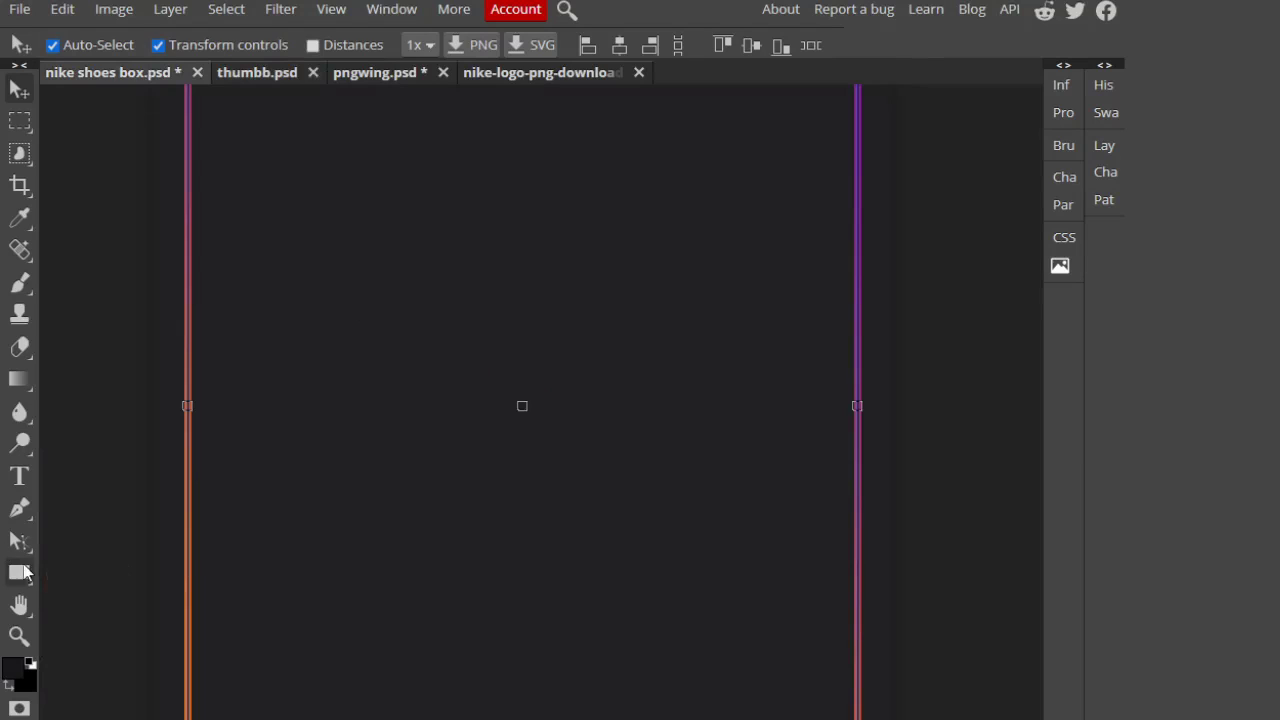
# Step: Draw a wide rectangle as the box body in the middle of the canvas and give it a solid black stroke
pyautogui.click(20, 570)
pyautogui.click(88, 574)
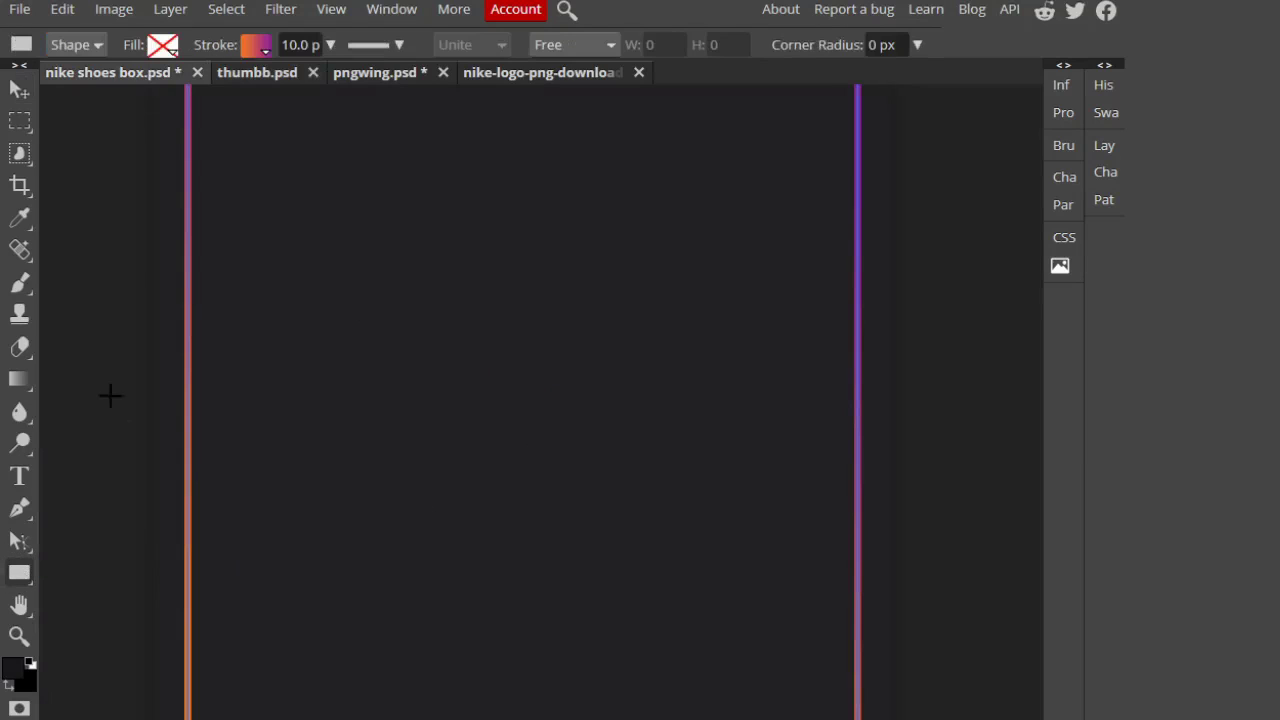
pyautogui.moveTo(365, 419); pyautogui.dragTo(637, 534)
pyautogui.scroll(3, 558, 478)
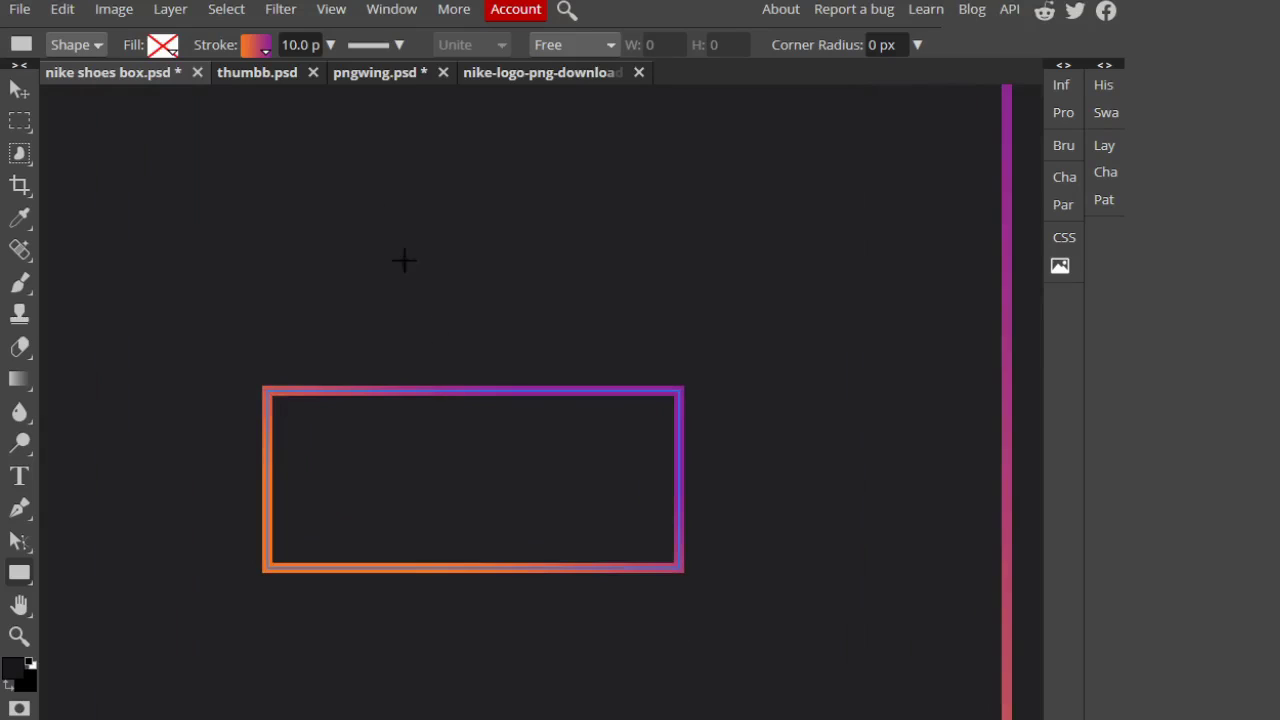
pyautogui.click(257, 47)
pyautogui.click(351, 86)
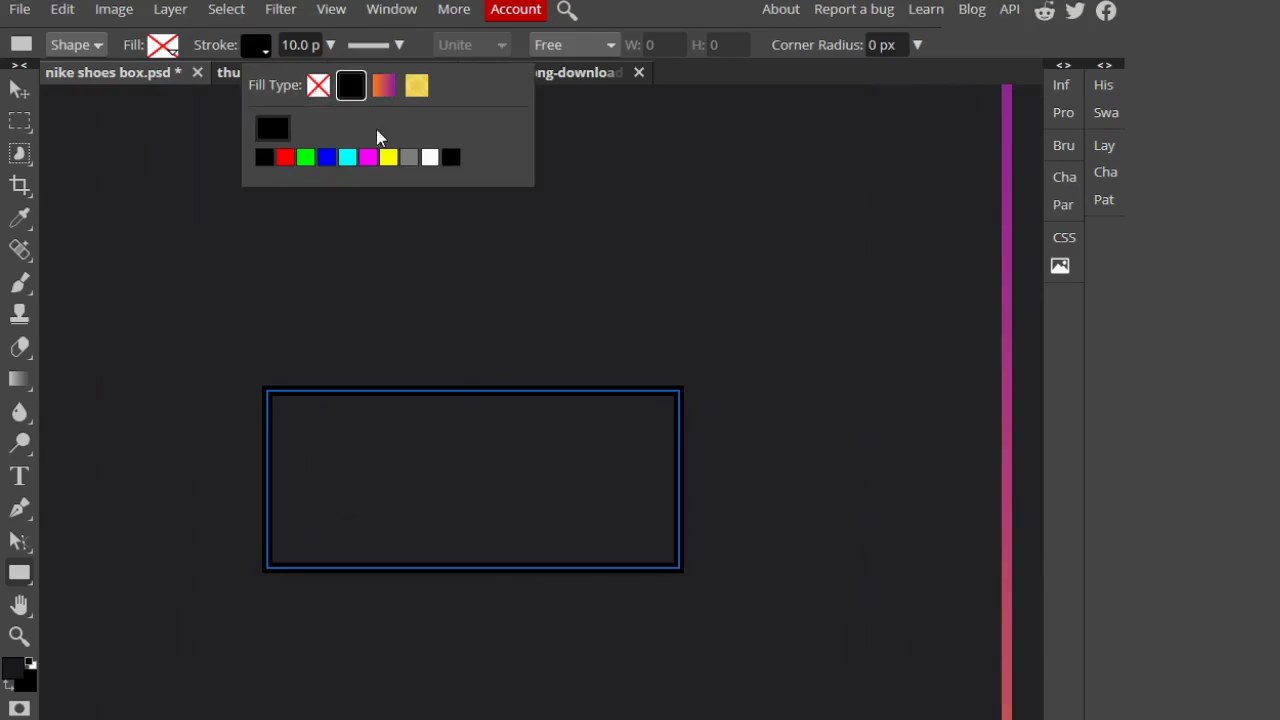
# Step: Give the box body rectangle a solid, very dark grey fill
pyautogui.click(166, 47)
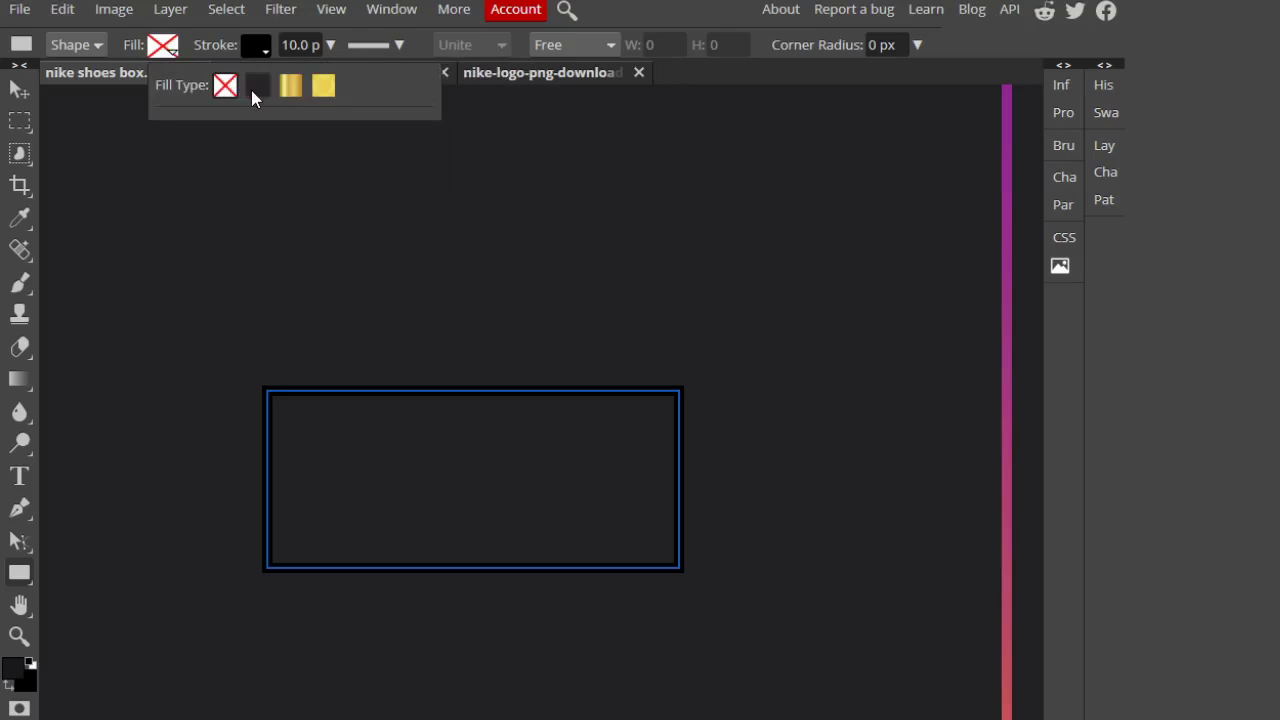
pyautogui.click(256, 87)
pyautogui.click(180, 129)
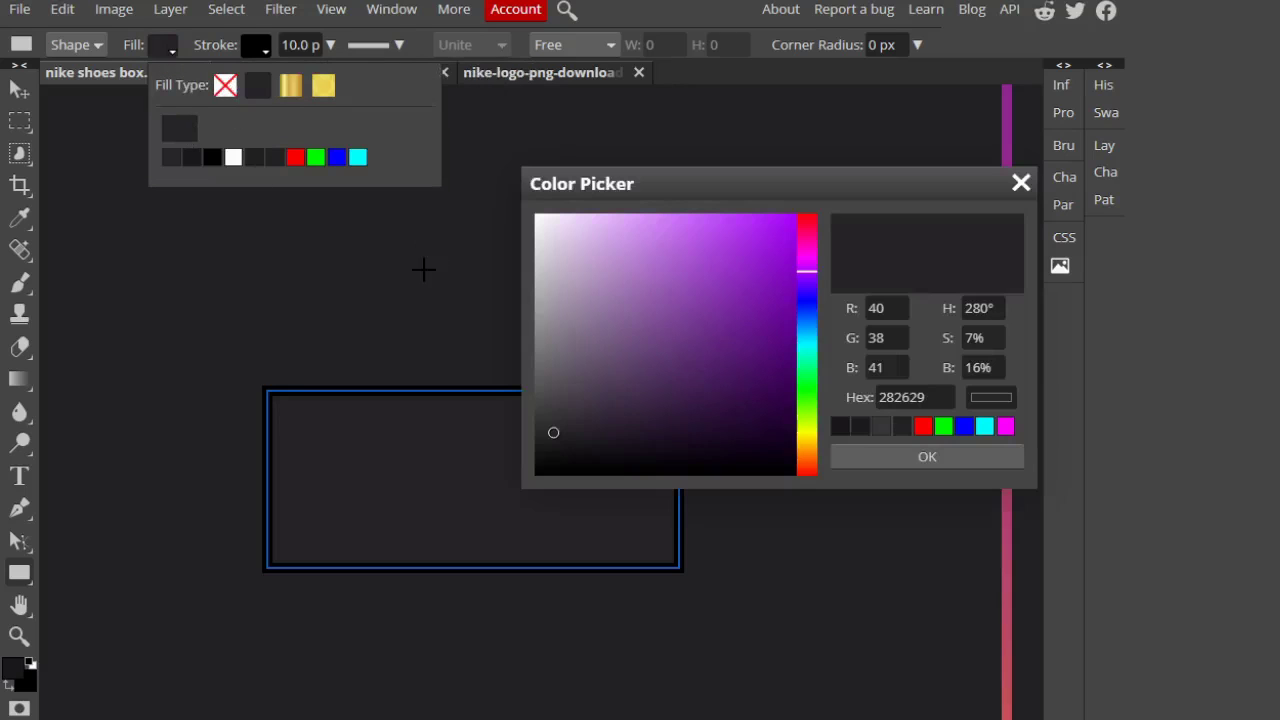
pyautogui.moveTo(559, 437)
pyautogui.mouseDown()
pyautogui.moveTo(572, 446)
pyautogui.moveTo(563, 438)
pyautogui.mouseUp()
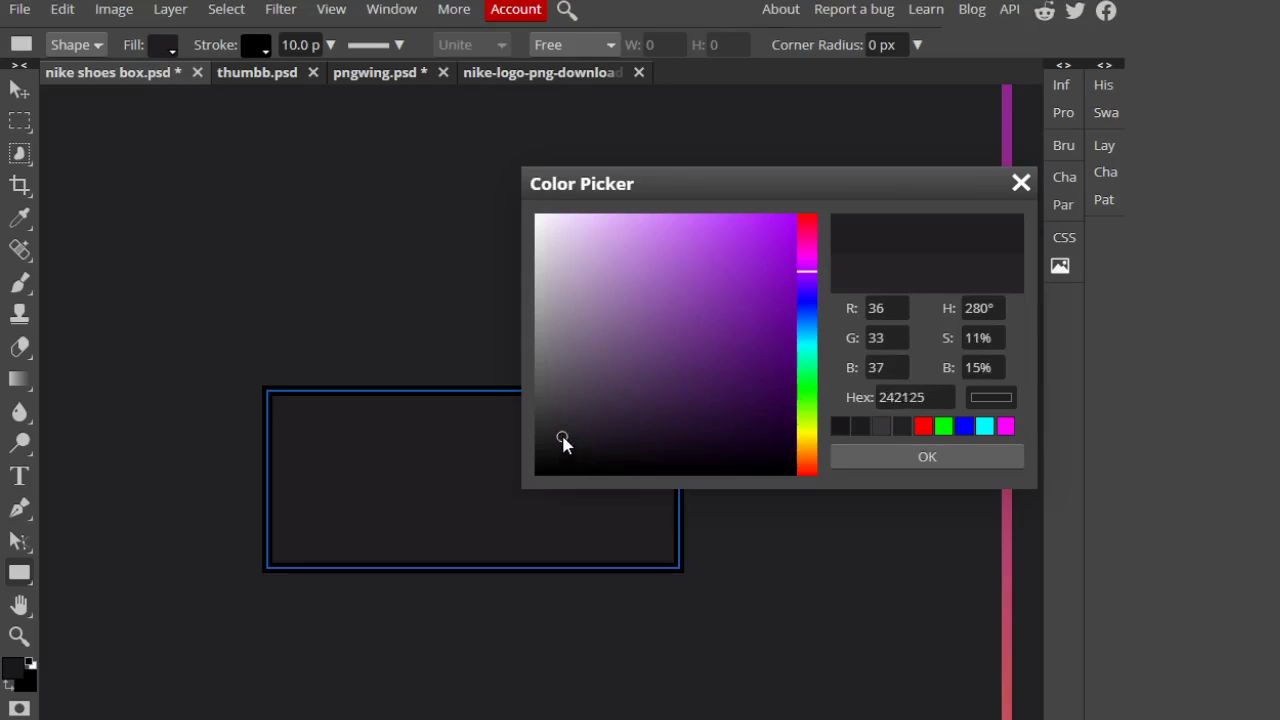
pyautogui.click(882, 430)
pyautogui.click(892, 456)
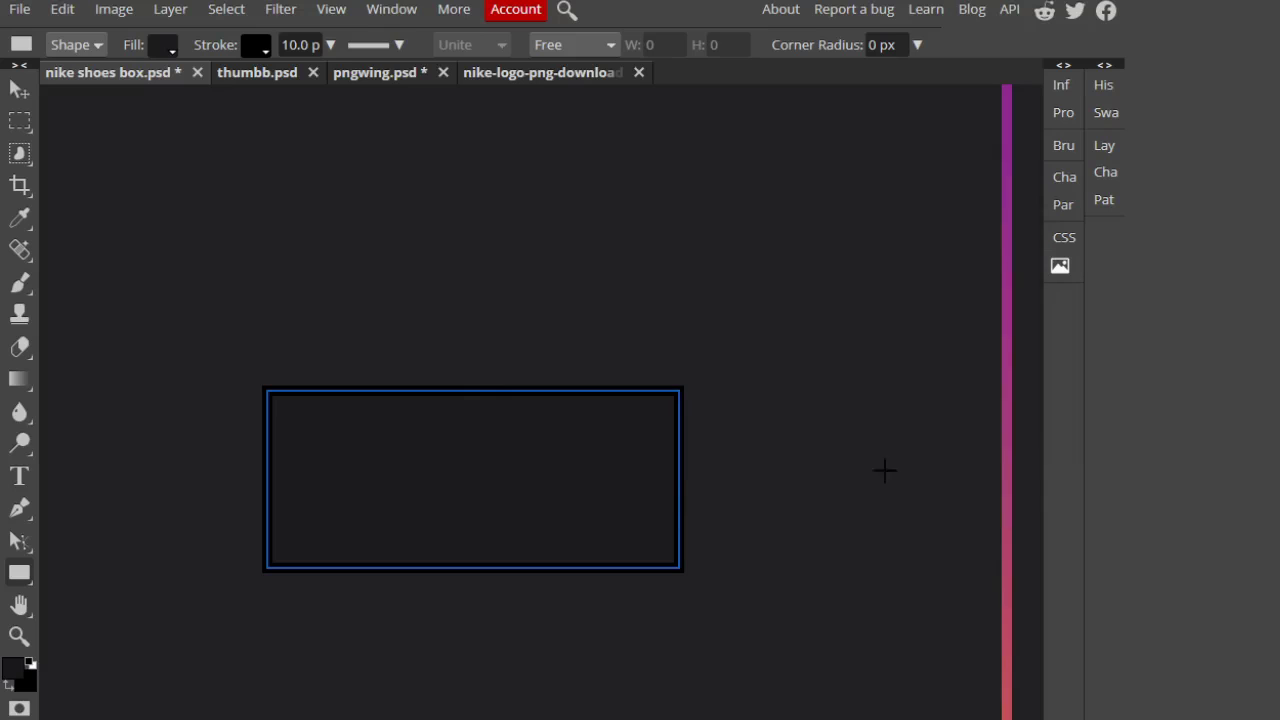
# Step: Draw a thin rectangle slightly wider than the box body across its upper edge as the lid
pyautogui.scroll(2, 693, 452)
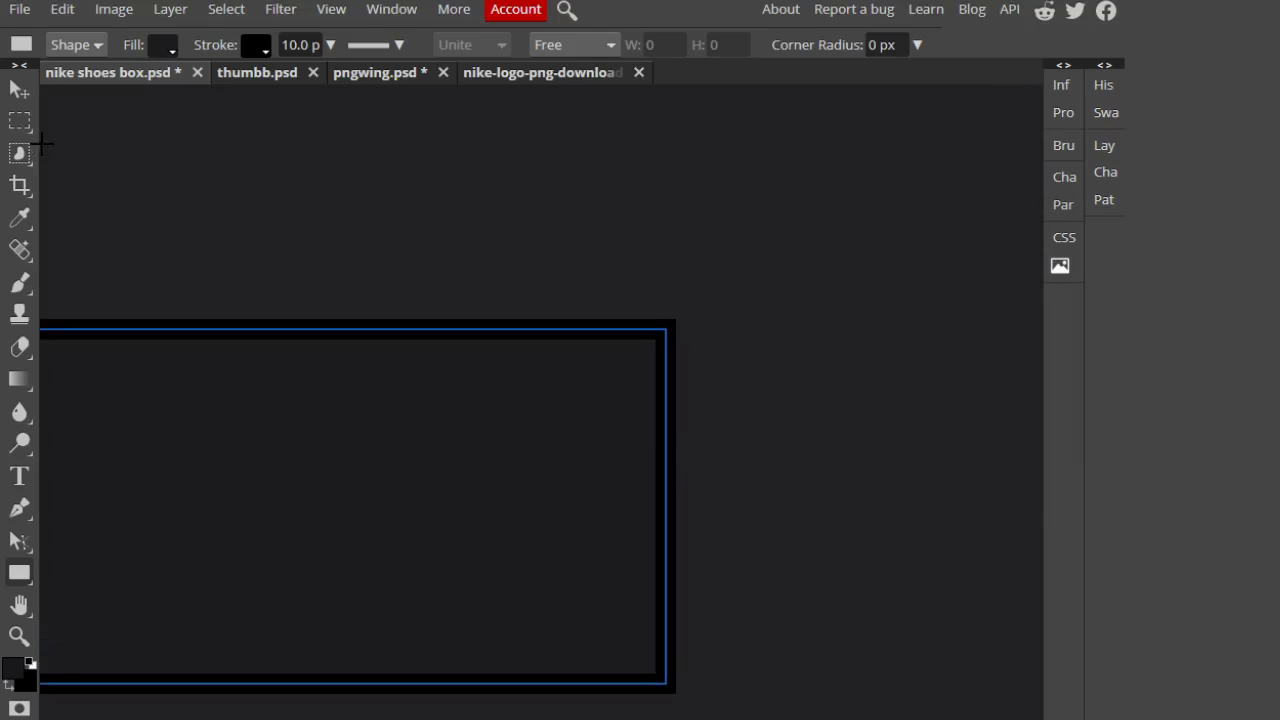
pyautogui.click(19, 89)
pyautogui.scroll(-2, 345, 480)
pyautogui.moveTo(438, 413); pyautogui.dragTo(574, 446)
pyautogui.scroll(2, 509, 443)
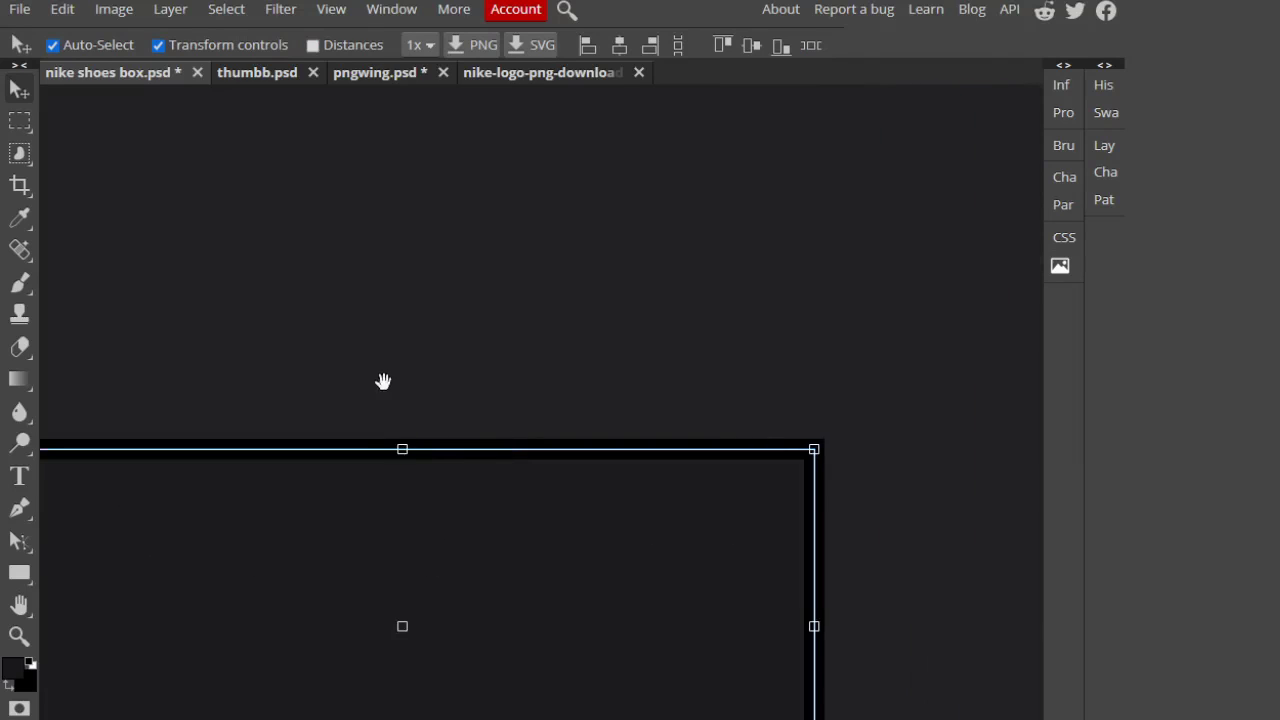
pyautogui.moveTo(381, 381); pyautogui.dragTo(525, 345)
pyautogui.click(20, 572)
pyautogui.moveTo(112, 370); pyautogui.dragTo(988, 411)
# Step: Stretch the lid rectangle upward to 157.14% of its height and apply the transform
pyautogui.press('v')
pyautogui.moveTo(550, 371); pyautogui.dragTo(550, 349)
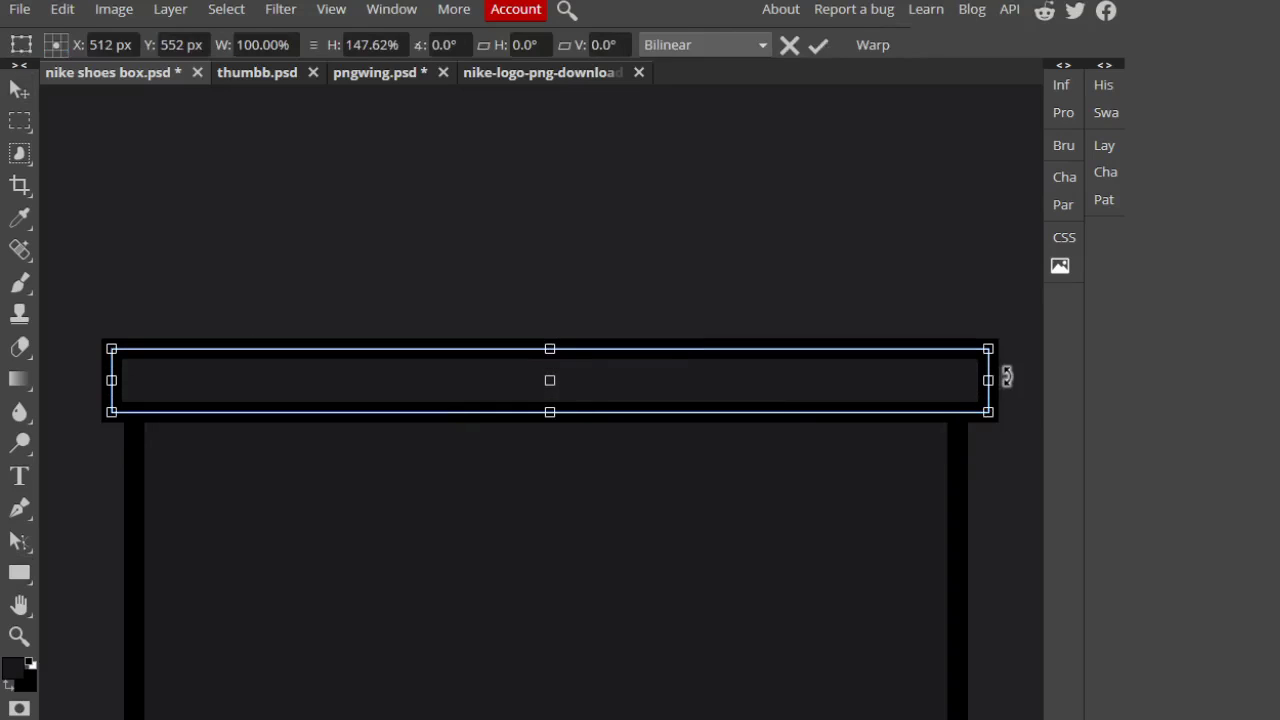
pyautogui.scroll(2, 1006, 378)
pyautogui.scroll(-2, 551, 365)
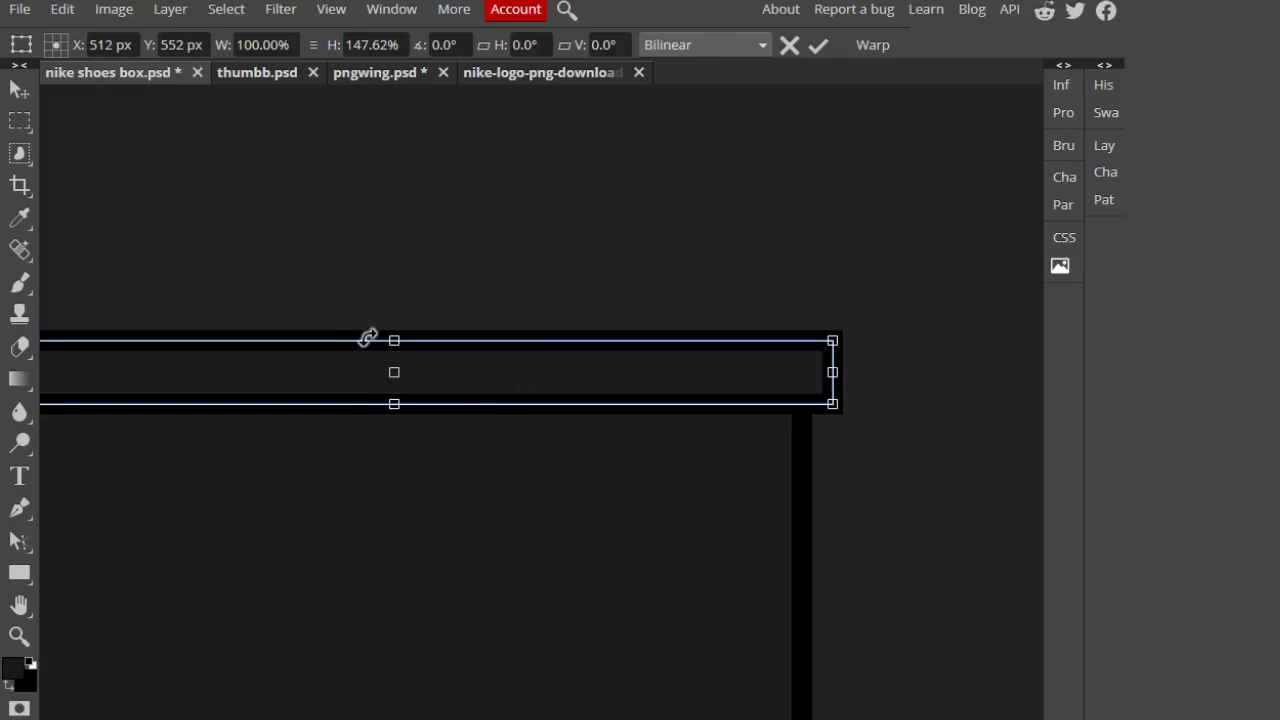
pyautogui.moveTo(394, 337); pyautogui.dragTo(396, 337)
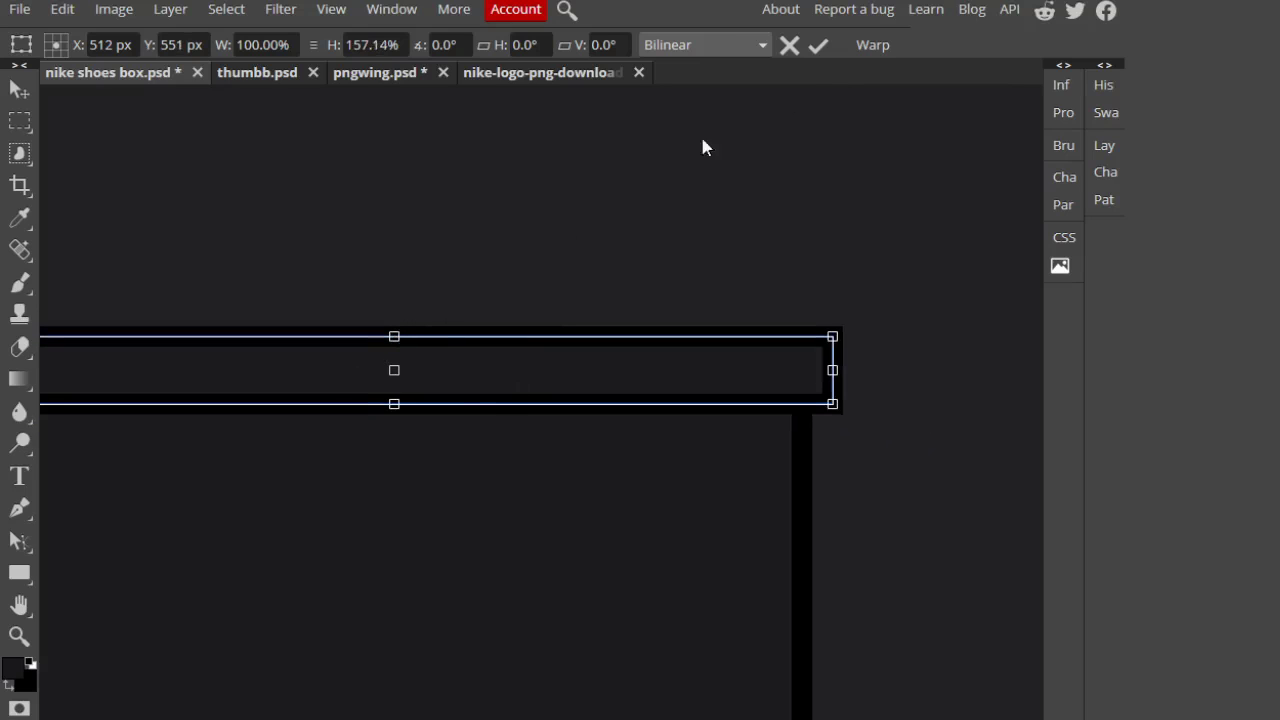
pyautogui.click(819, 50)
# Step: Change the lid rectangle's fill to the gold gradient and remove its stroke
pyautogui.moveTo(486, 260); pyautogui.dragTo(627, 239)
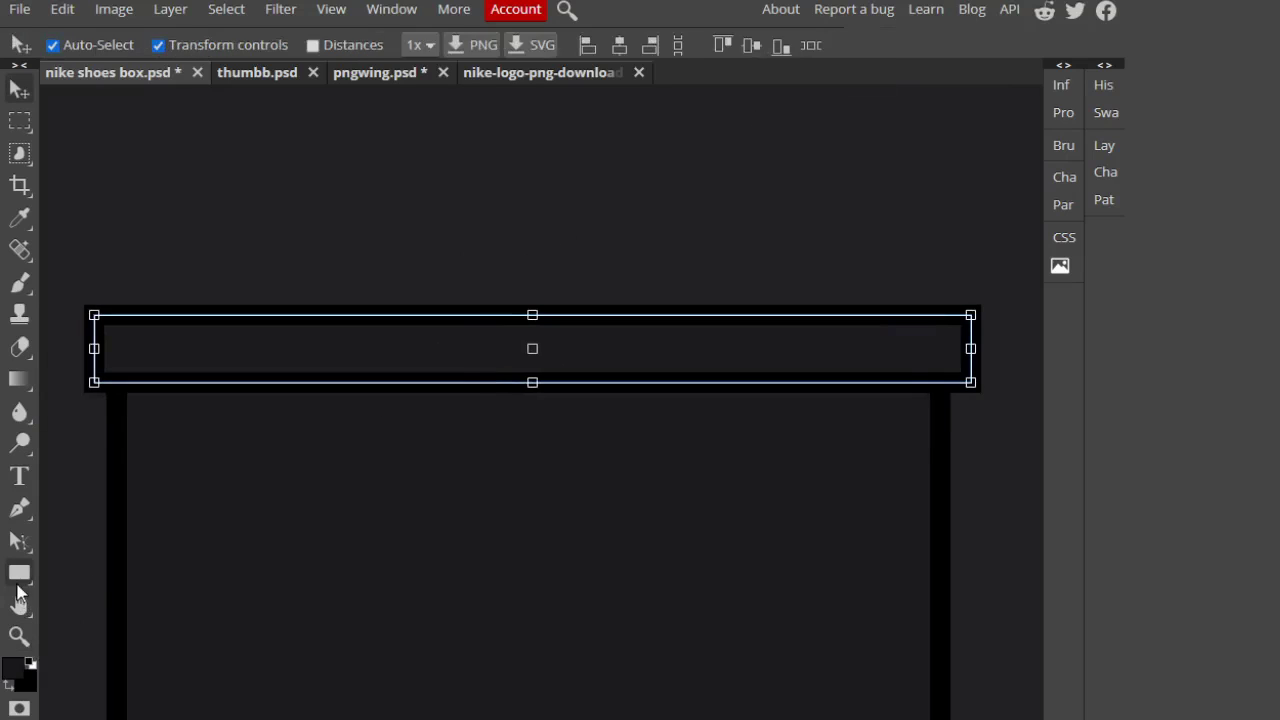
pyautogui.click(19, 572)
pyautogui.click(166, 57)
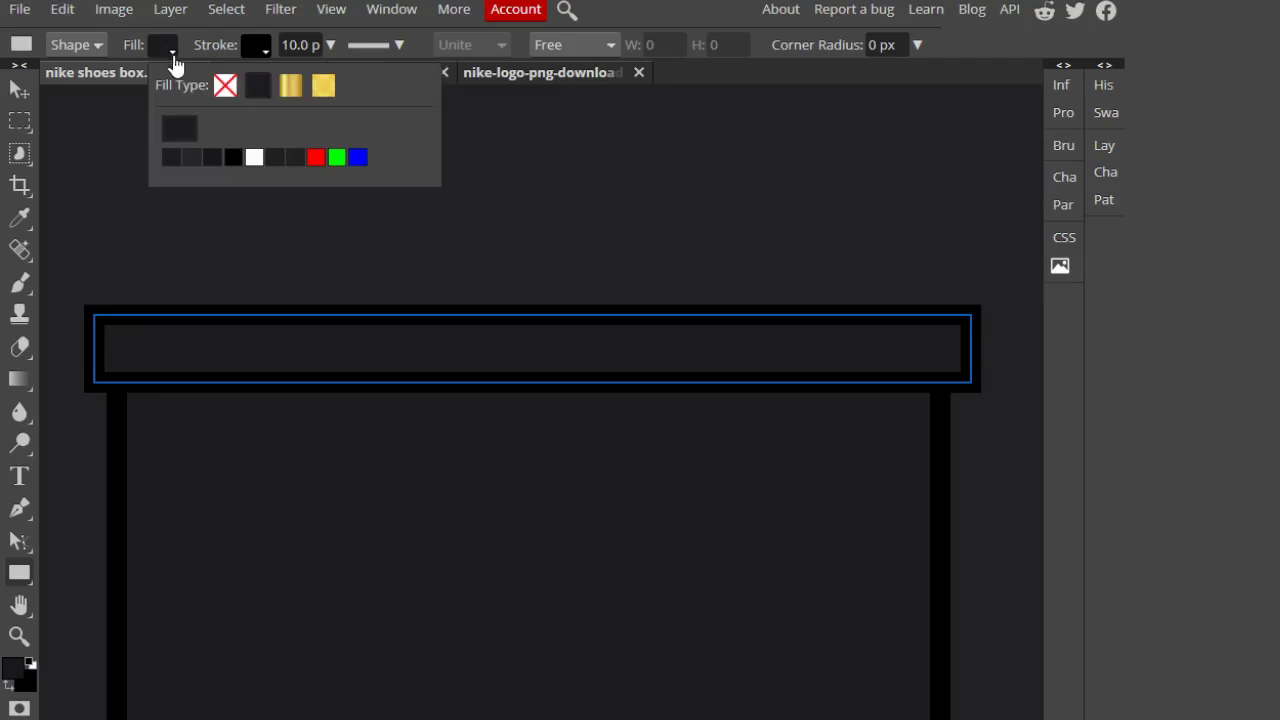
pyautogui.click(299, 93)
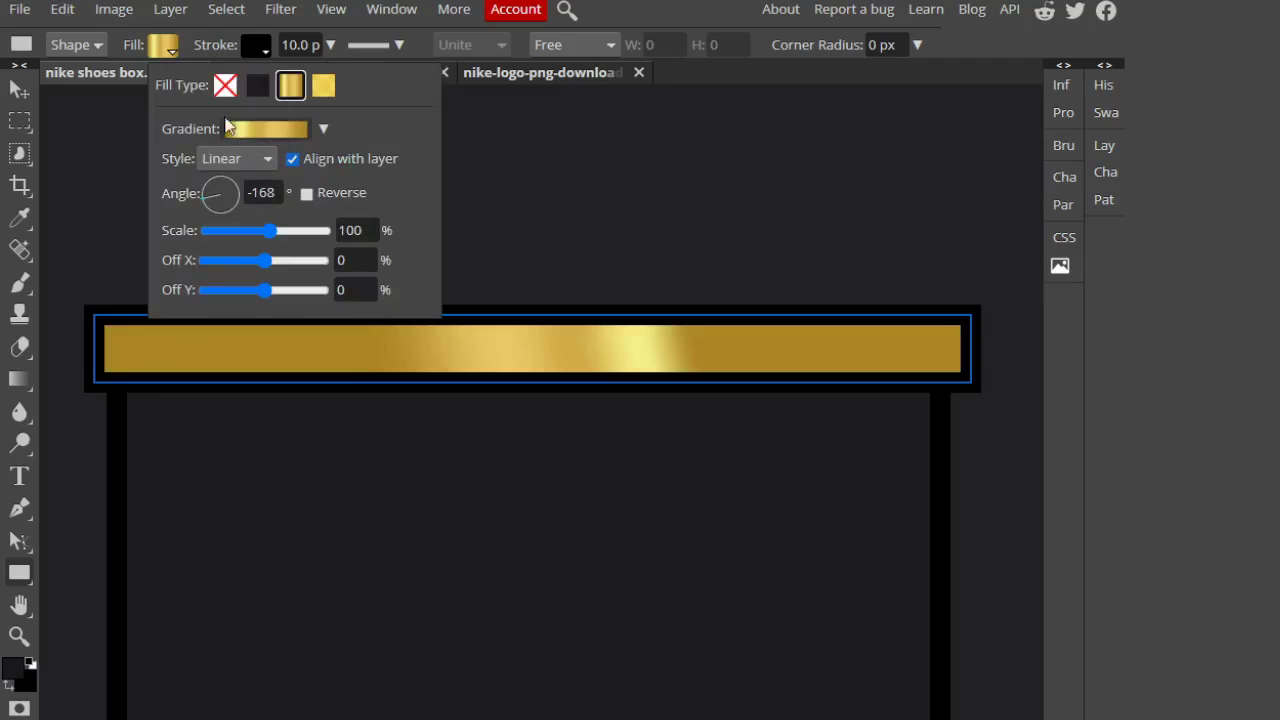
pyautogui.click(251, 50)
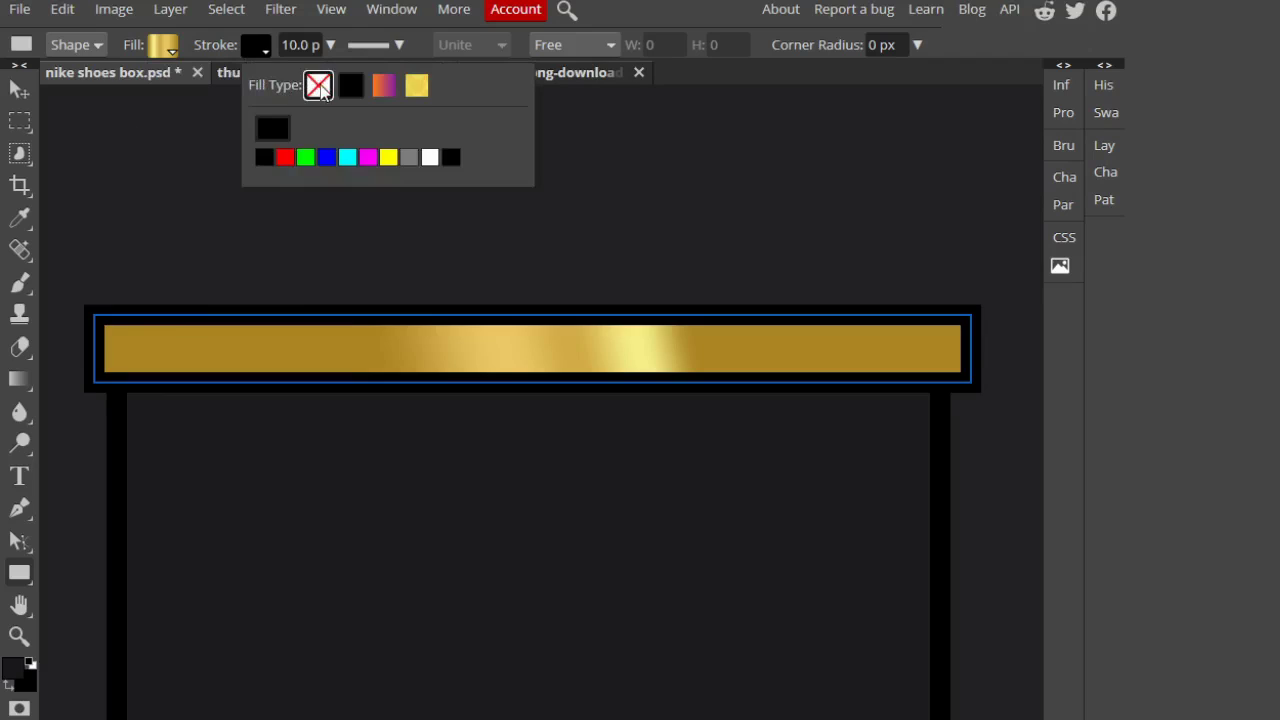
pyautogui.click(318, 85)
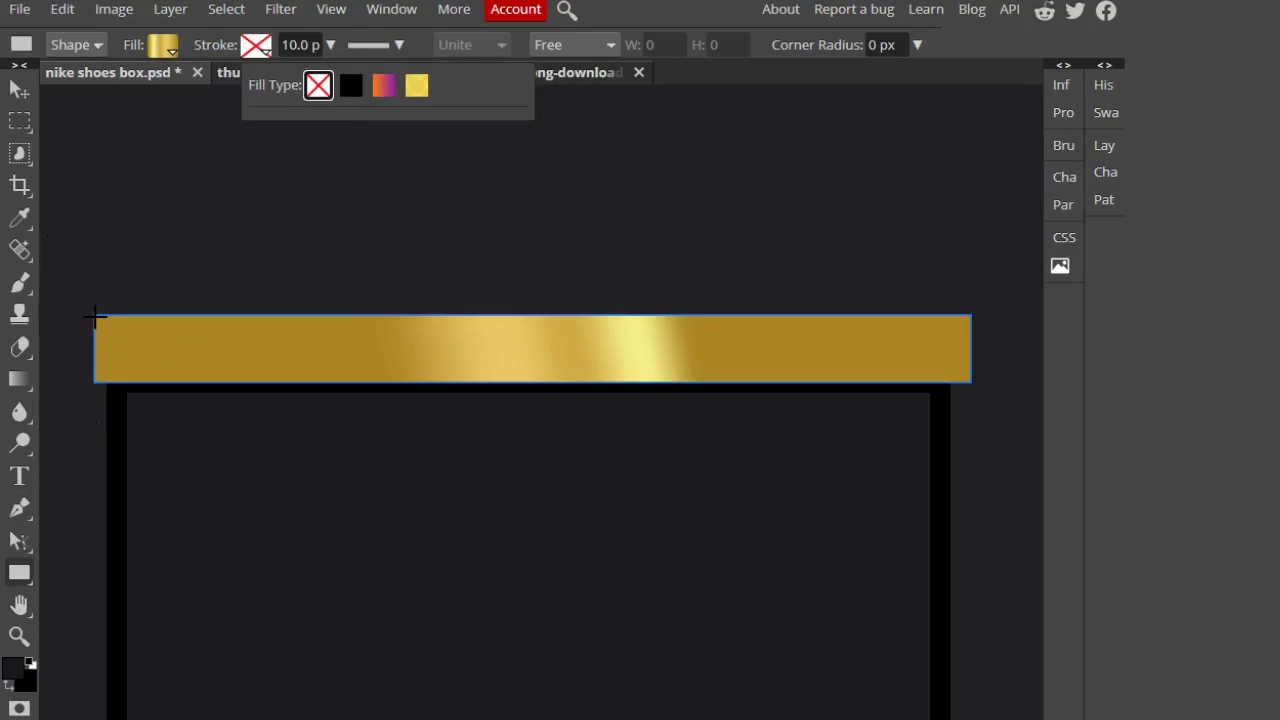
# Step: Draw a slightly larger rectangle over the gold lid with a solid dark grey fill and a black stroke
pyautogui.moveTo(88, 312)
pyautogui.mouseDown()
pyautogui.moveTo(329, 346)
pyautogui.moveTo(984, 388)
pyautogui.mouseUp()
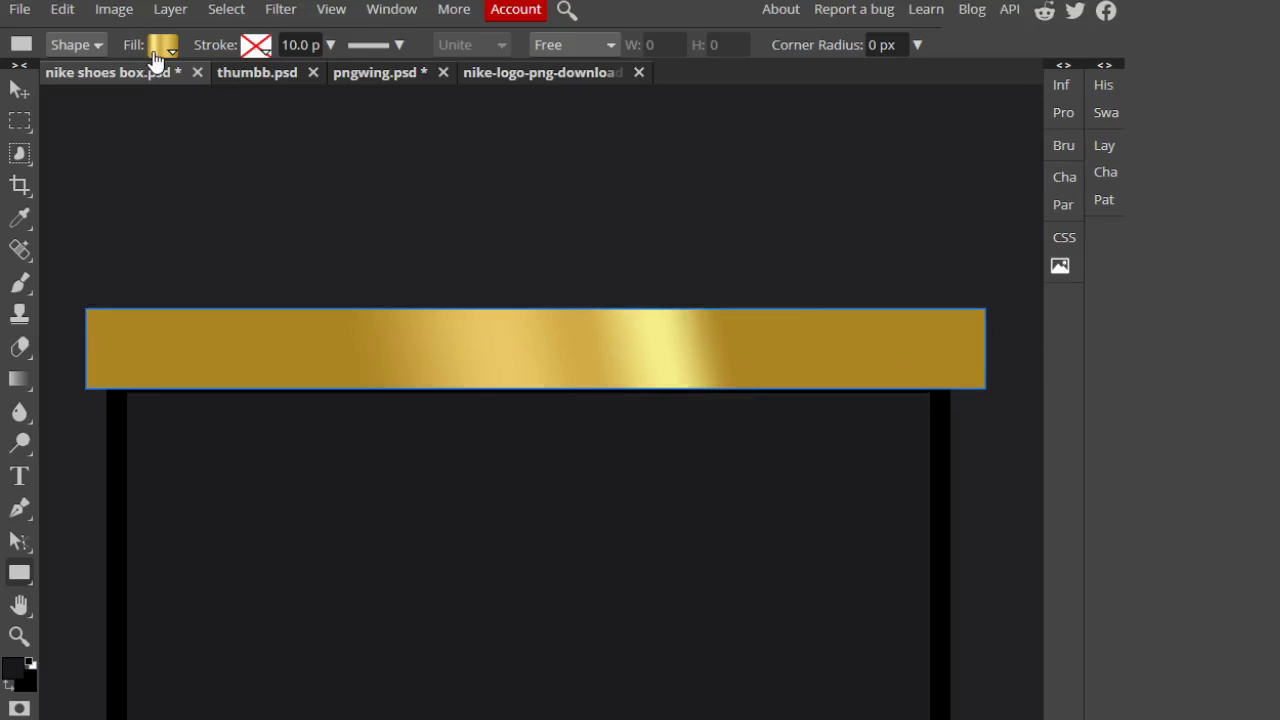
pyautogui.click(162, 47)
pyautogui.click(257, 90)
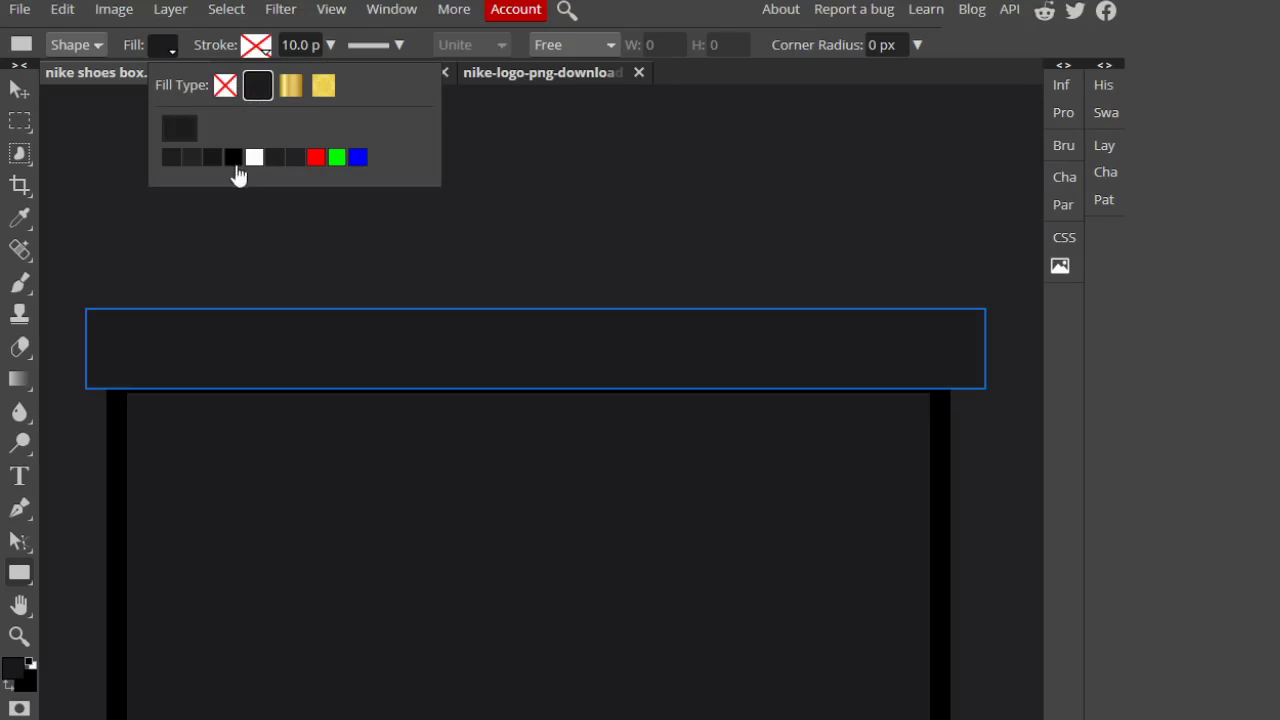
pyautogui.click(256, 45)
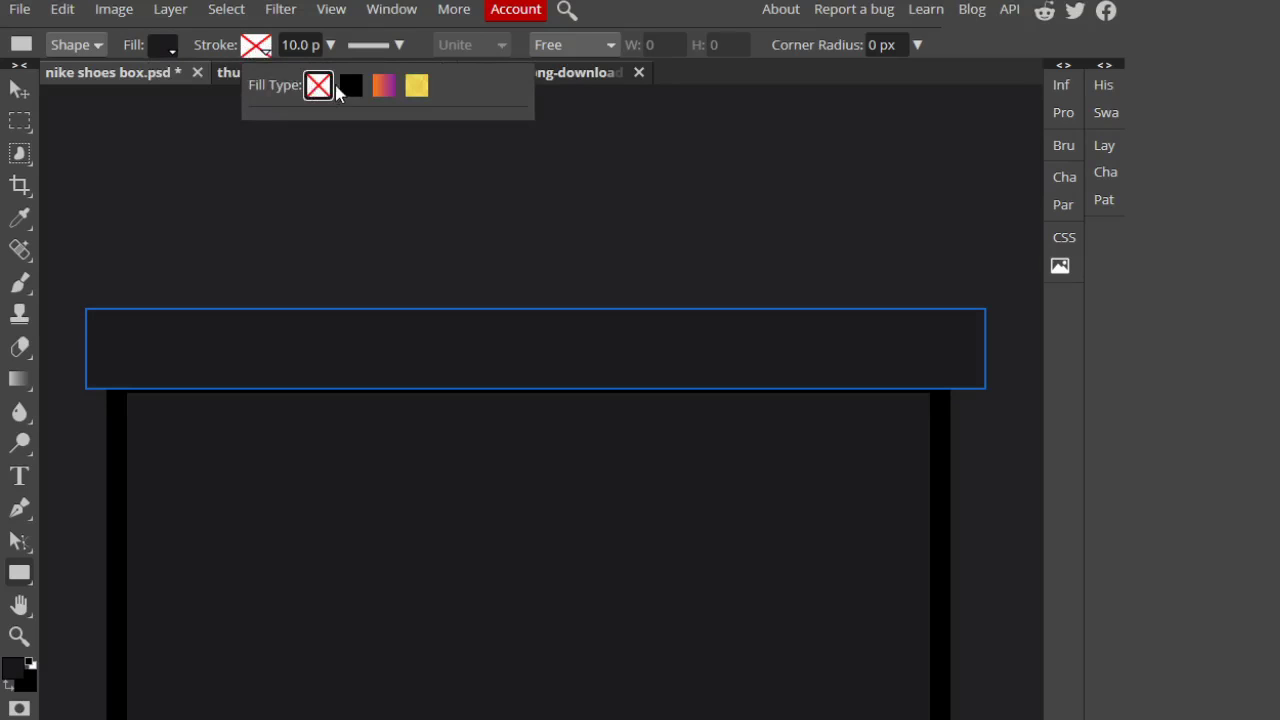
pyautogui.click(351, 87)
# Step: Draw a strip across the lower part of the box body with no stroke and a gold gradient fill
pyautogui.click(19, 89)
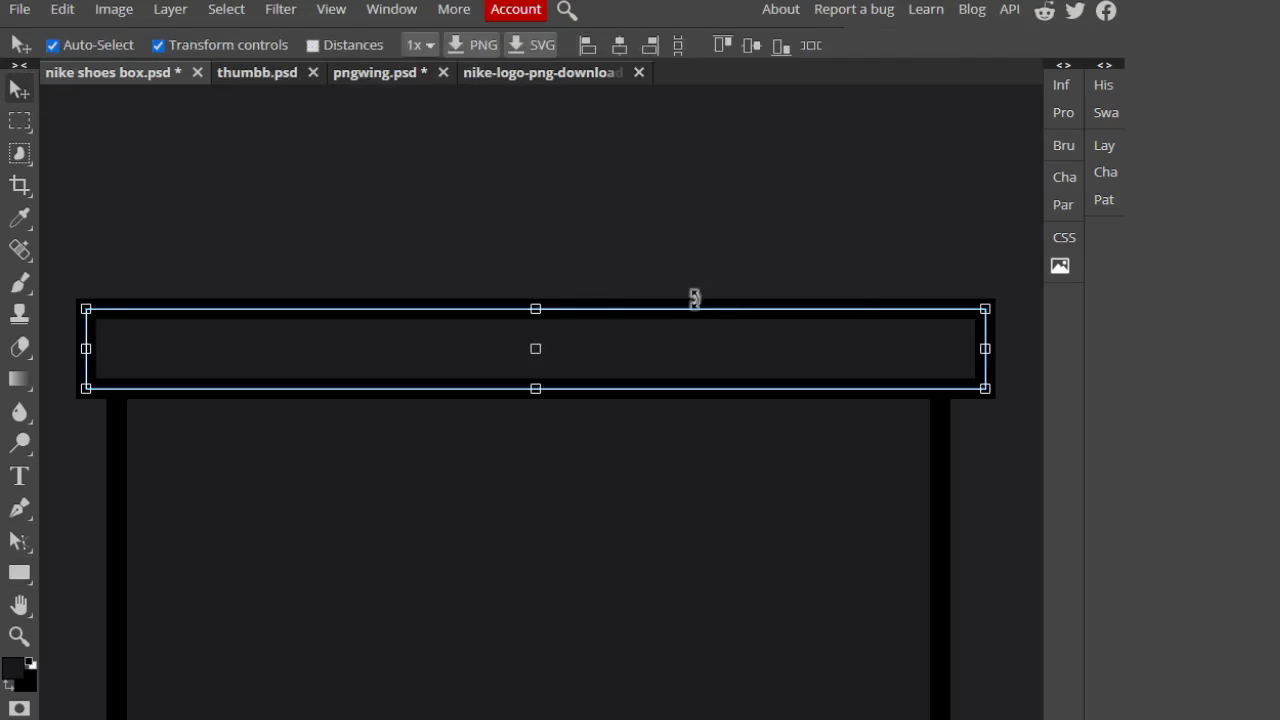
pyautogui.scroll(-3, 859, 310)
pyautogui.moveTo(967, 464); pyautogui.dragTo(917, 449)
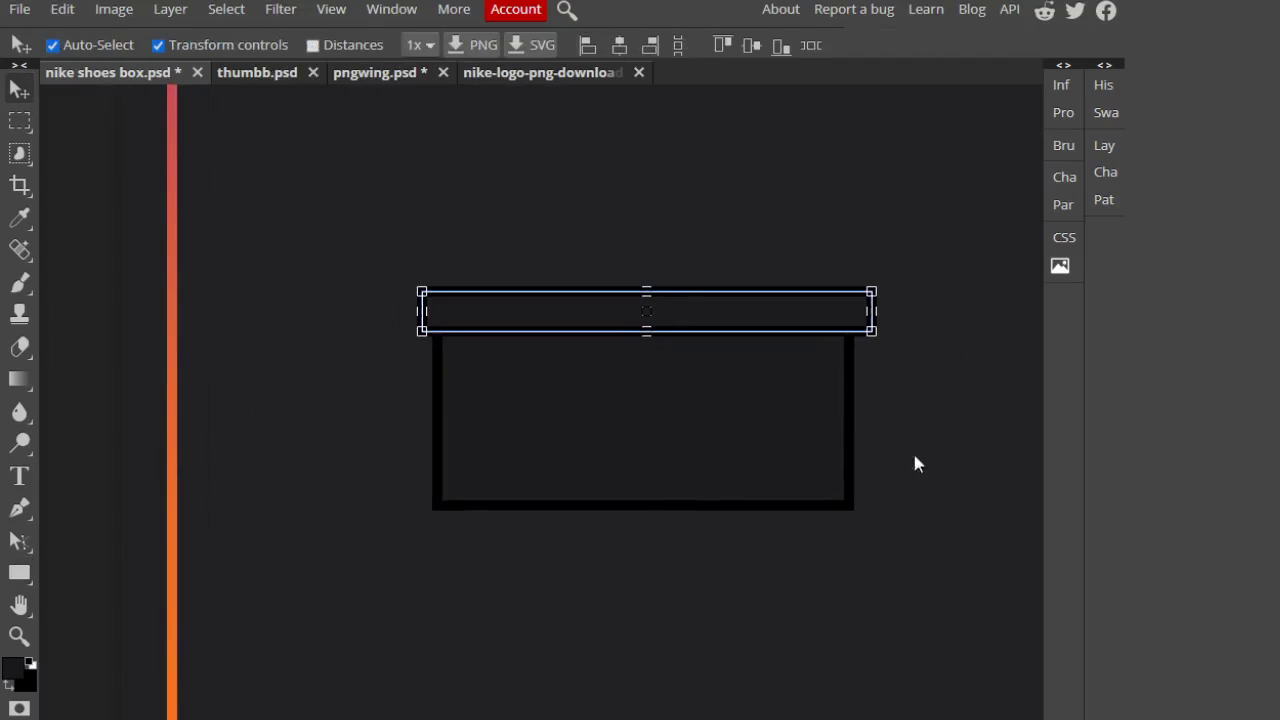
pyautogui.scroll(3, 880, 500)
pyautogui.moveTo(733, 494); pyautogui.dragTo(835, 483)
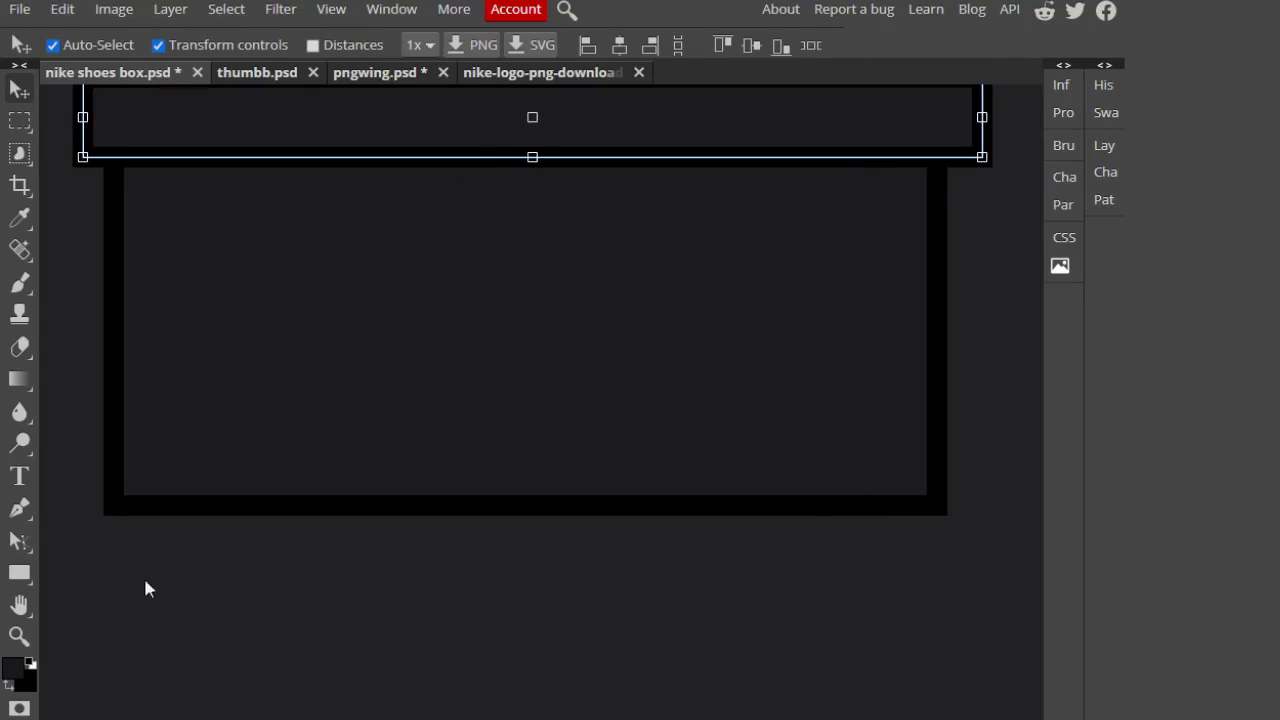
pyautogui.click(19, 573)
pyautogui.moveTo(104, 432); pyautogui.dragTo(948, 512)
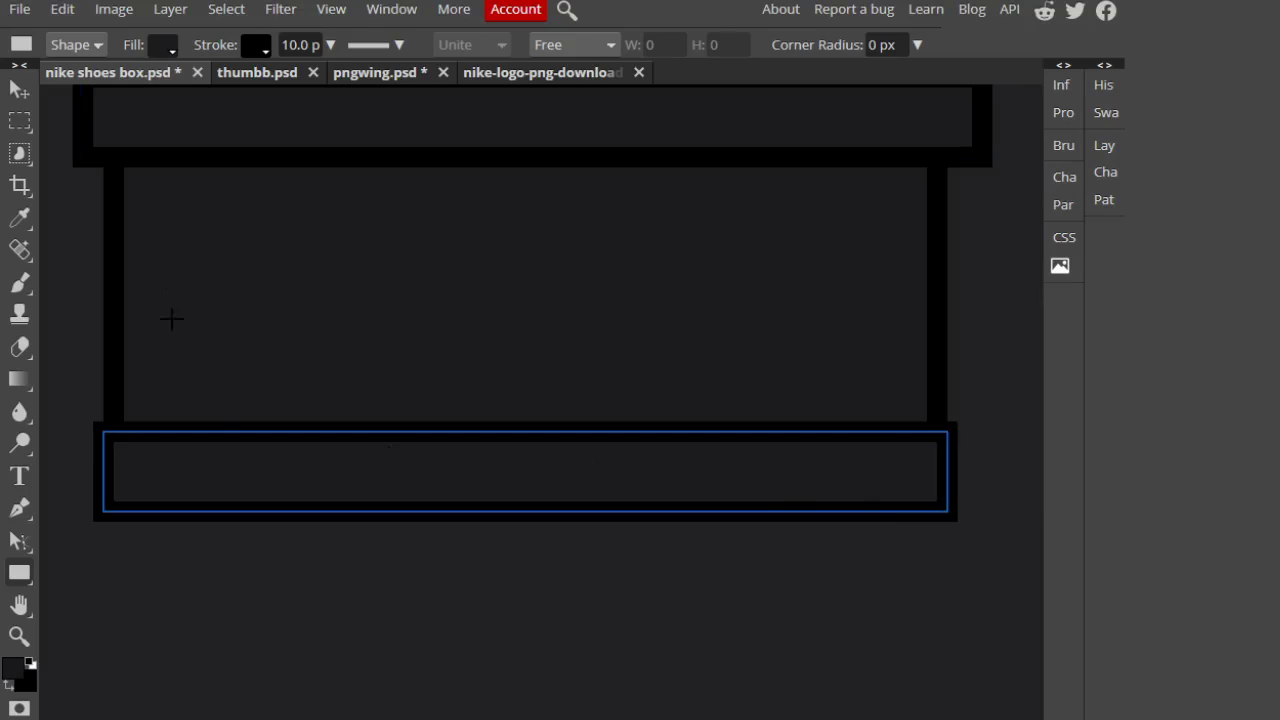
pyautogui.click(258, 46)
pyautogui.click(313, 86)
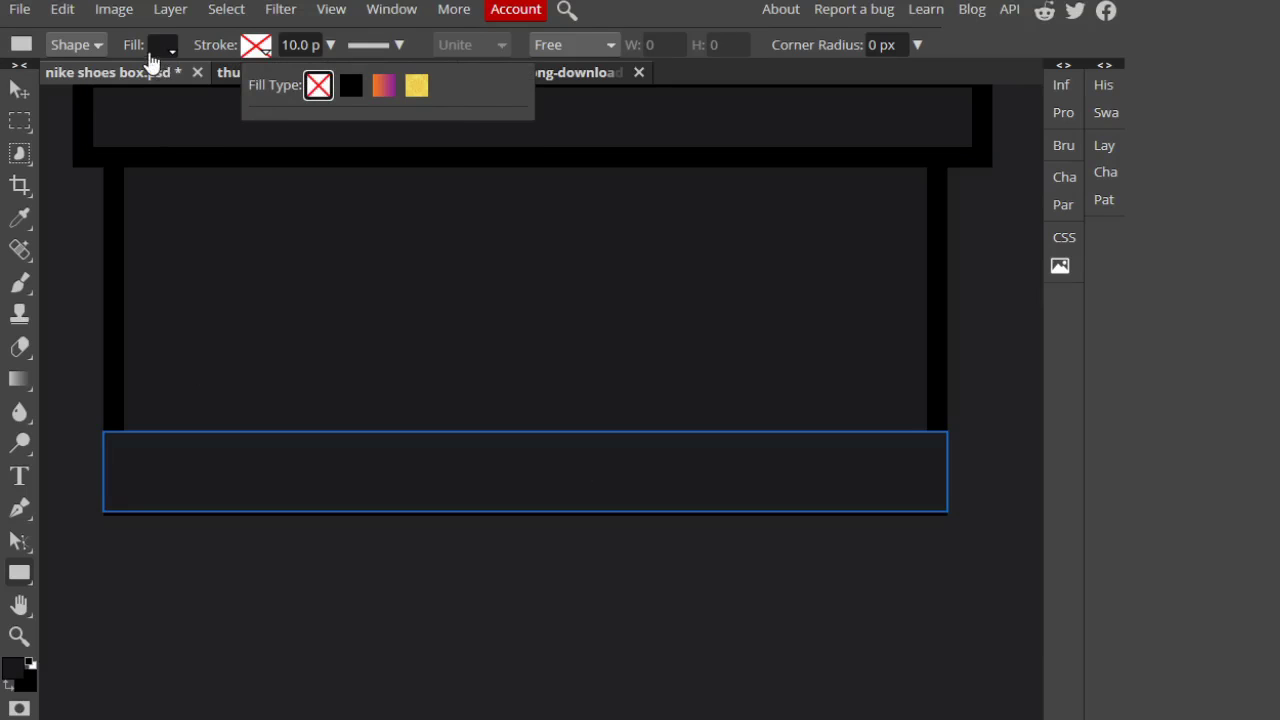
pyautogui.click(162, 46)
pyautogui.click(291, 85)
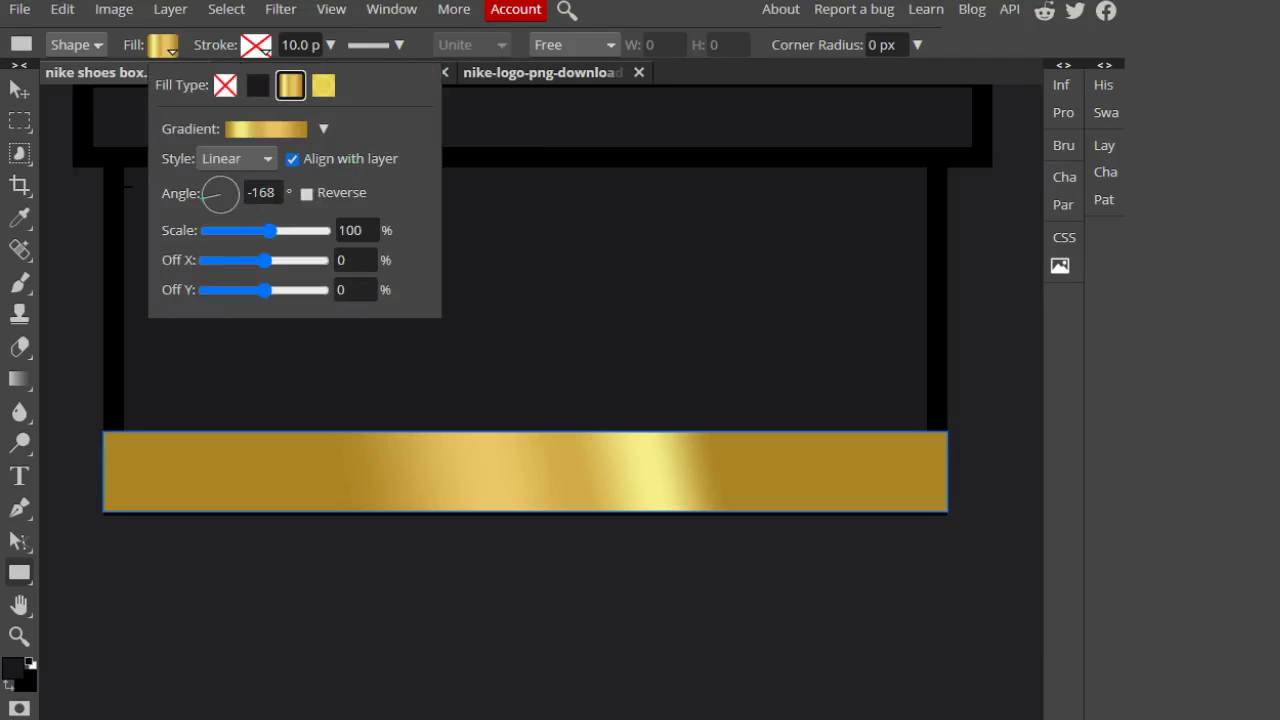
# Step: Reduce the gold strip's height slightly by lowering its upper edge
pyautogui.click(20, 89)
pyautogui.scroll(3, 540, 405)
pyautogui.moveTo(517, 446); pyautogui.dragTo(521, 456)
pyautogui.scroll(-4, 854, 280)
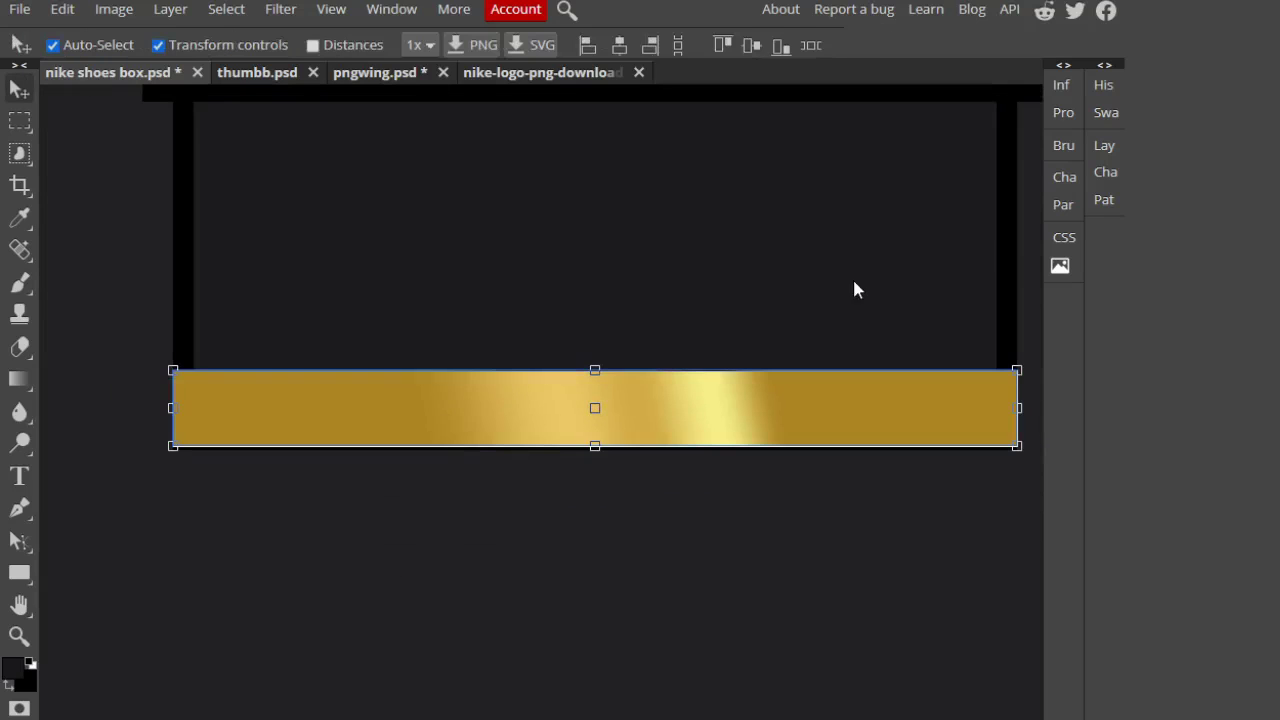
pyautogui.scroll(2, 790, 355)
pyautogui.scroll(-2, 760, 428)
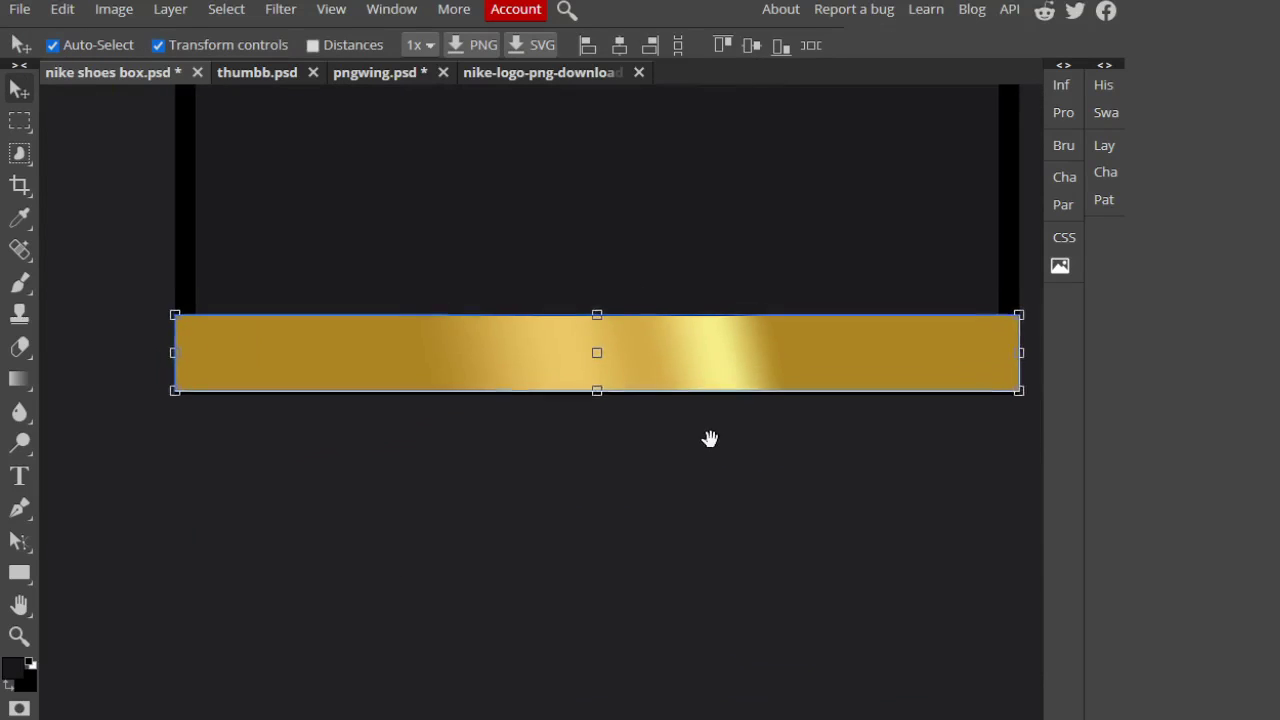
# Step: Rasterize the gold strip's layer, Shape 13
pyautogui.click(1105, 147)
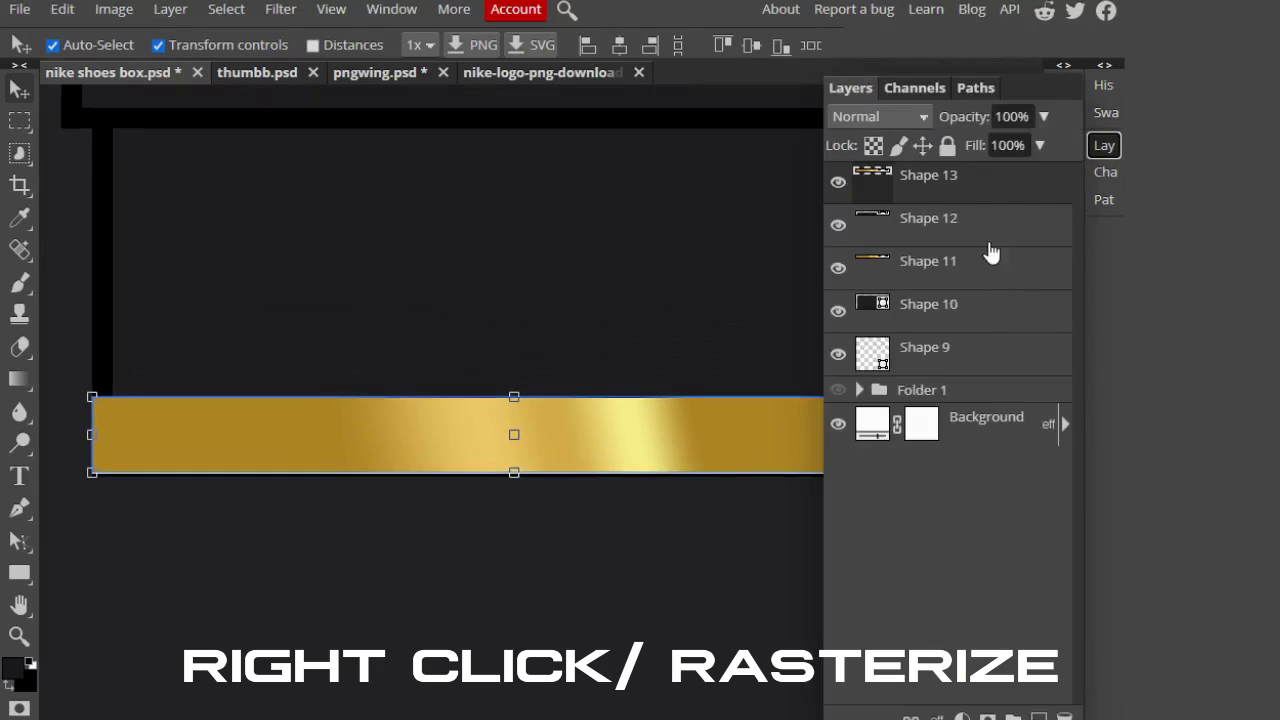
pyautogui.rightClick(968, 188)
pyautogui.click(1074, 384)
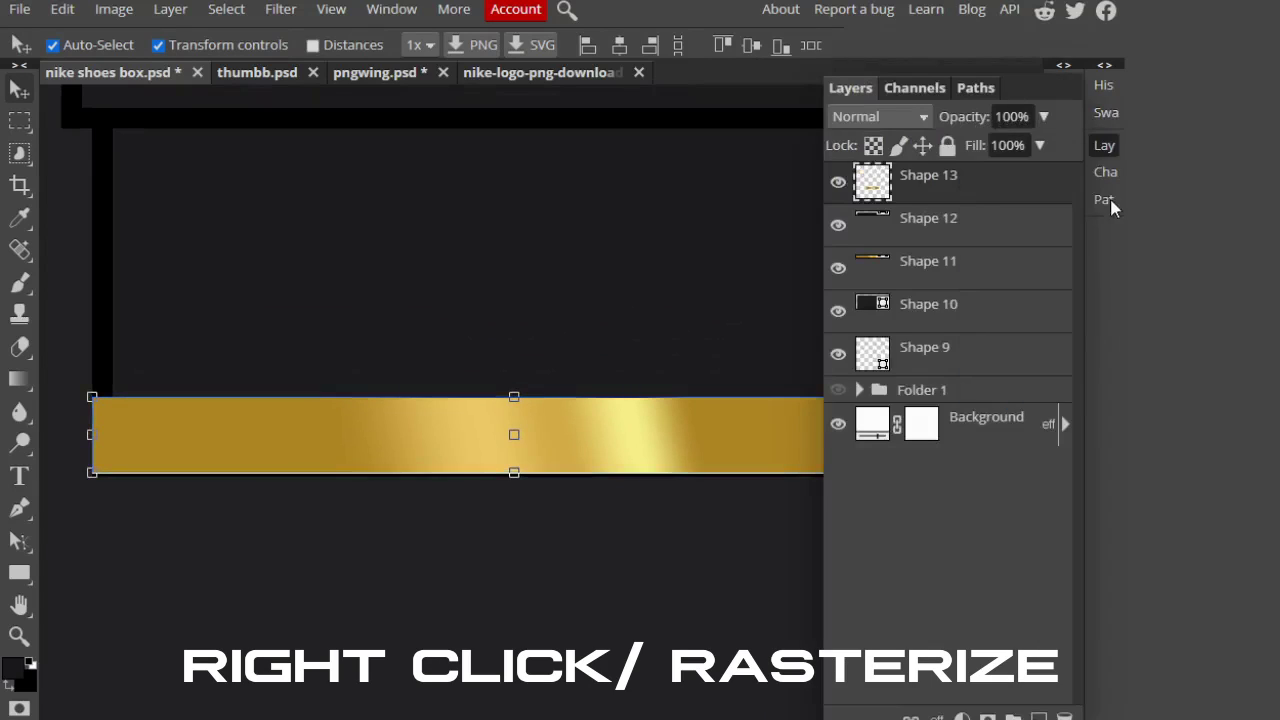
pyautogui.click(1104, 147)
# Step: Erase a round notch from the middle of the gold strip's lower edge using a hard eraser sized 90
pyautogui.press('e')
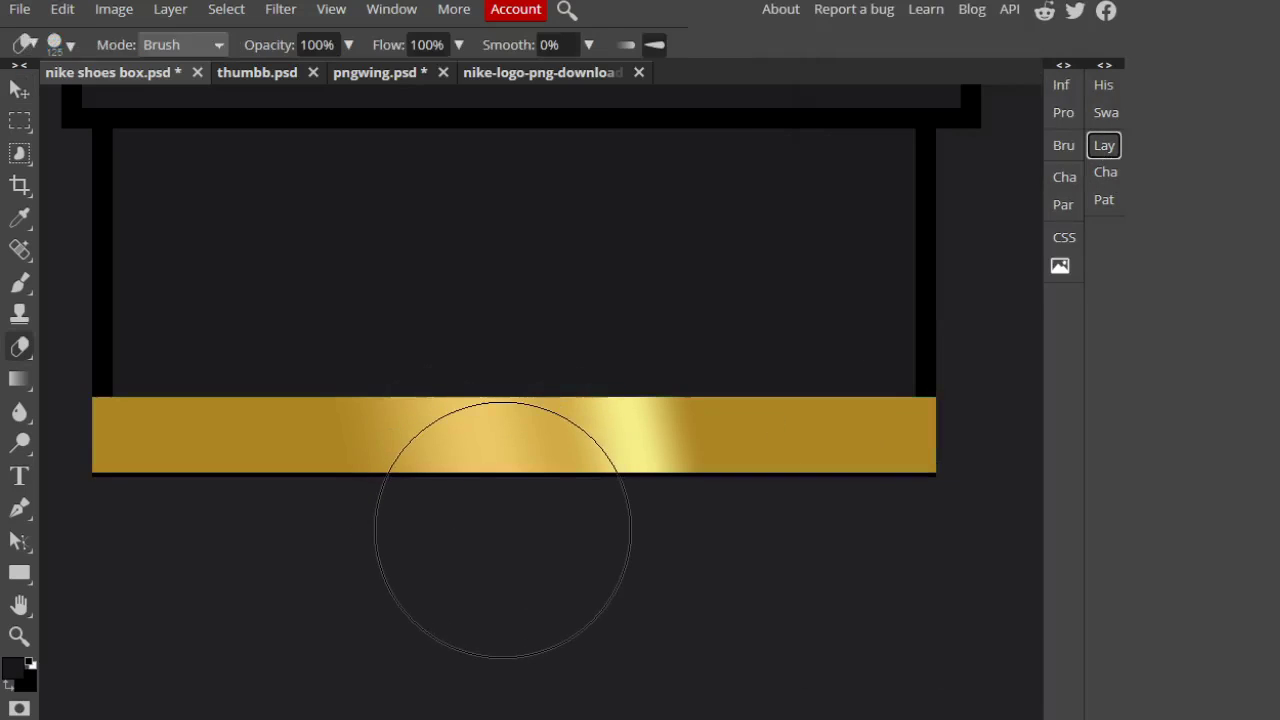
pyautogui.press('[')
pyautogui.press('[')
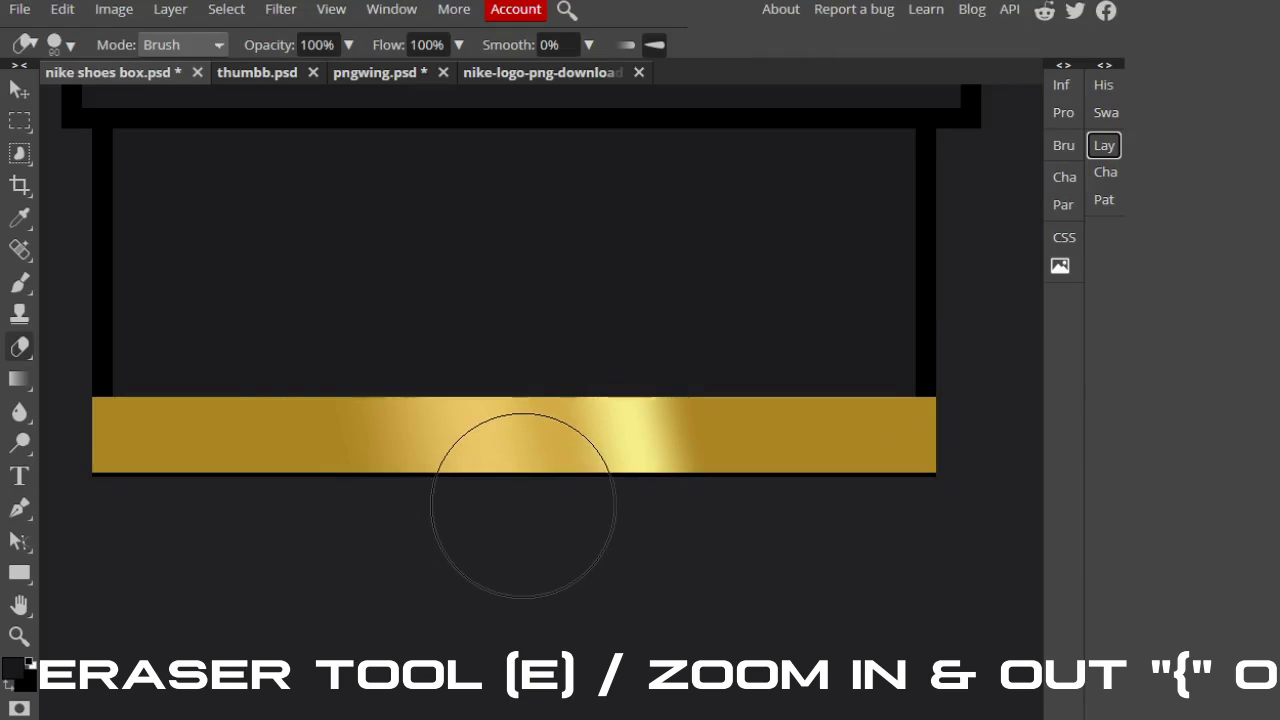
pyautogui.click(523, 505)
pyautogui.hotkey('ctrl', 'z')
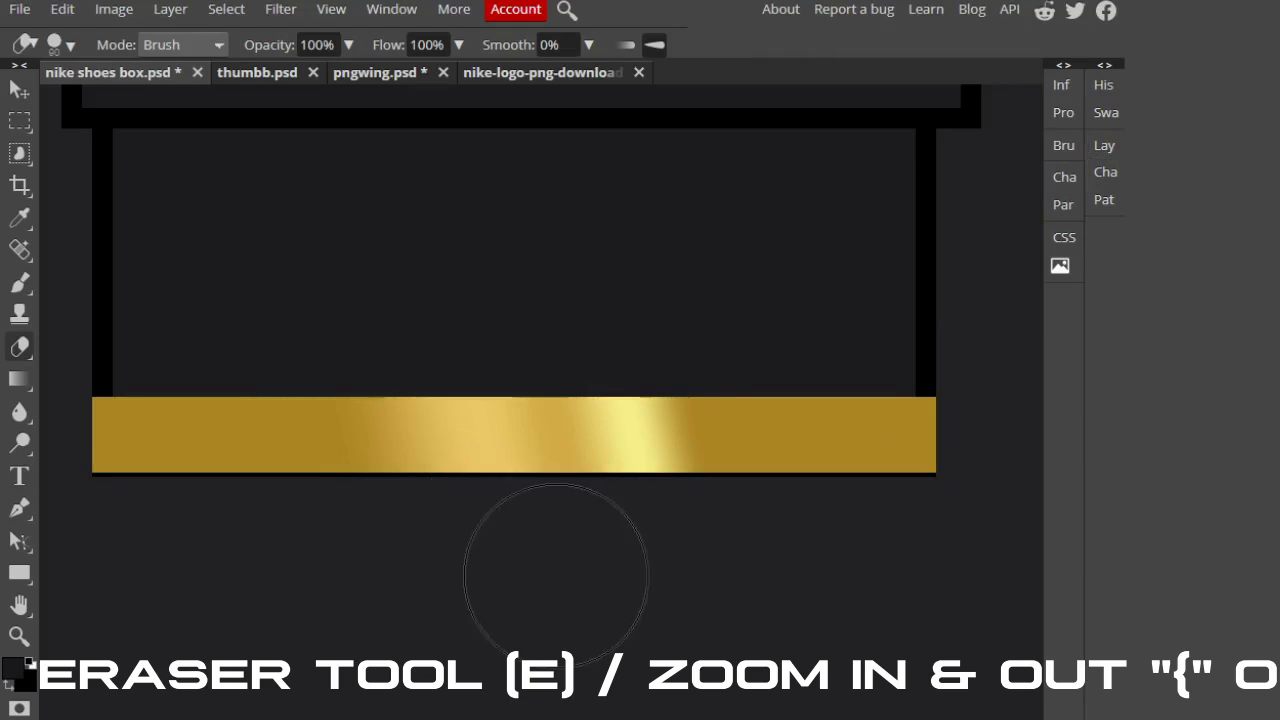
pyautogui.click(523, 515)
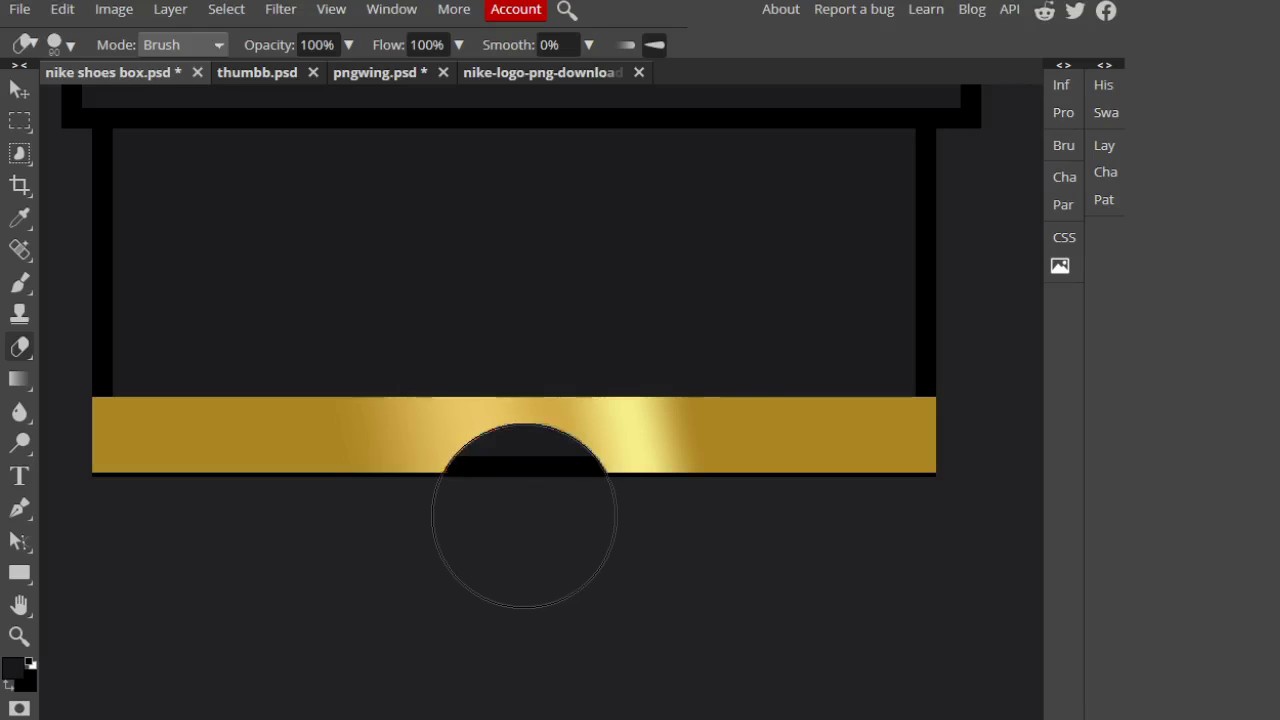
pyautogui.scroll(-2, 823, 551)
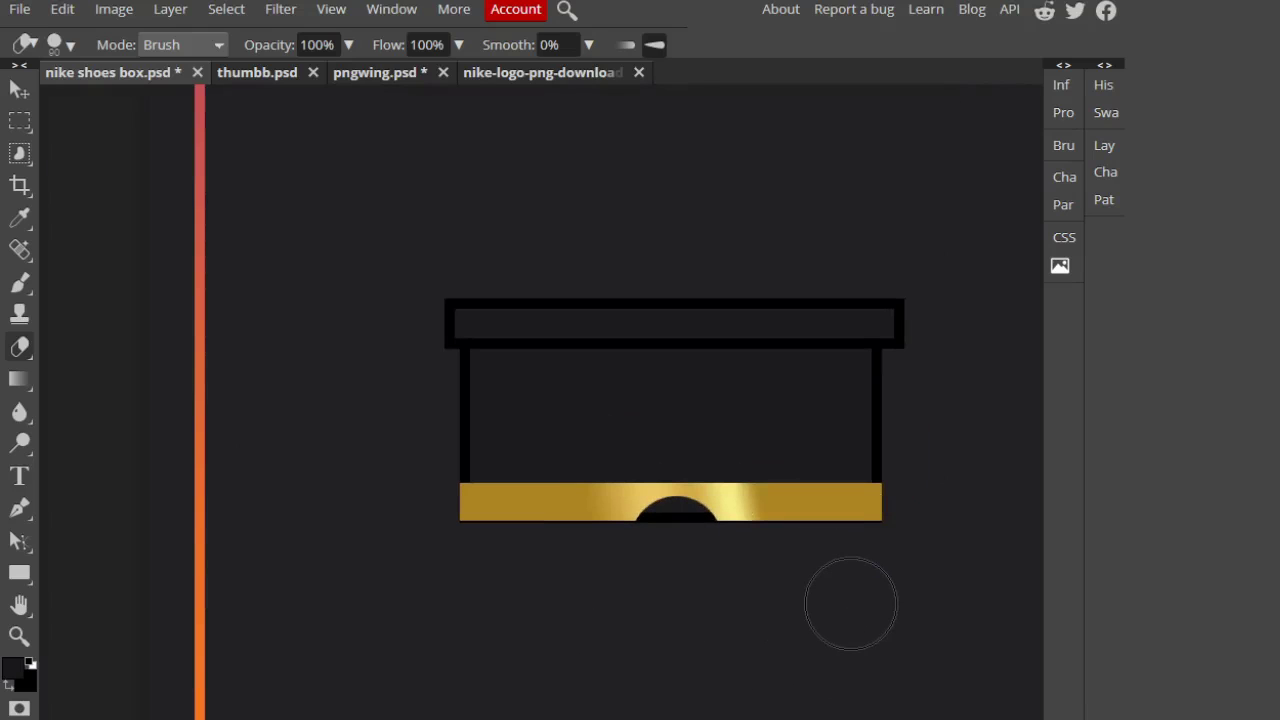
# Step: Reduce the gold strip's height to 86.49% at full width and apply the transform
pyautogui.press('v')
pyautogui.scroll(3, 700, 490)
pyautogui.moveTo(611, 486); pyautogui.dragTo(622, 496)
pyautogui.scroll(-2, 845, 356)
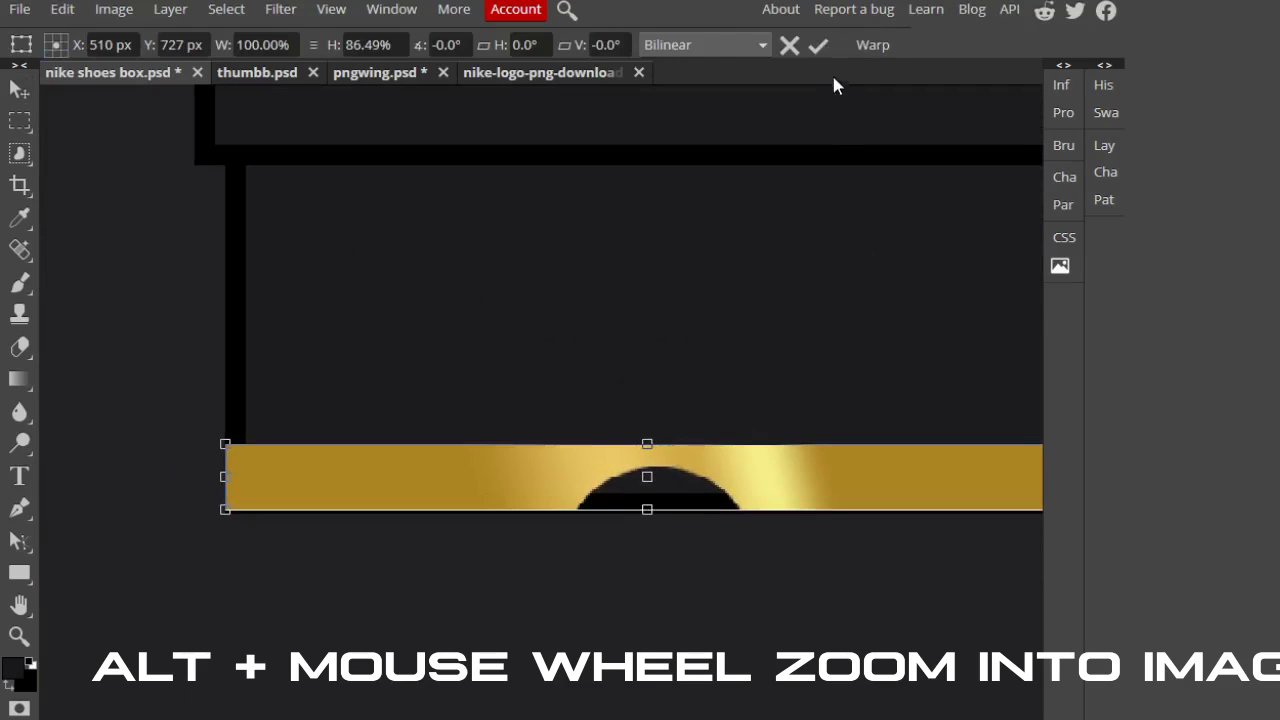
pyautogui.click(818, 48)
pyautogui.scroll(-3, 970, 468)
pyautogui.scroll(2, 950, 430)
pyautogui.moveTo(946, 420); pyautogui.dragTo(753, 423)
pyautogui.scroll(2, 681, 422)
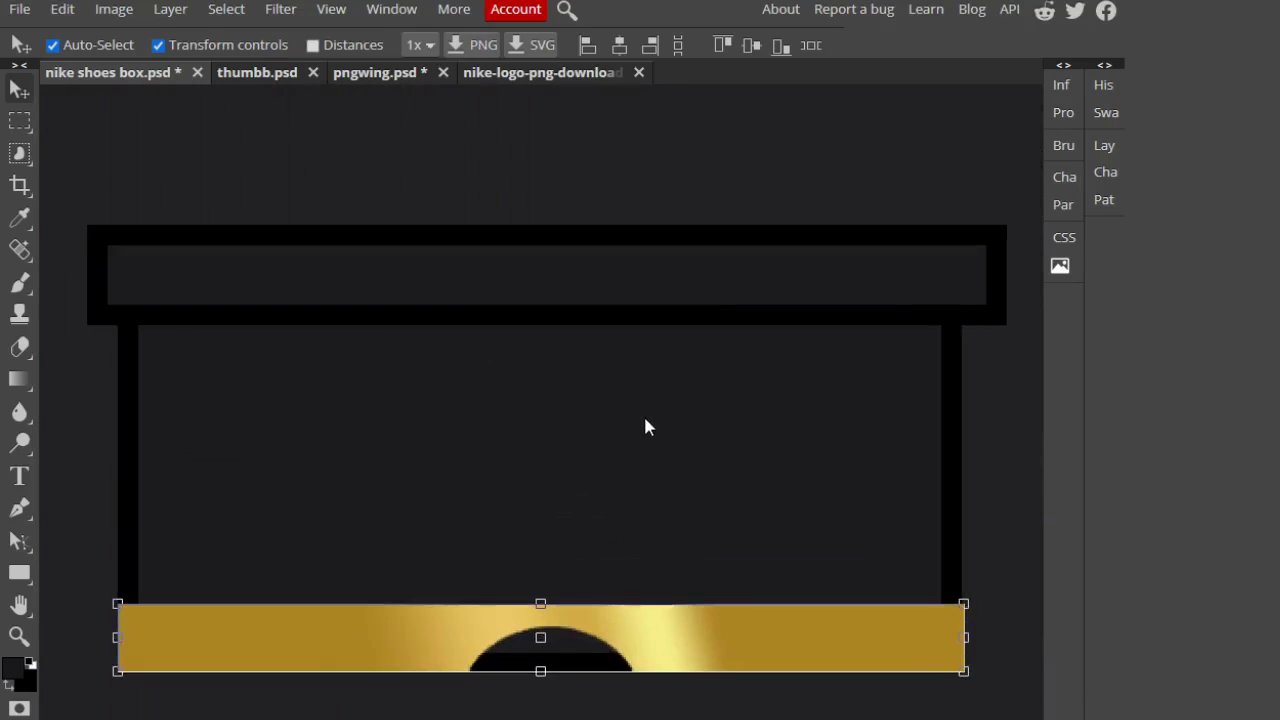
# Step: In the Nike logo document, give the logo layer a gold linear Gradient Overlay at 165°, with Color Overlay off
pyautogui.click(512, 74)
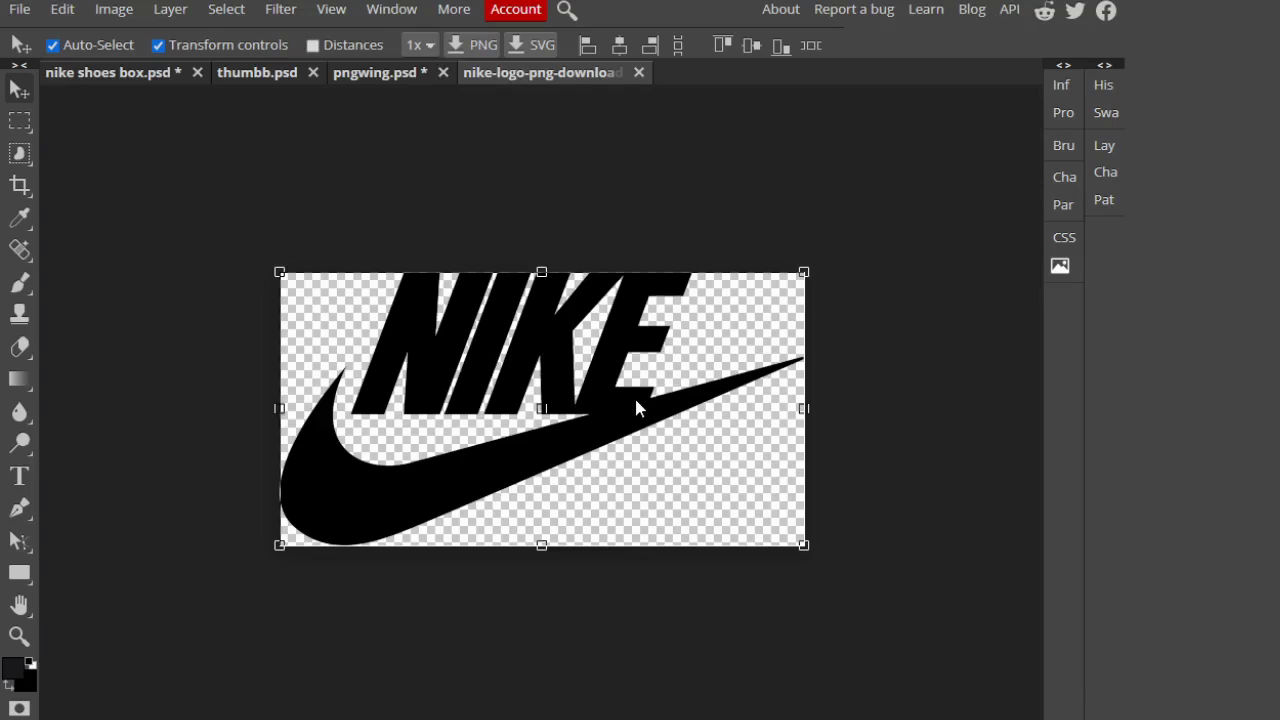
pyautogui.moveTo(636, 407); pyautogui.dragTo(641, 413)
pyautogui.click(1104, 145)
pyautogui.rightClick(990, 176)
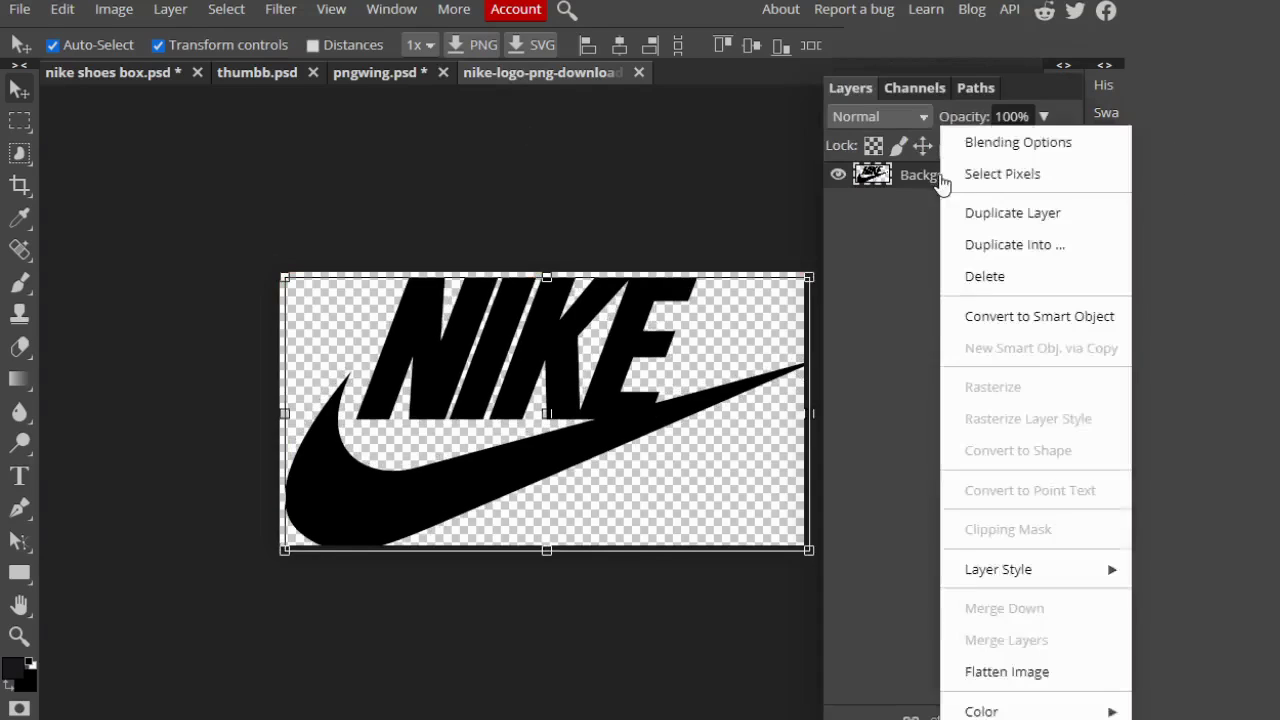
pyautogui.click(1010, 142)
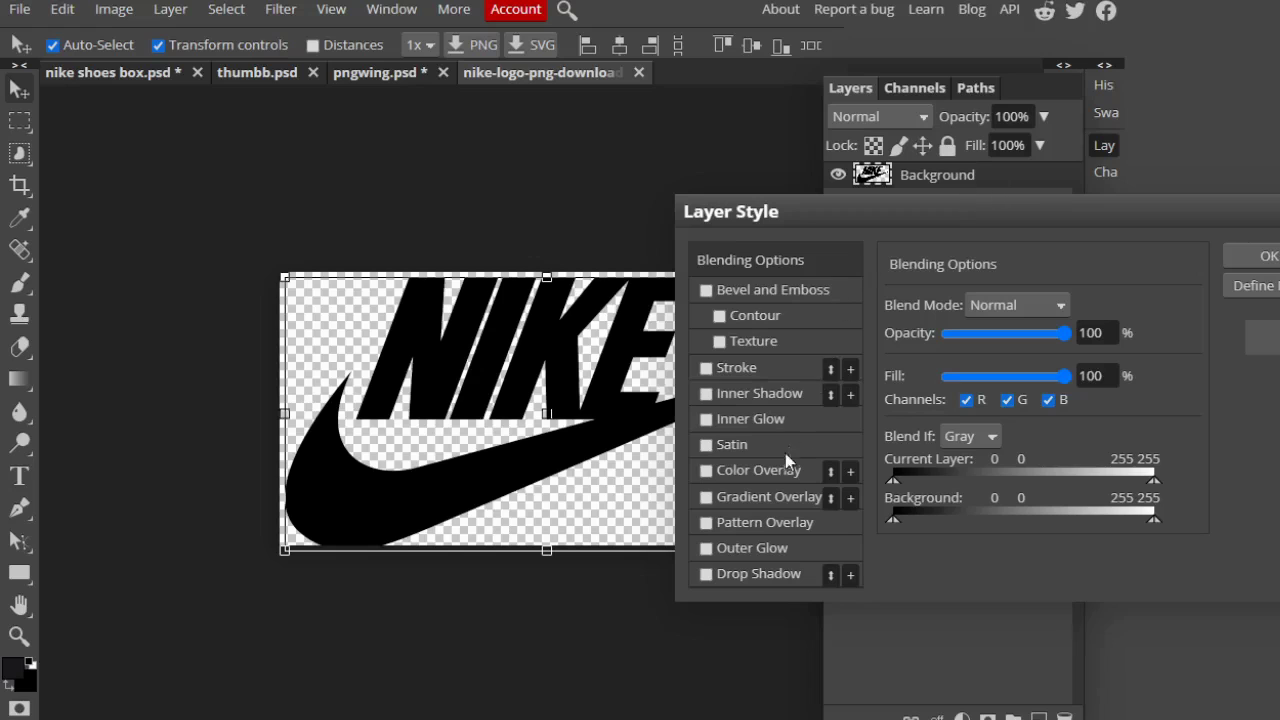
pyautogui.click(776, 481)
pyautogui.click(707, 497)
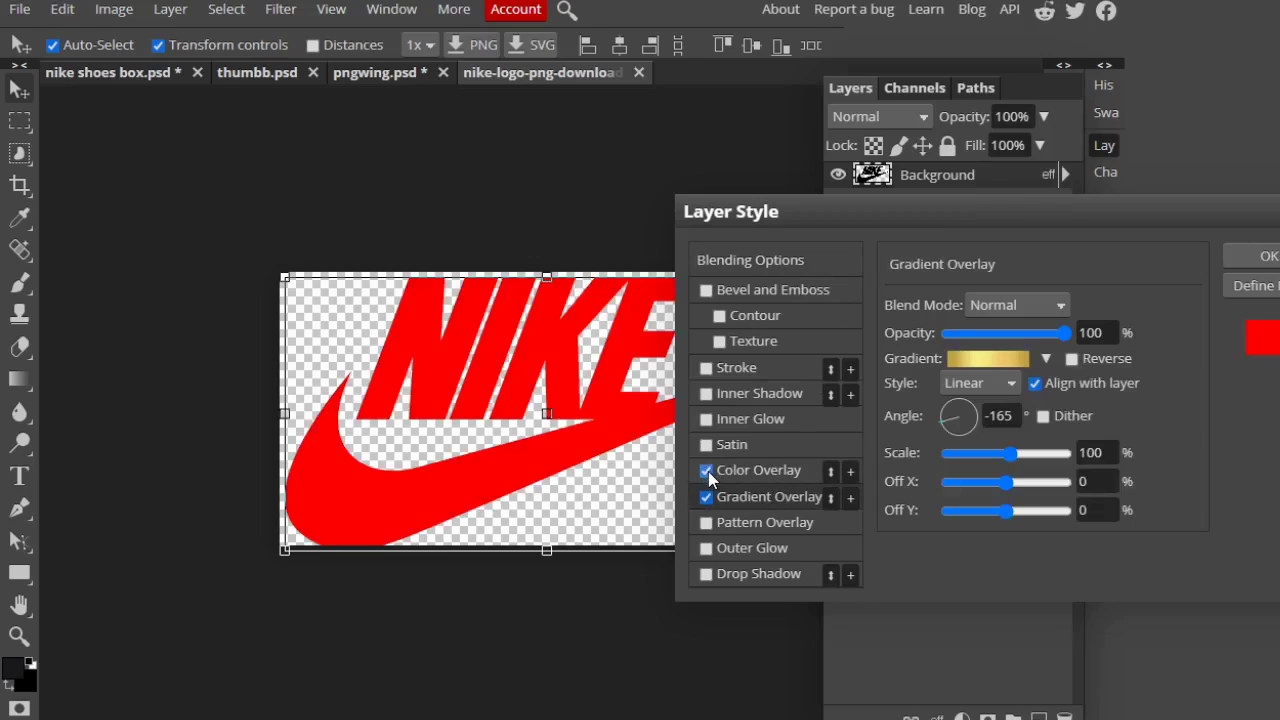
pyautogui.moveTo(952, 426)
pyautogui.mouseDown()
pyautogui.moveTo(937, 415)
pyautogui.moveTo(957, 406)
pyautogui.mouseUp()
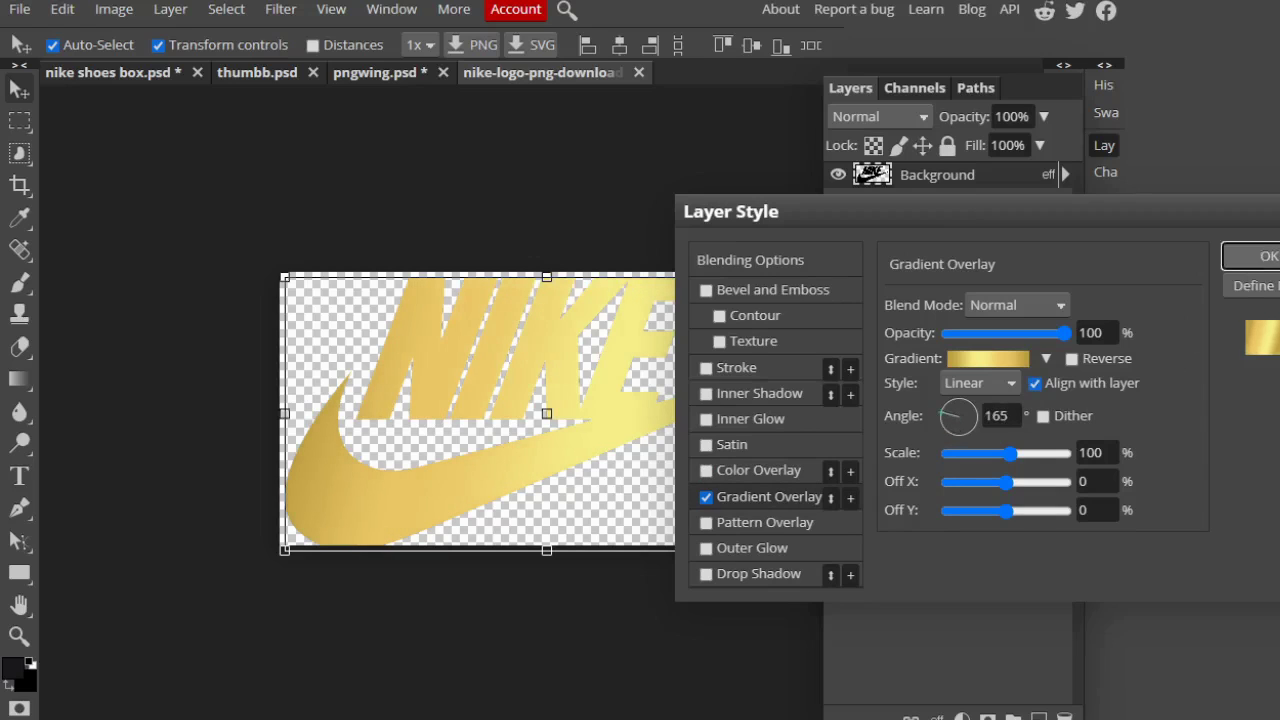
pyautogui.press('Return')
# Step: Bring the gold Nike logo into nike shoes box.psd and move it onto the canvas over the shoe box
pyautogui.moveTo(639, 420); pyautogui.dragTo(168, 93)
pyautogui.scroll(-3, 508, 211)
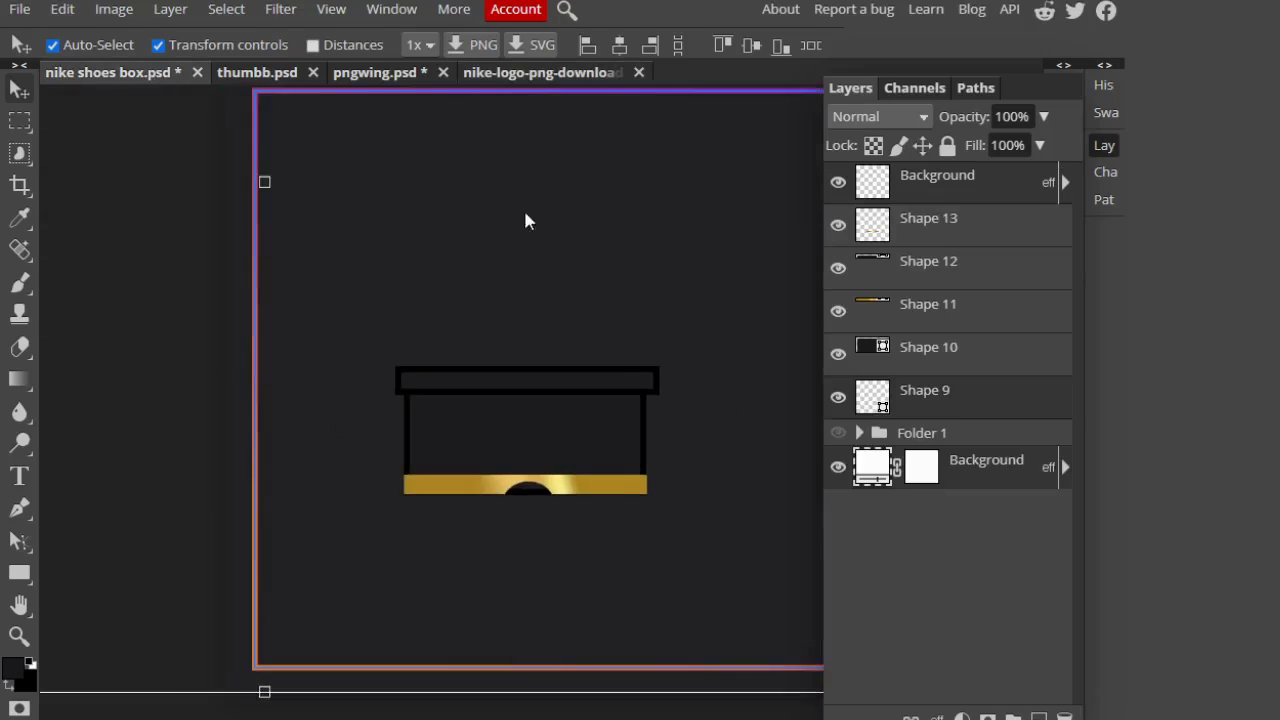
pyautogui.click(905, 195)
pyautogui.hotkey('shift', 'Right')
pyautogui.hotkey('shift', 'Right')
pyautogui.hotkey('shift', 'Right')
pyautogui.hotkey('shift', 'Right')
pyautogui.hotkey('shift', 'Right')
pyautogui.hotkey('shift', 'Right')
pyautogui.hotkey('shift', 'Right')
pyautogui.hotkey('shift', 'Right')
pyautogui.hotkey('shift', 'Right')
pyautogui.hotkey('shift', 'Right')
pyautogui.hotkey('shift', 'Right')
pyautogui.hotkey('shift', 'Right')
pyautogui.hotkey('shift', 'Right')
pyautogui.hotkey('shift', 'Right')
pyautogui.hotkey('shift', 'Right')
pyautogui.hotkey('shift', 'Right')
pyautogui.hotkey('shift', 'Right')
pyautogui.hotkey('shift', 'Right')
pyautogui.hotkey('shift', 'Right')
pyautogui.hotkey('shift', 'Right')
pyautogui.hotkey('shift', 'Down')
pyautogui.hotkey('shift', 'Down')
pyautogui.hotkey('shift', 'Down')
pyautogui.hotkey('shift', 'Down')
pyautogui.hotkey('shift', 'Down')
pyautogui.hotkey('shift', 'Down')
pyautogui.hotkey('shift', 'Down')
pyautogui.hotkey('shift', 'Down')
pyautogui.hotkey('shift', 'Down')
pyautogui.hotkey('shift', 'Down')
pyautogui.hotkey('shift', 'Down')
pyautogui.hotkey('shift', 'Down')
pyautogui.hotkey('shift', 'Down')
pyautogui.hotkey('shift', 'Down')
pyautogui.hotkey('shift', 'Down')
pyautogui.hotkey('shift', 'Down')
pyautogui.hotkey('shift', 'Down')
pyautogui.hotkey('shift', 'Down')
pyautogui.hotkey('shift', 'Down')
pyautogui.hotkey('shift', 'Down')
pyautogui.hotkey('shift', 'Right')
pyautogui.hotkey('shift', 'Right')
pyautogui.hotkey('shift', 'Right')
pyautogui.hotkey('shift', 'Right')
pyautogui.hotkey('shift', 'Right')
pyautogui.hotkey('shift', 'Right')
pyautogui.hotkey('shift', 'Right')
pyautogui.hotkey('shift', 'Right')
pyautogui.hotkey('shift', 'Right')
pyautogui.hotkey('shift', 'Right')
pyautogui.hotkey('shift', 'Right')
pyautogui.hotkey('shift', 'Right')
pyautogui.hotkey('shift', 'Right')
pyautogui.hotkey('shift', 'Right')
pyautogui.hotkey('shift', 'Right')
pyautogui.hotkey('shift', 'Right')
pyautogui.hotkey('shift', 'Right')
pyautogui.hotkey('shift', 'Right')
pyautogui.hotkey('shift', 'Right')
pyautogui.hotkey('shift', 'Right')
pyautogui.hotkey('shift', 'Down')
pyautogui.hotkey('shift', 'Down')
pyautogui.hotkey('shift', 'Down')
pyautogui.hotkey('shift', 'Down')
pyautogui.hotkey('shift', 'Down')
pyautogui.hotkey('shift', 'Down')
pyautogui.hotkey('shift', 'Down')
pyautogui.hotkey('shift', 'Down')
pyautogui.hotkey('shift', 'Down')
pyautogui.hotkey('shift', 'Down')
pyautogui.hotkey('shift', 'Down')
pyautogui.hotkey('shift', 'Down')
pyautogui.hotkey('shift', 'Down')
pyautogui.hotkey('shift', 'Down')
pyautogui.hotkey('shift', 'Down')
pyautogui.hotkey('shift', 'Down')
pyautogui.hotkey('shift', 'Down')
pyautogui.hotkey('shift', 'Down')
pyautogui.hotkey('shift', 'Down')
pyautogui.hotkey('shift', 'Down')
pyautogui.hotkey('shift', 'Right')
pyautogui.hotkey('shift', 'Right')
pyautogui.hotkey('shift', 'Right')
pyautogui.hotkey('shift', 'Down')
pyautogui.hotkey('shift', 'Down')
pyautogui.hotkey('shift', 'Down')
pyautogui.hotkey('ctrl', '+')
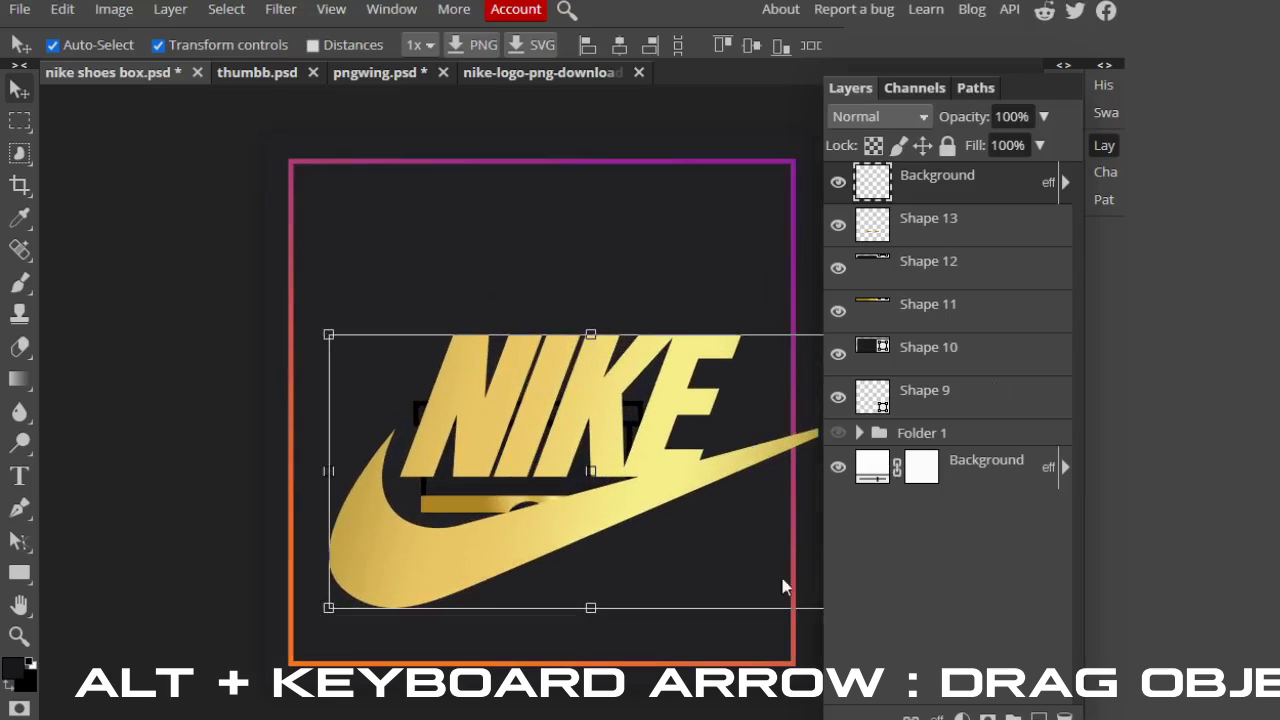
# Step: Scale the Nike logo down proportionally to 20.90% and place it on the box body above the gold strip
pyautogui.moveTo(328, 607); pyautogui.dragTo(623, 470)
pyautogui.moveTo(703, 425); pyautogui.dragTo(503, 484)
pyautogui.scroll(3, 515, 482)
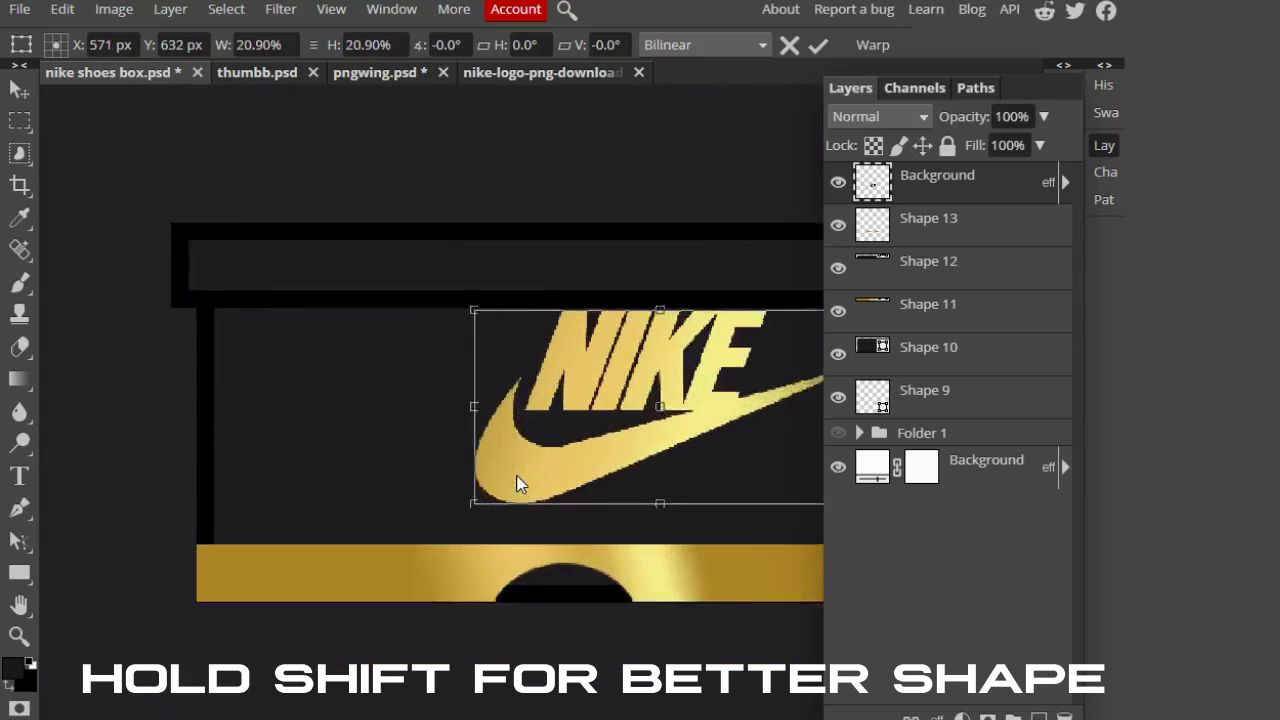
pyautogui.scroll(2, 517, 484)
pyautogui.moveTo(634, 466); pyautogui.dragTo(514, 486)
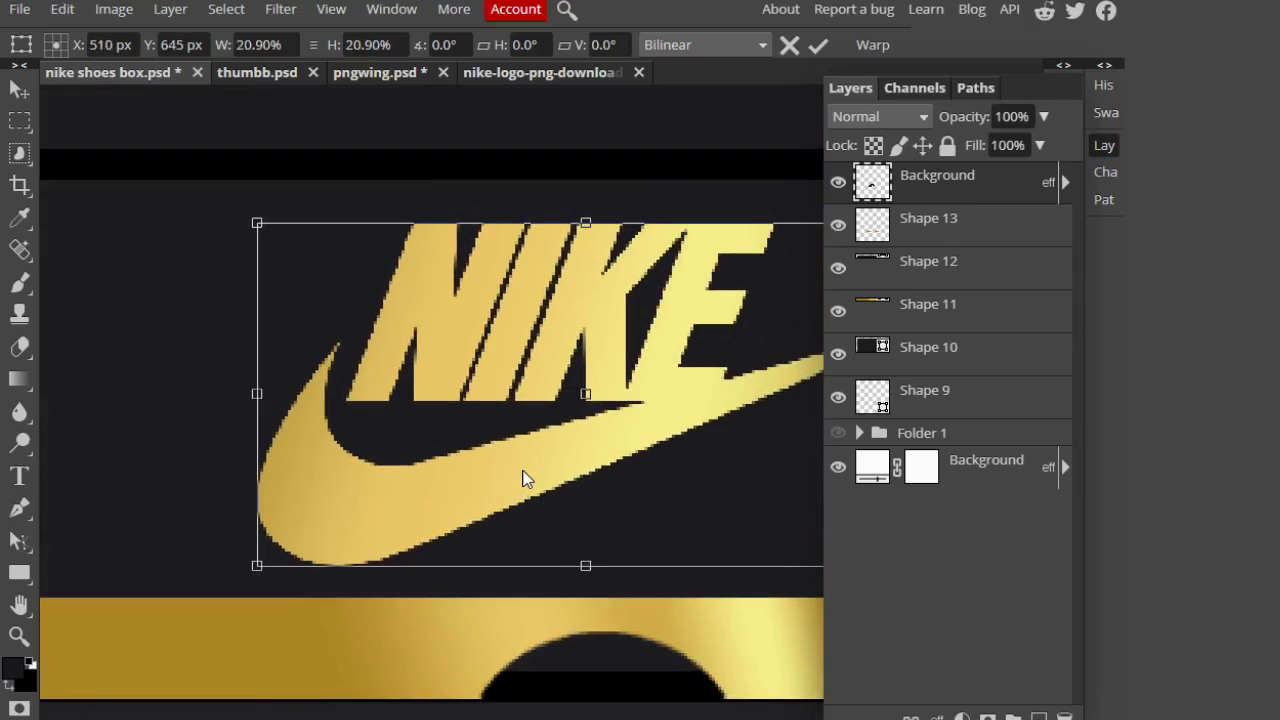
# Step: Shrink the Nike logo to 18.07%, recentre it on the box body and apply the transform
pyautogui.click(1104, 145)
pyautogui.moveTo(914, 222); pyautogui.dragTo(831, 260)
pyautogui.scroll(-2, 767, 331)
pyautogui.moveTo(716, 350); pyautogui.dragTo(758, 343)
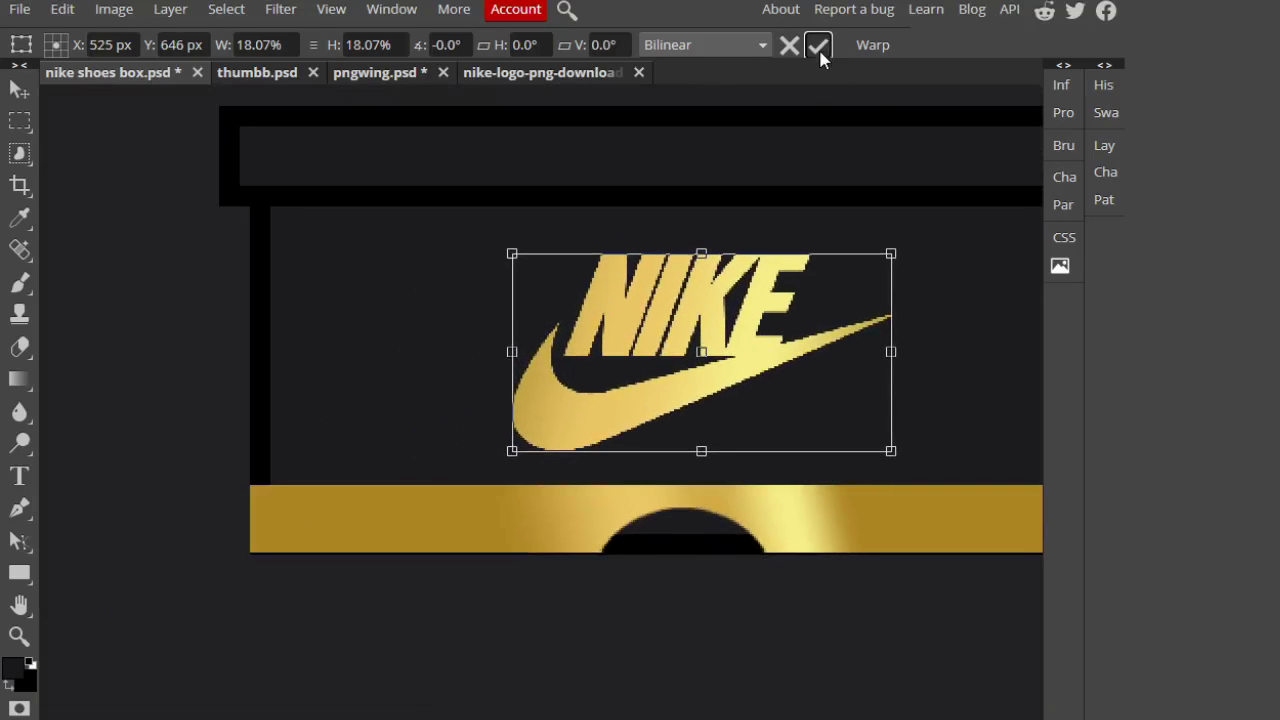
pyautogui.click(818, 47)
pyautogui.scroll(-2, 895, 229)
pyautogui.moveTo(877, 229); pyautogui.dragTo(729, 337)
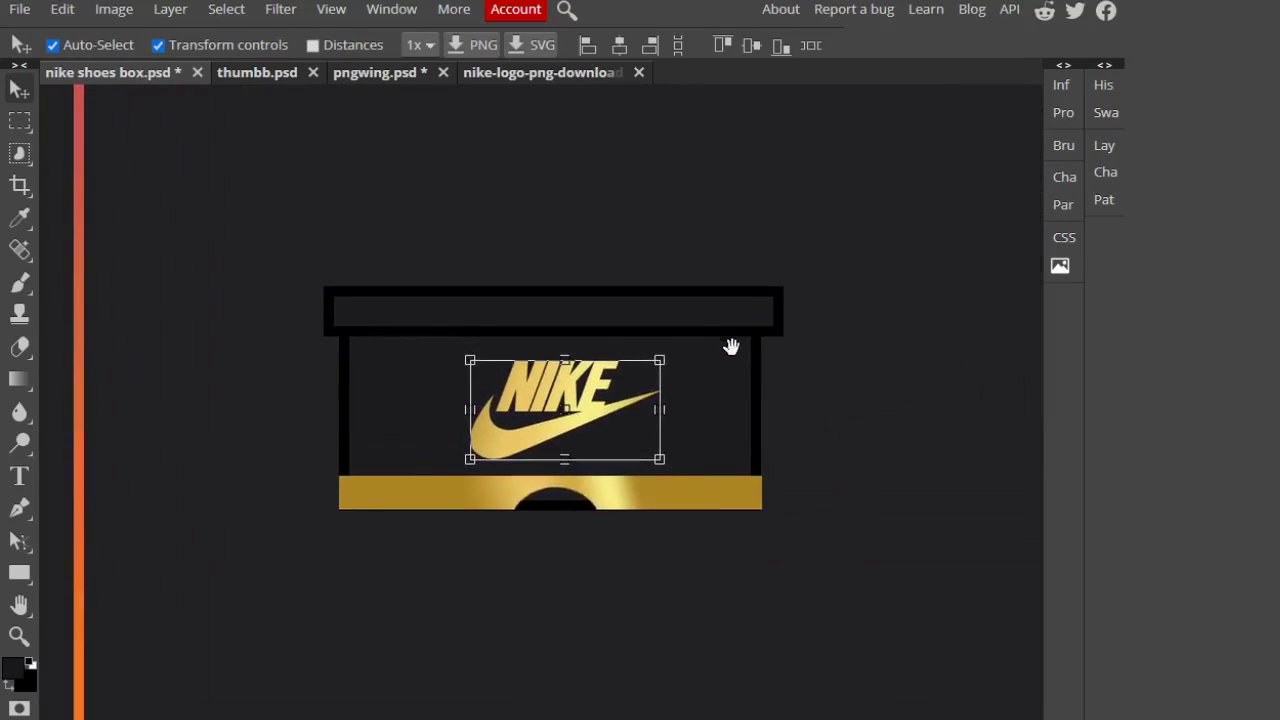
# Step: Rasterize the lid's layer, Shape 12
pyautogui.click(1098, 146)
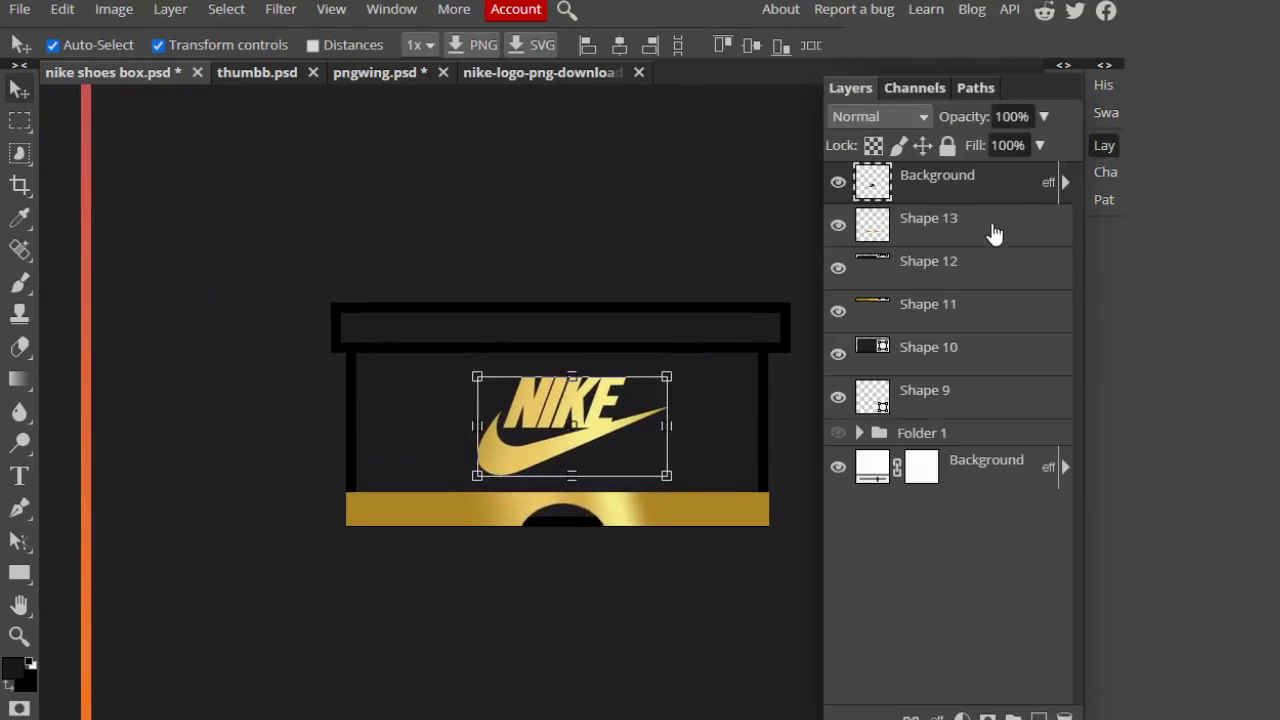
pyautogui.click(991, 234)
pyautogui.click(988, 278)
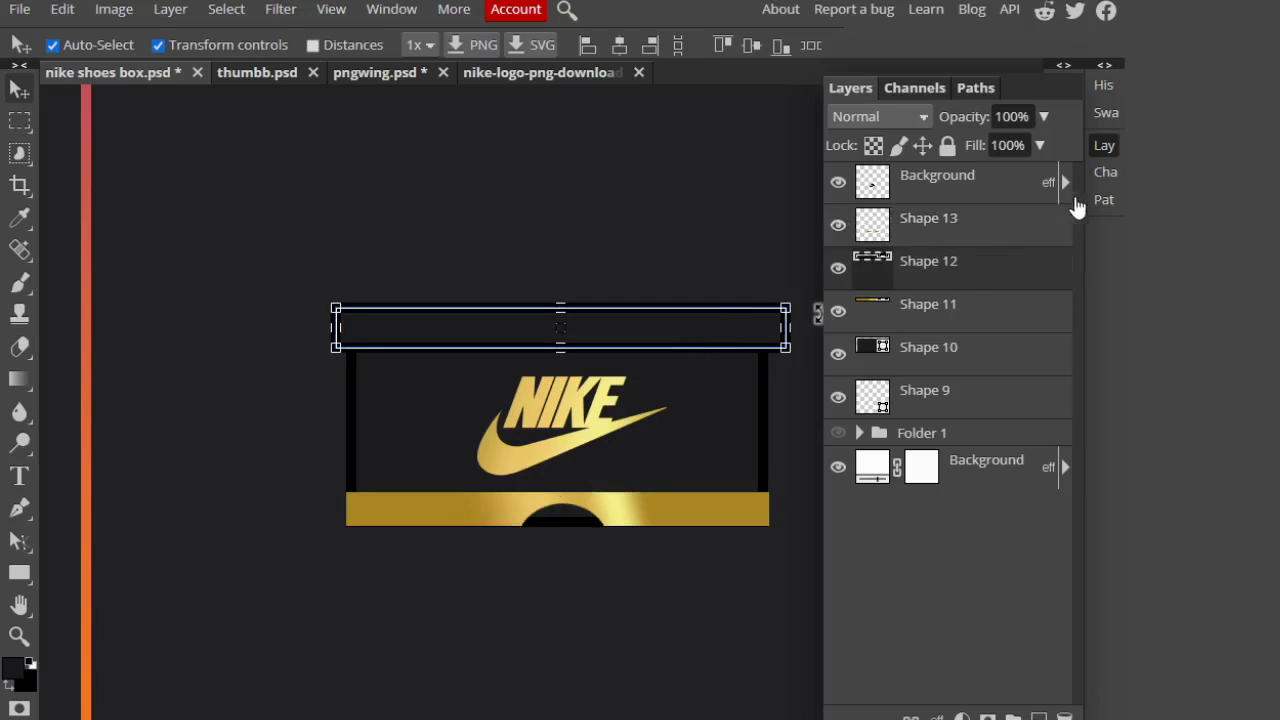
pyautogui.click(1105, 147)
pyautogui.scroll(2, 706, 329)
pyautogui.press('e')
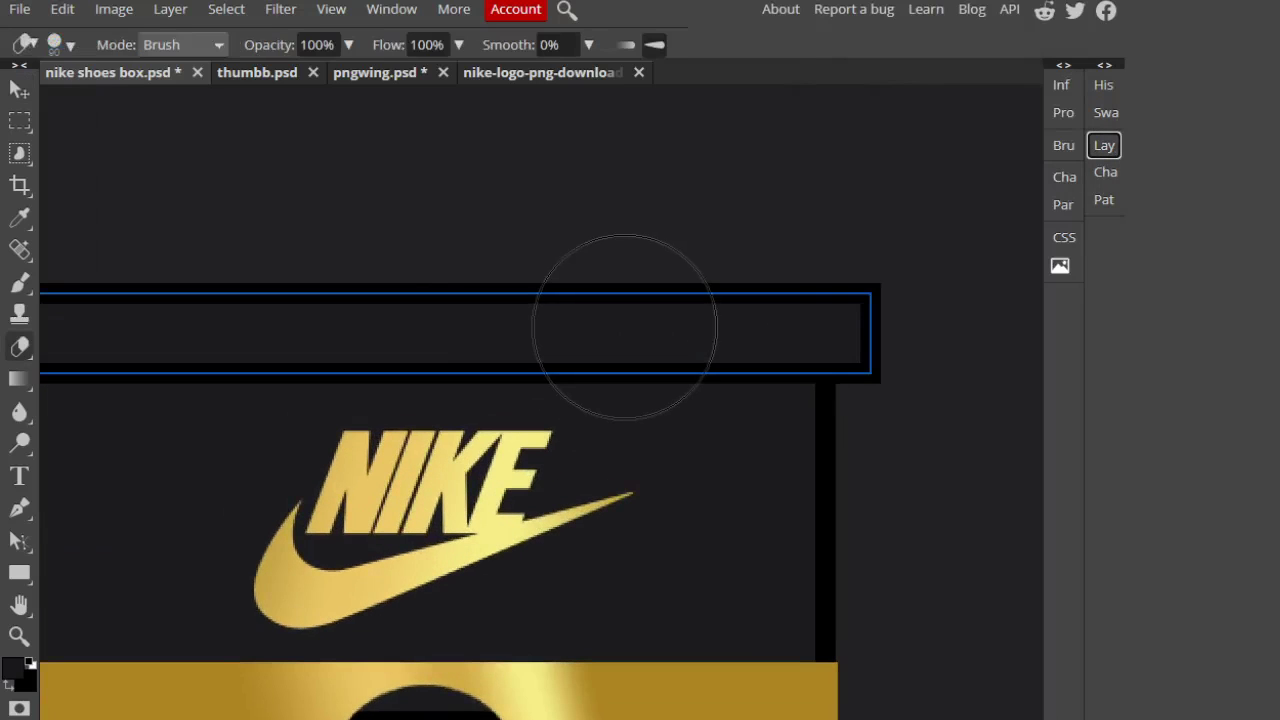
pyautogui.click(1104, 146)
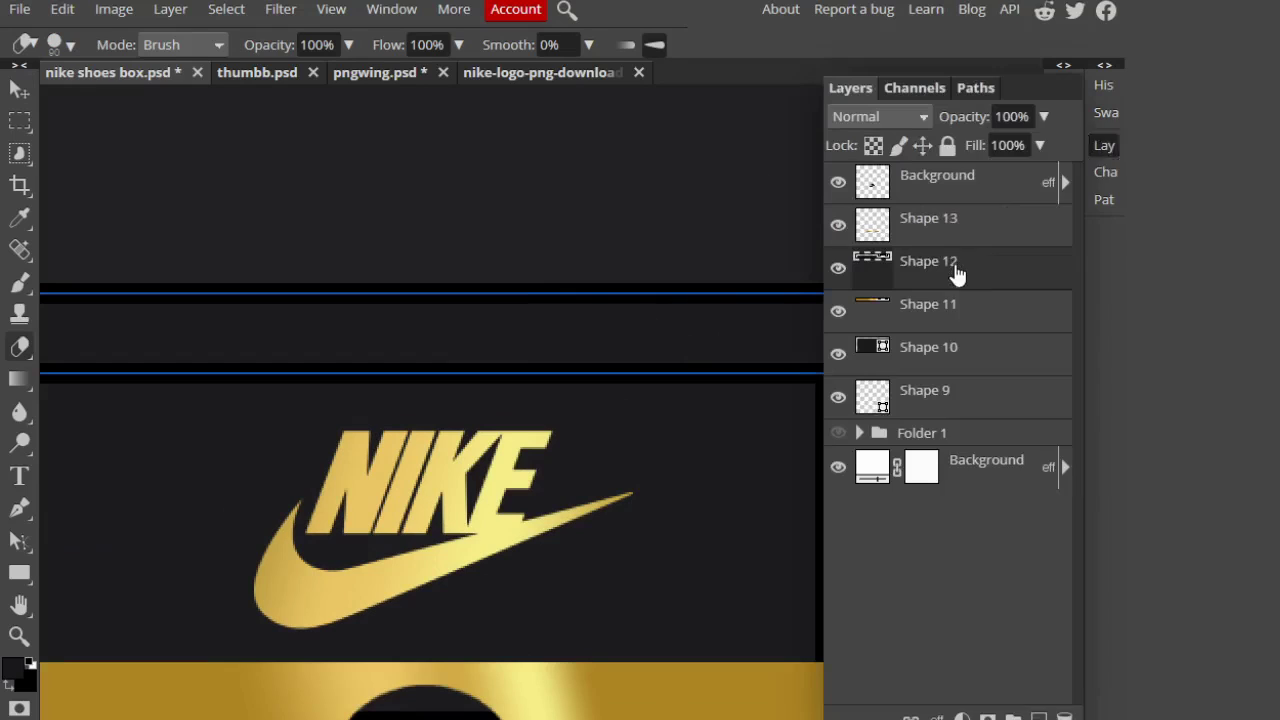
pyautogui.rightClick(957, 273)
pyautogui.click(1017, 397)
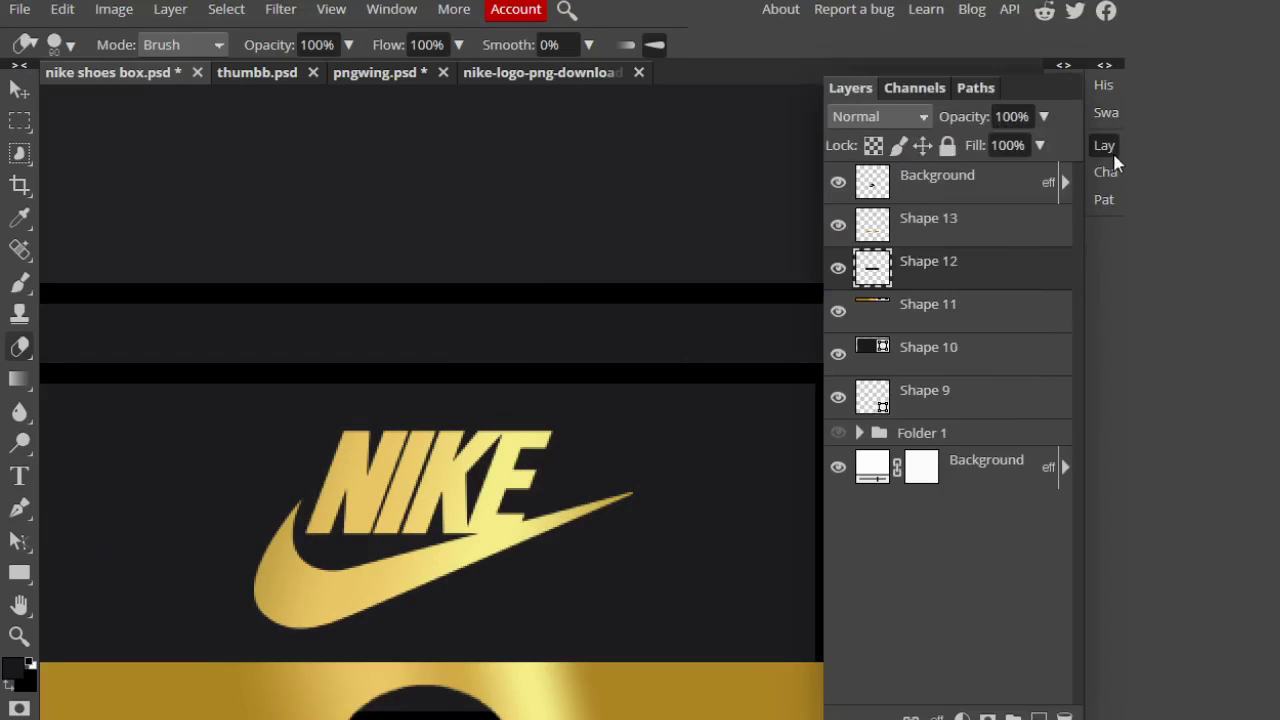
pyautogui.click(1104, 146)
# Step: Erase a round notch from the lid's upper edge, right of centre, using the eraser sized 150
pyautogui.press(']')
pyautogui.press(']')
pyautogui.press(']')
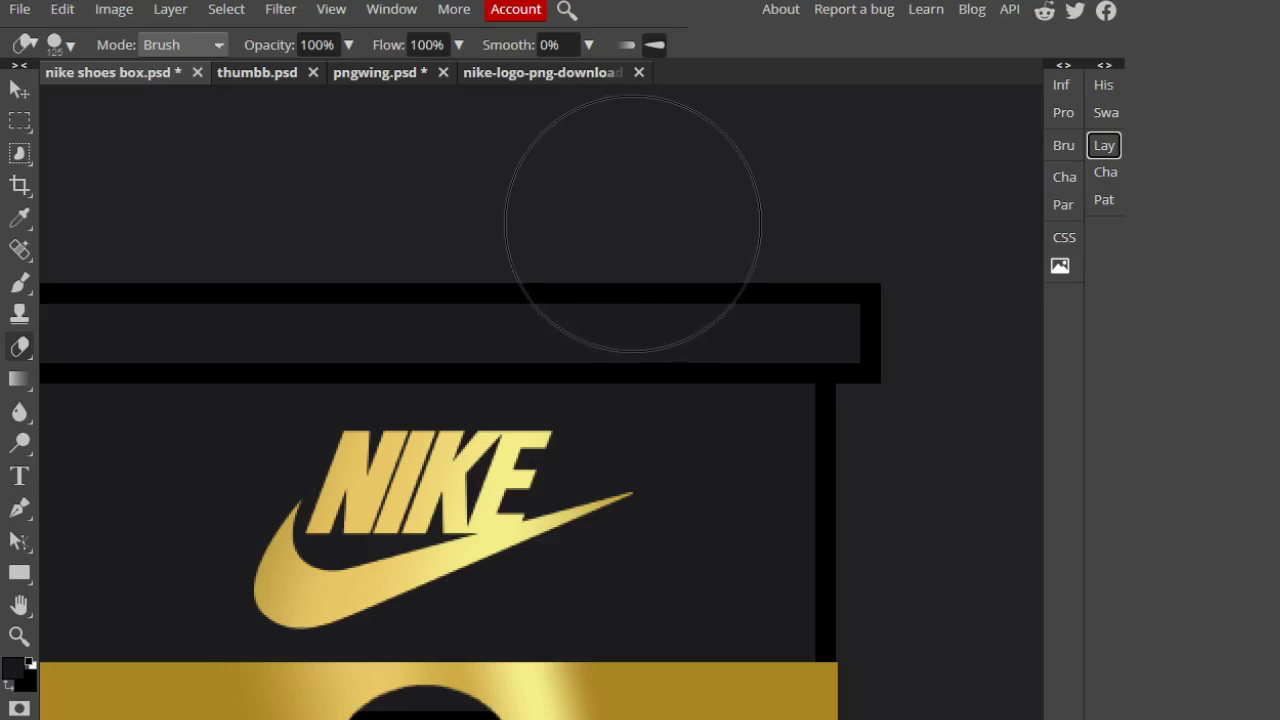
pyautogui.press(']')
pyautogui.press(']')
pyautogui.click(661, 193)
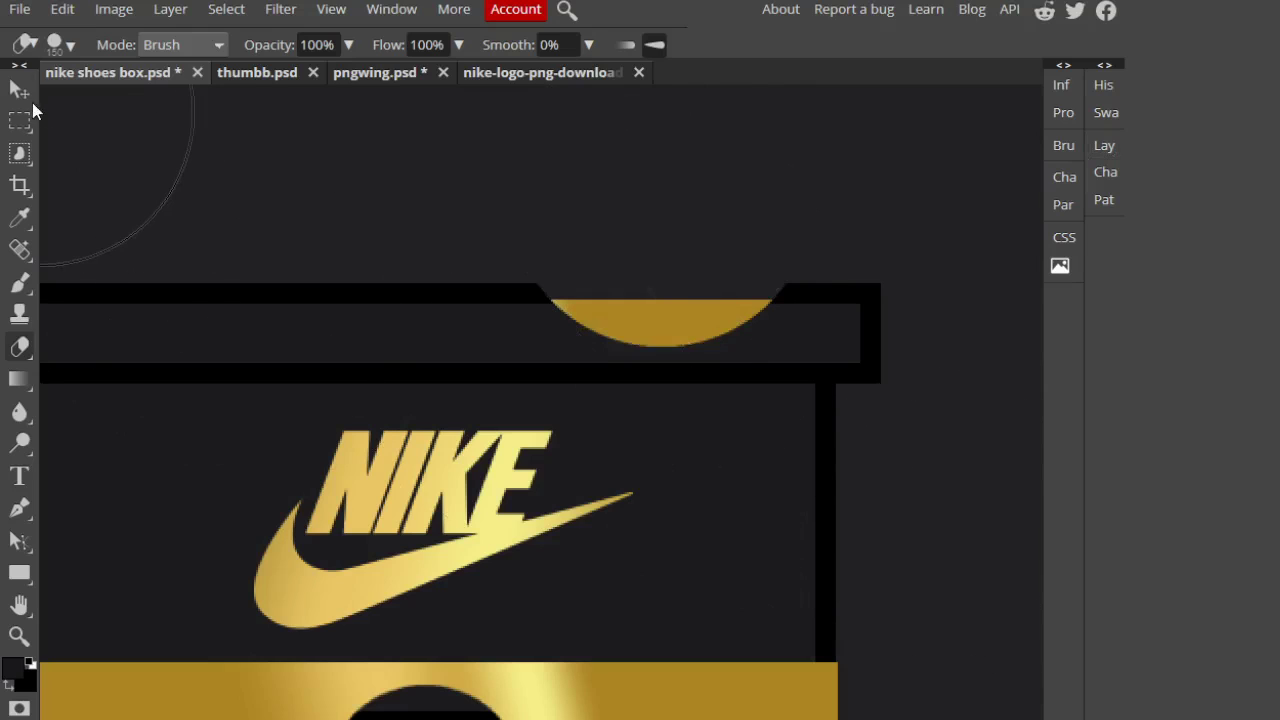
pyautogui.click(19, 89)
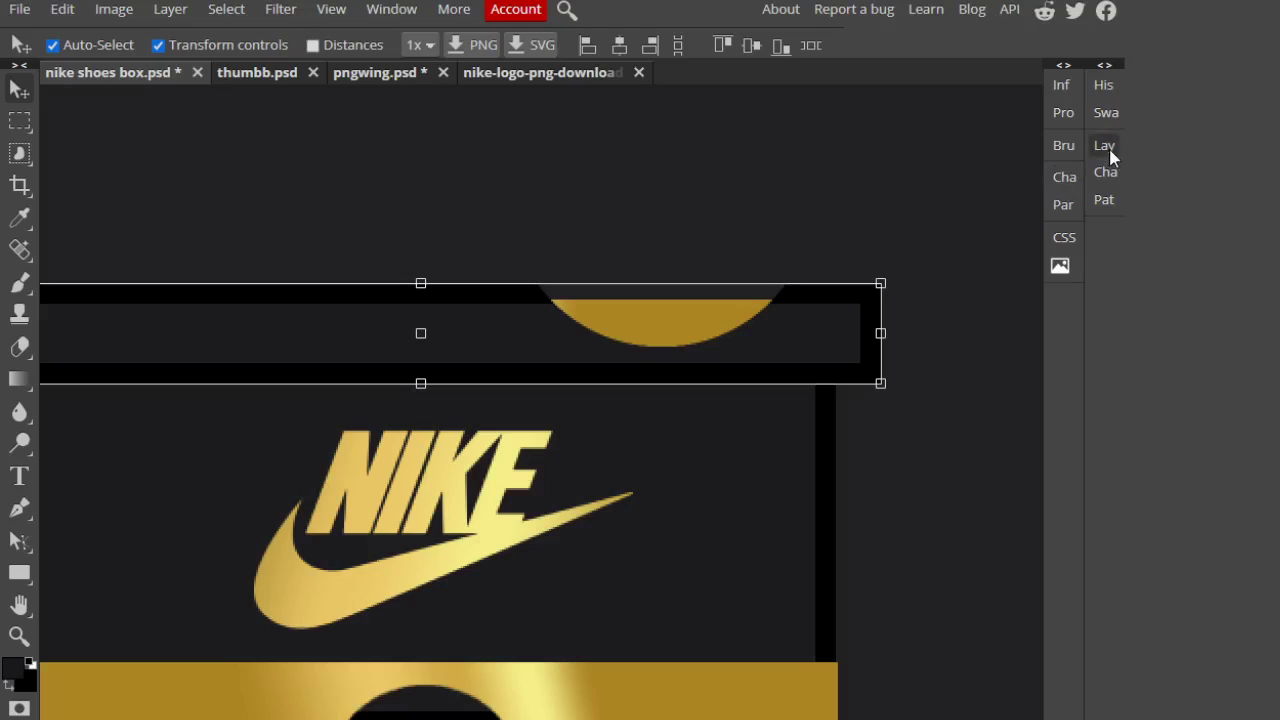
pyautogui.scroll(-3, 945, 262)
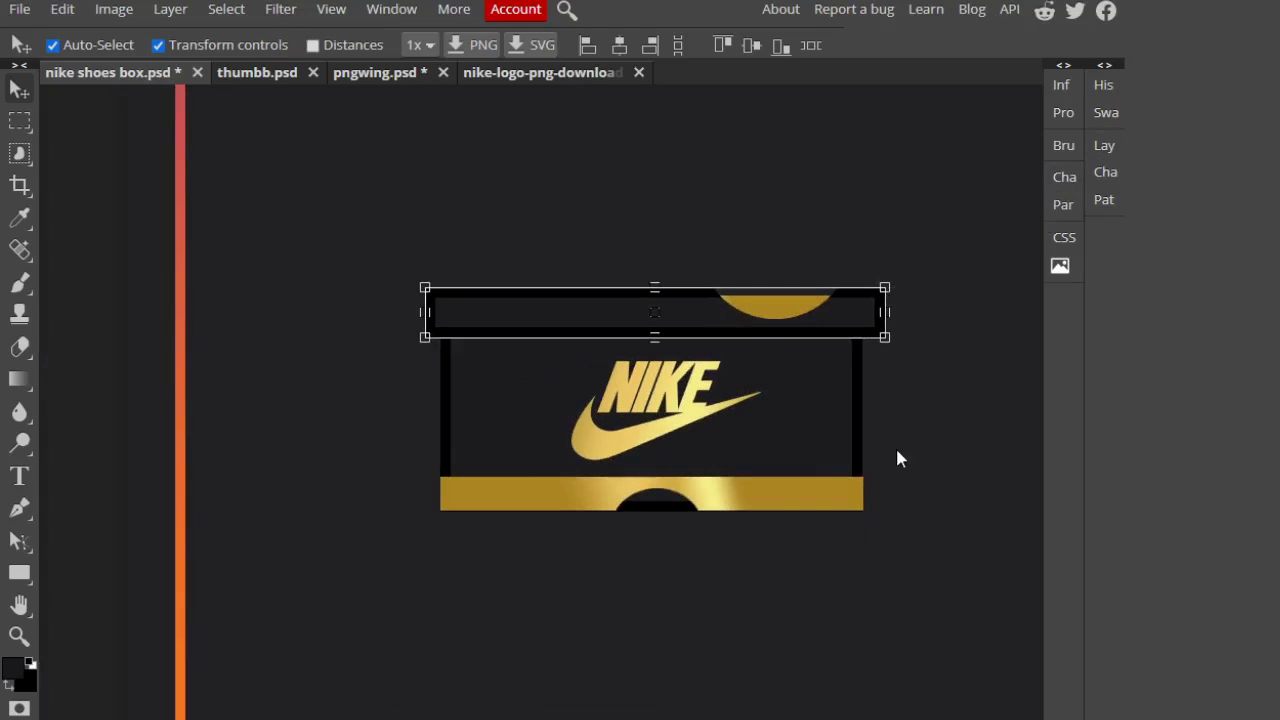
# Step: Draw a rounded rectangle custom shape with a gold gradient fill below the box's lower-left corner
pyautogui.rightClick(25, 573)
pyautogui.click(166, 697)
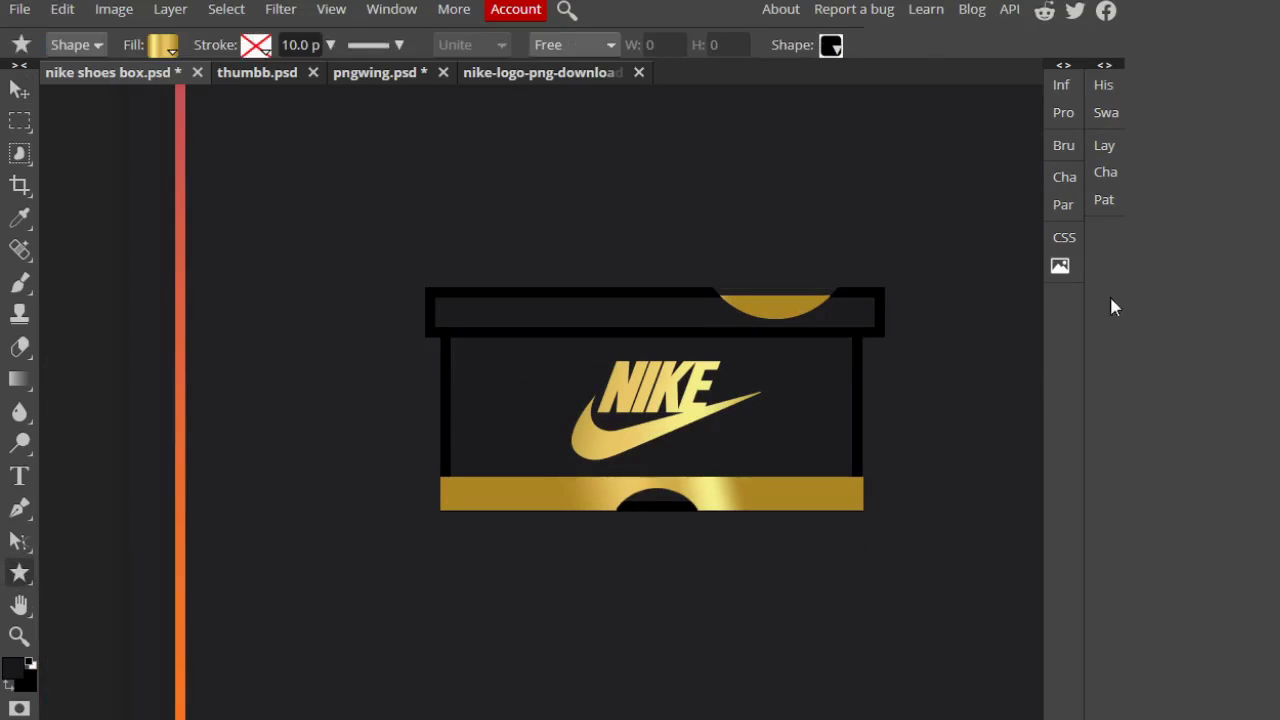
pyautogui.click(829, 50)
pyautogui.scroll(-4, 988, 200)
pyautogui.scroll(-5, 988, 200)
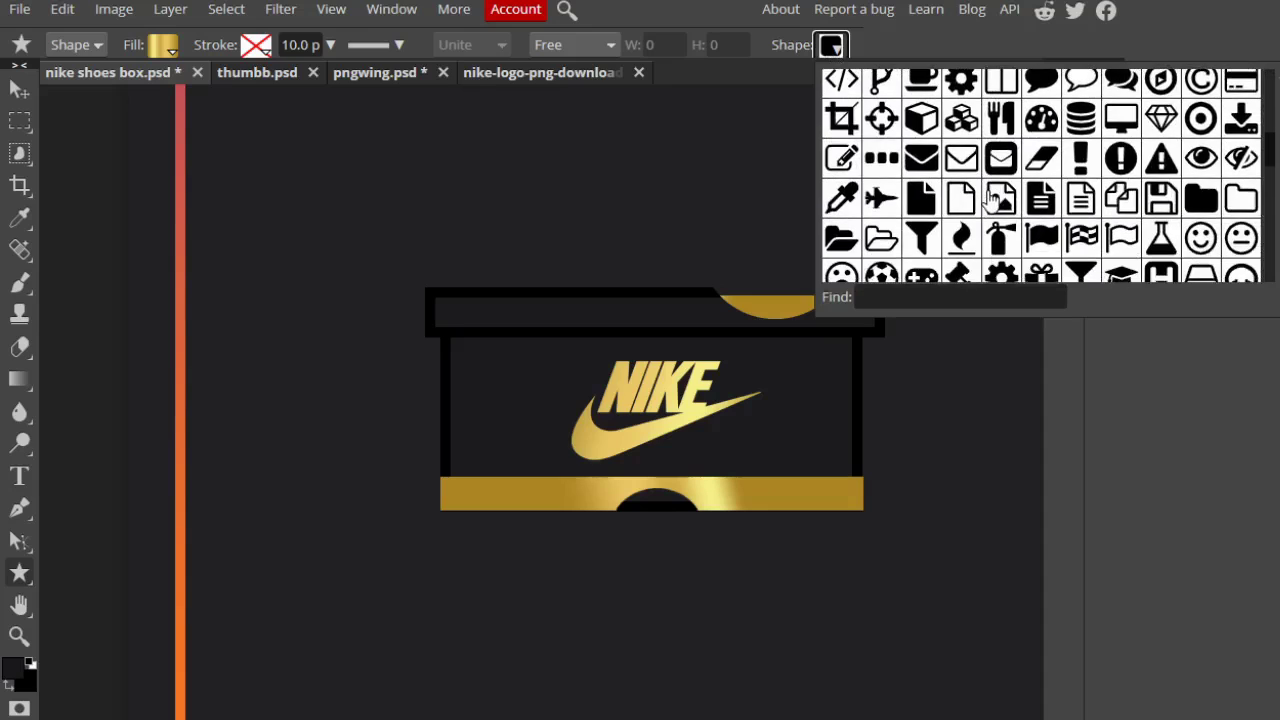
pyautogui.scroll(-5, 990, 200)
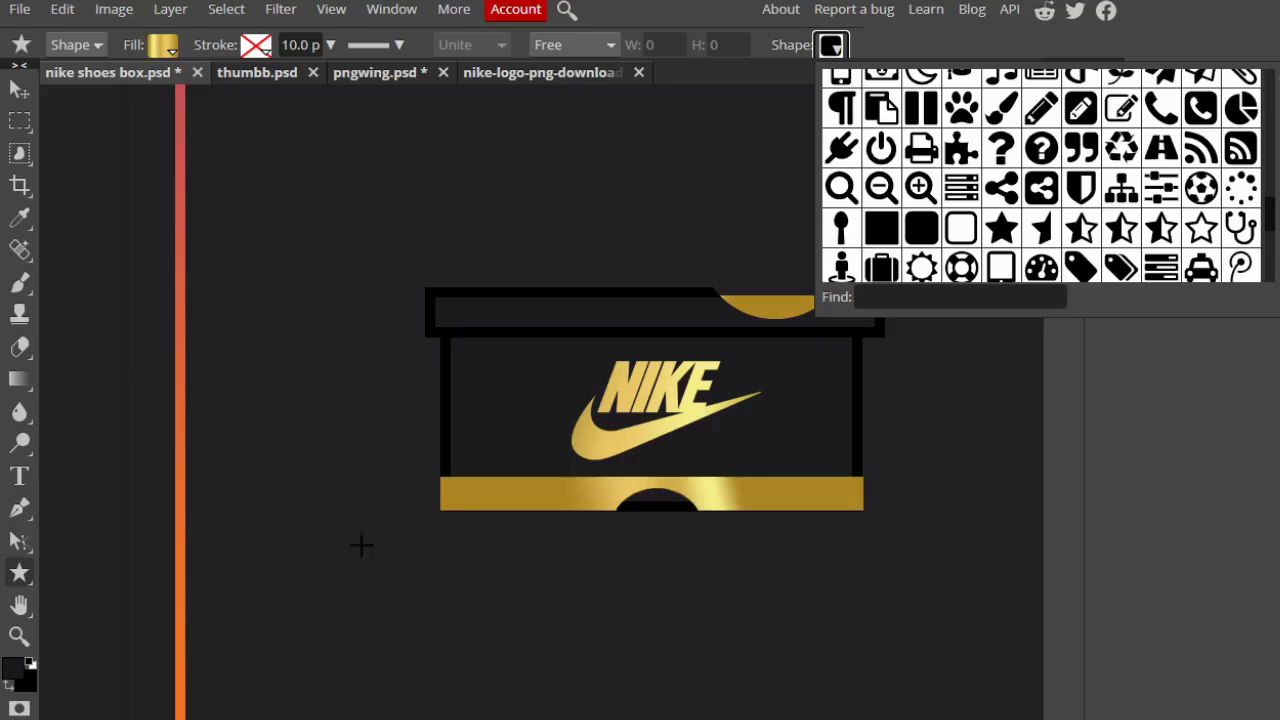
pyautogui.scroll(1, 495, 465)
pyautogui.scroll(-3, 623, 574)
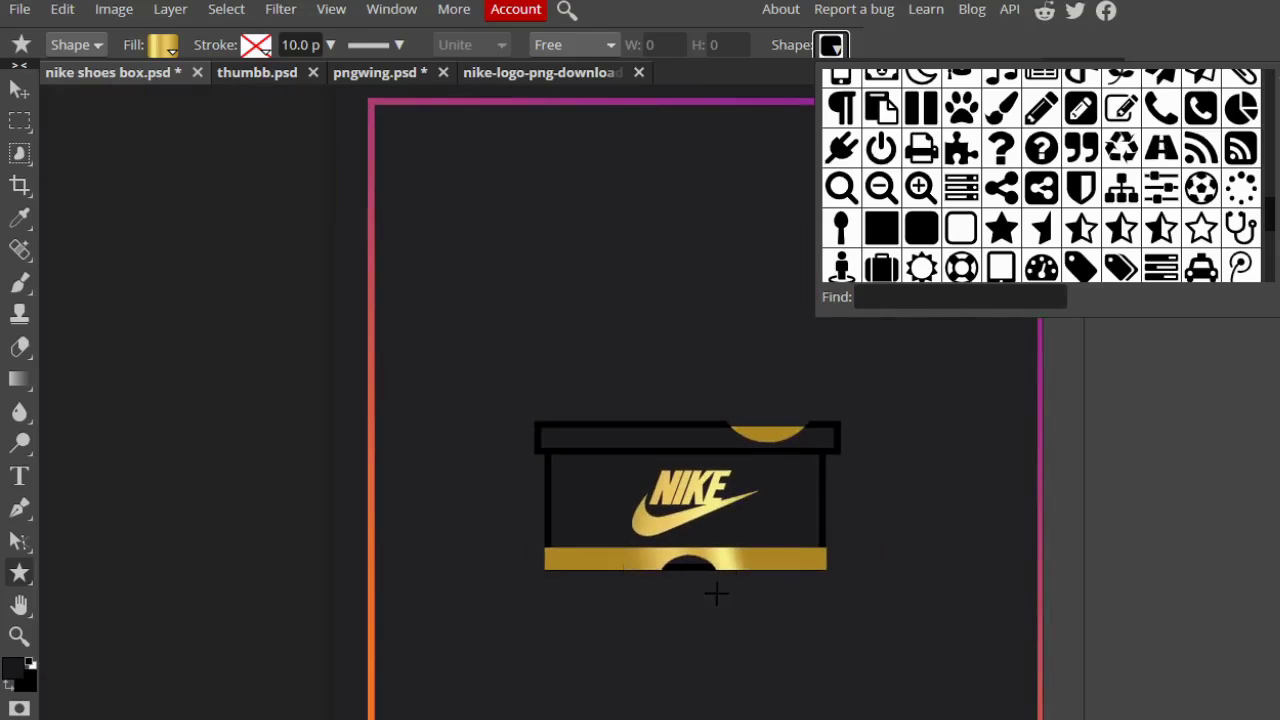
pyautogui.click(846, 519)
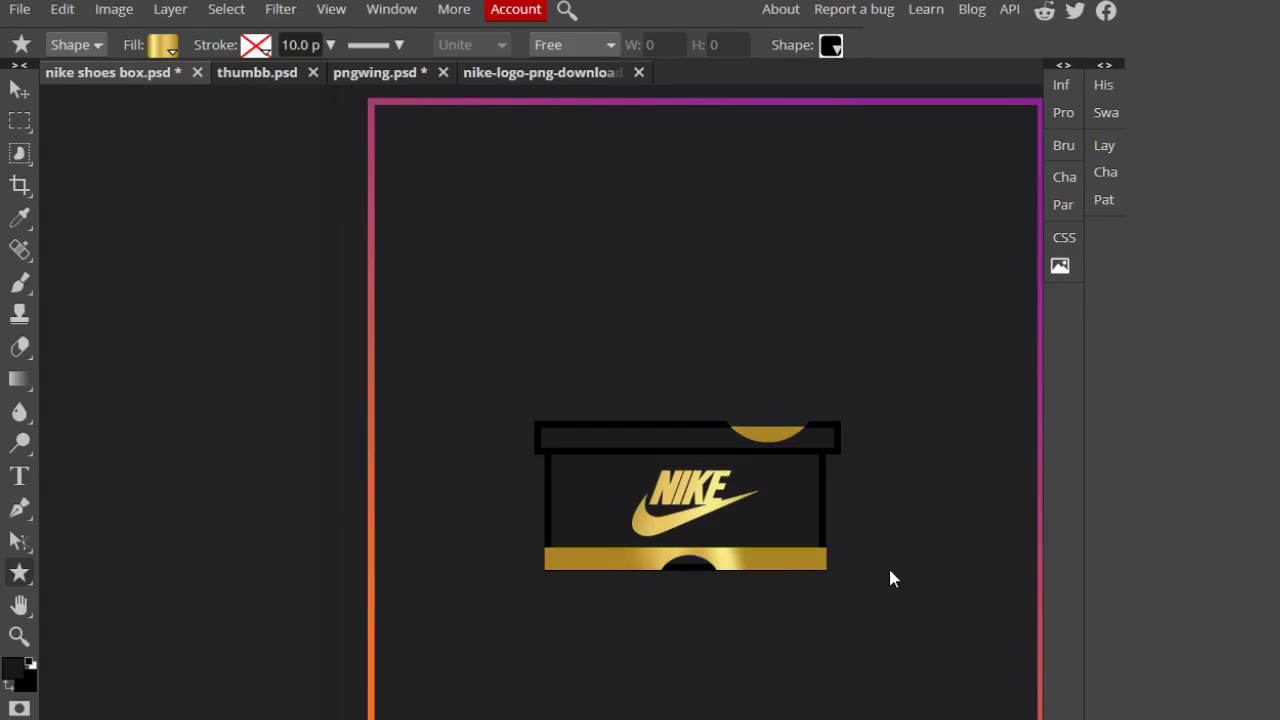
pyautogui.moveTo(897, 526); pyautogui.dragTo(774, 352)
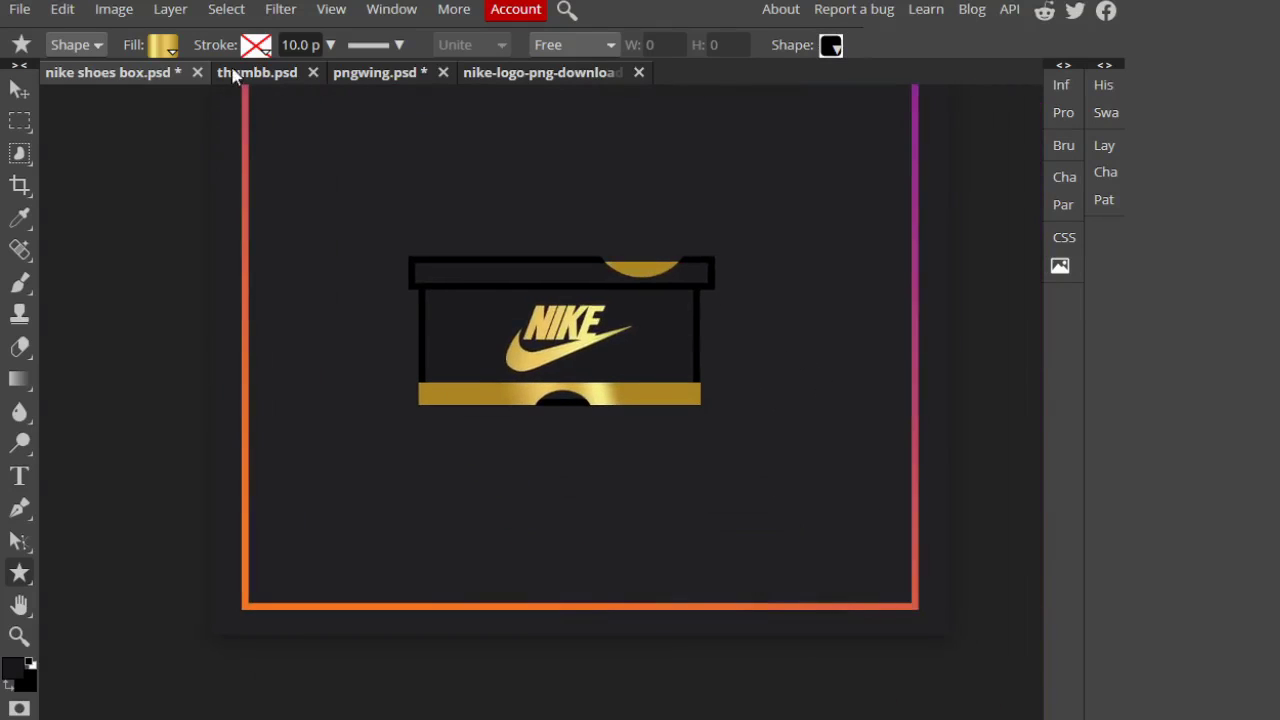
pyautogui.click(168, 46)
pyautogui.moveTo(346, 463); pyautogui.dragTo(481, 553)
pyautogui.scroll(1, 442, 546)
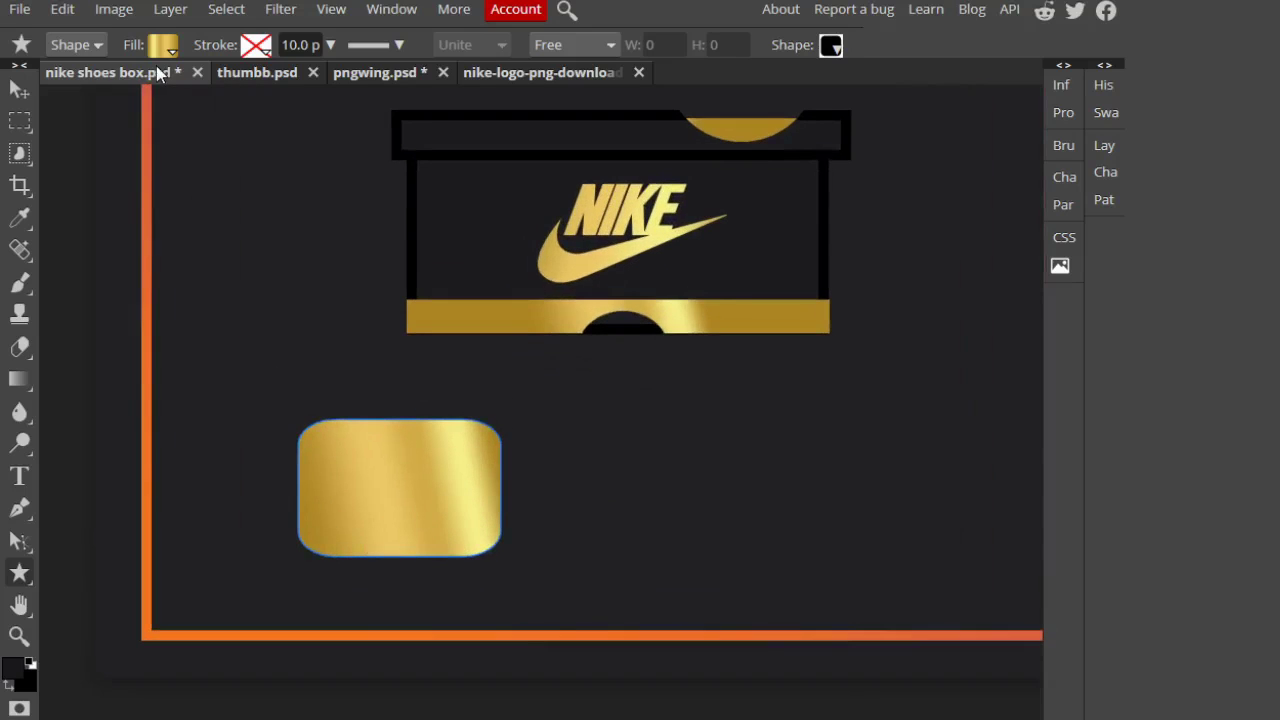
# Step: Change the rounded rectangle's fill to solid white
pyautogui.click(163, 50)
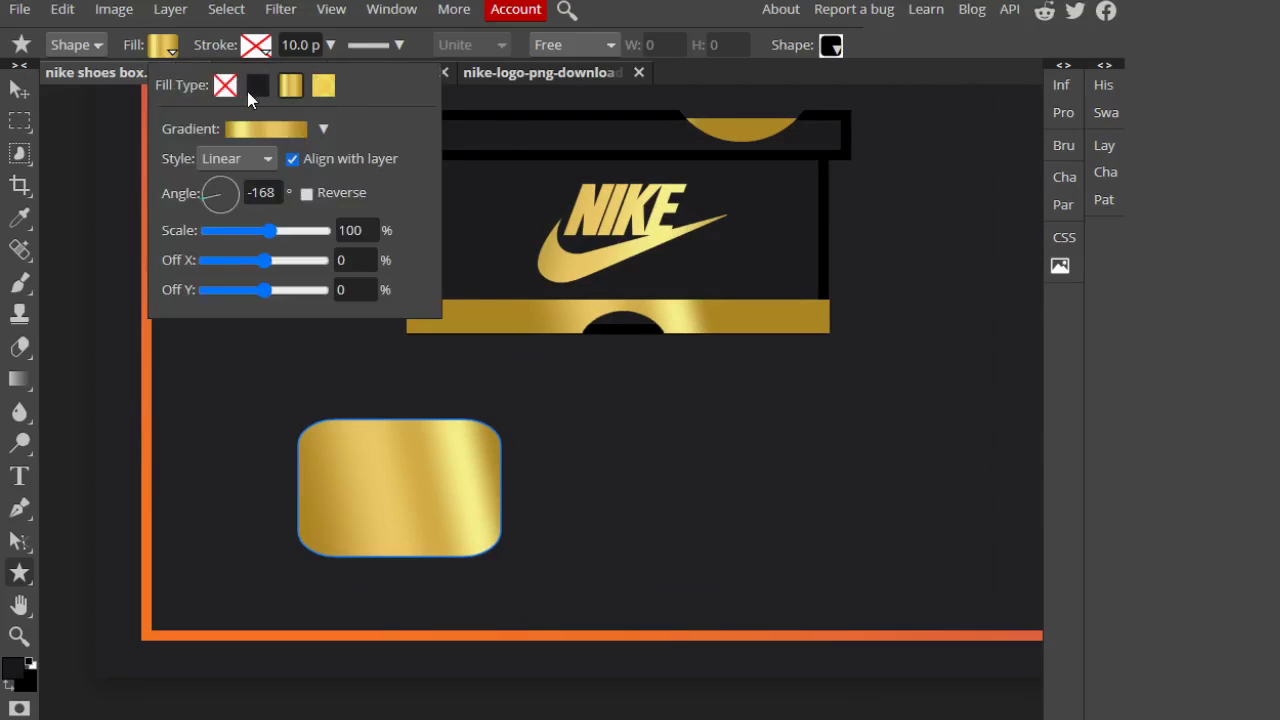
pyautogui.click(257, 85)
pyautogui.click(357, 157)
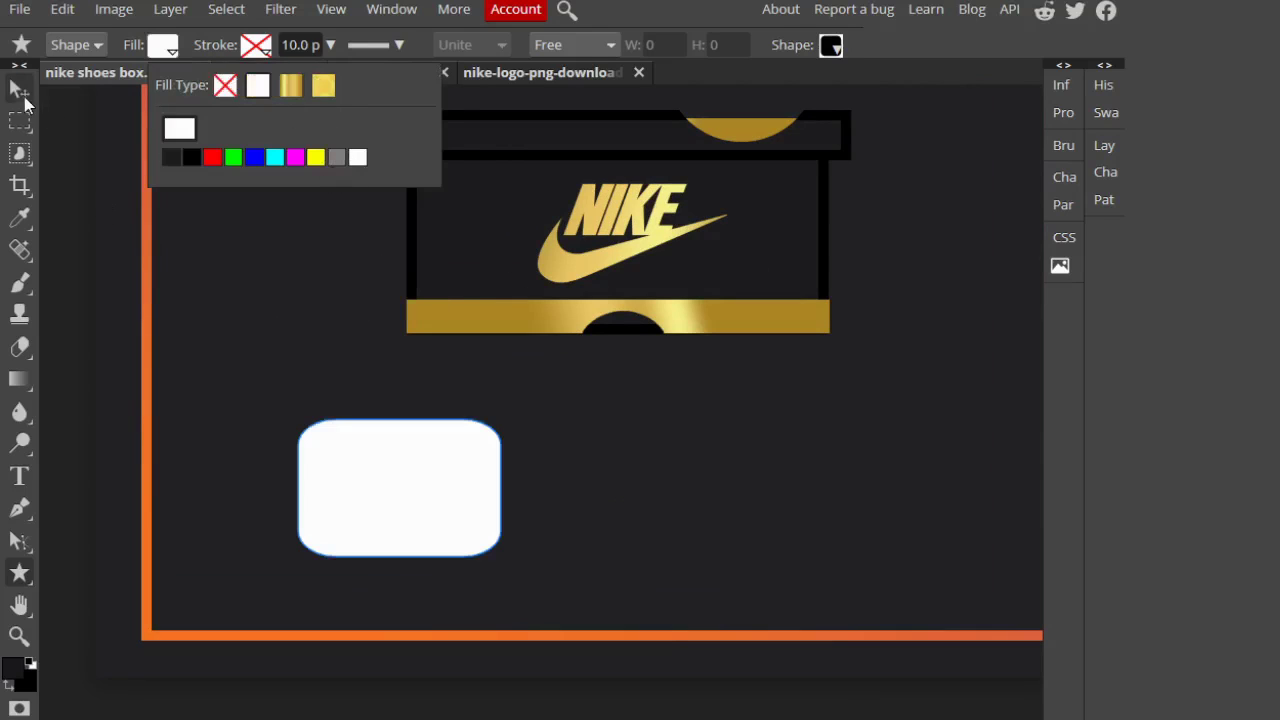
pyautogui.click(20, 90)
# Step: Bring the QR code from pngwing.psd into nike shoes box.psd, placing it over the white rounded rectangle
pyautogui.scroll(3, 291, 425)
pyautogui.click(390, 74)
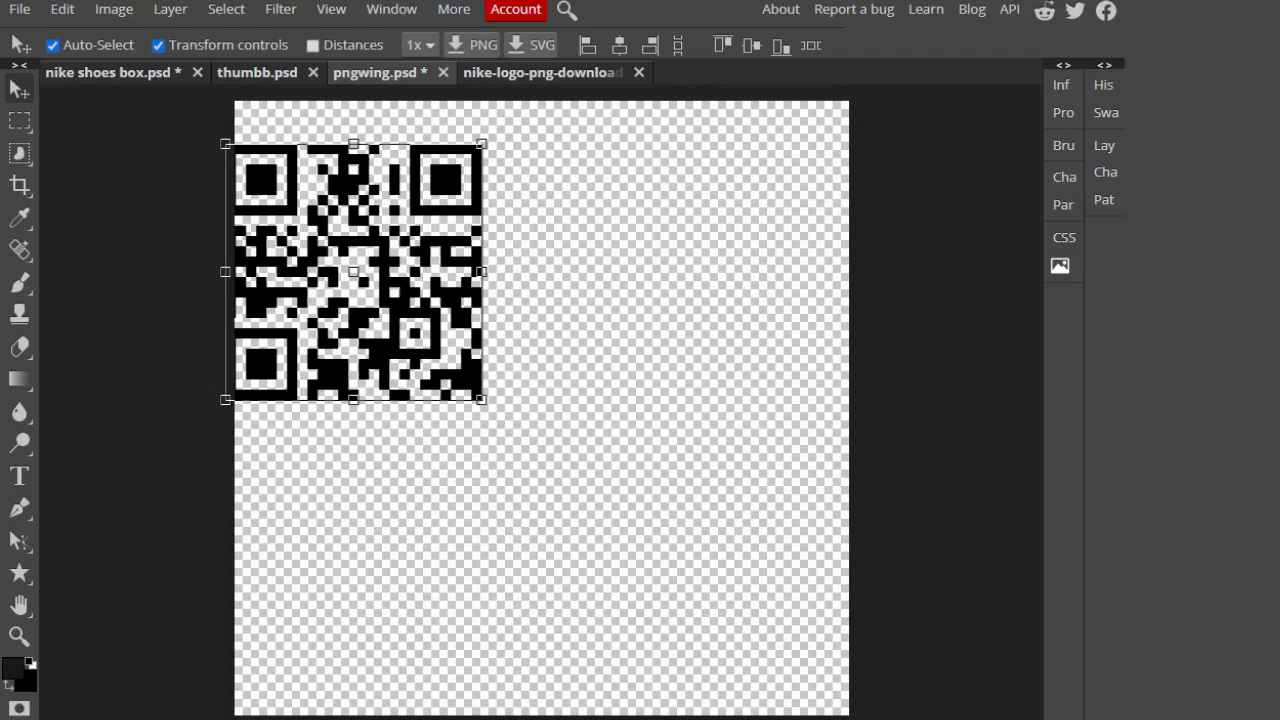
pyautogui.moveTo(455, 213); pyautogui.dragTo(308, 240)
pyautogui.moveTo(248, 293); pyautogui.dragTo(579, 551)
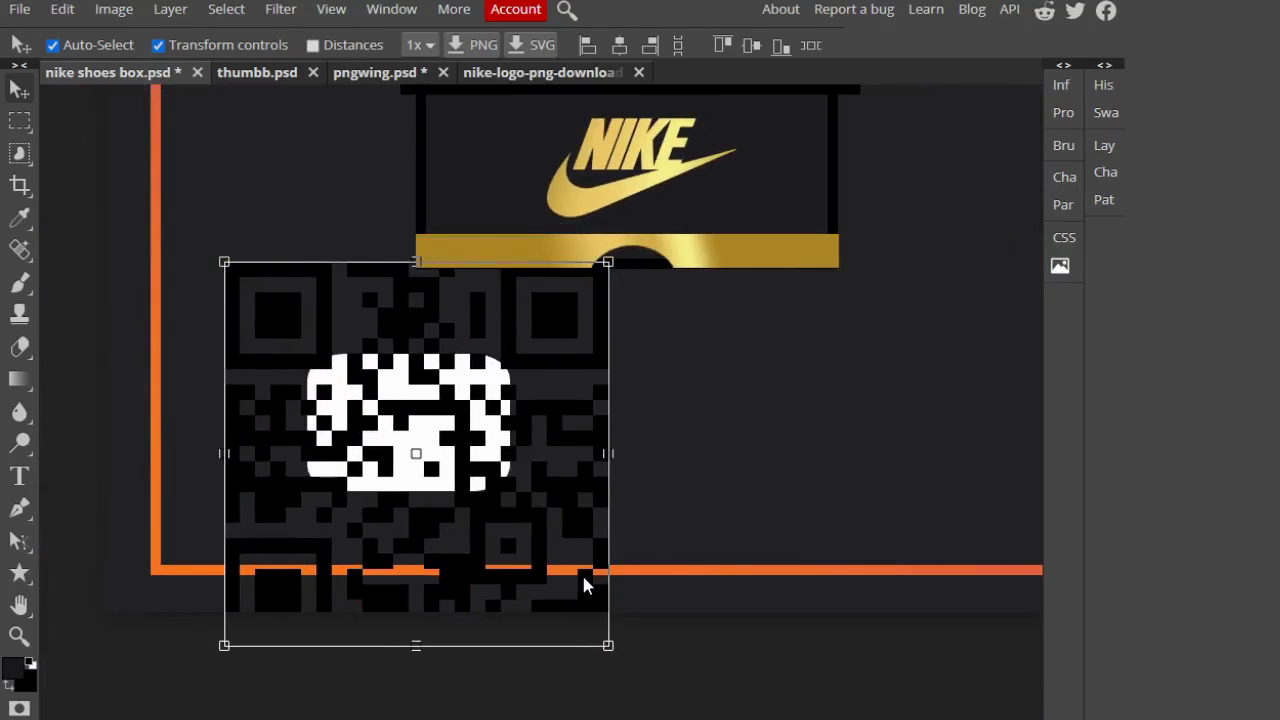
# Step: Scale the QR code down to 12.80% and move it onto the left half of the white rounded rectangle
pyautogui.moveTo(236, 438); pyautogui.dragTo(276, 458)
pyautogui.hotkey('shift', 'Right')
pyautogui.hotkey('shift', 'Right')
pyautogui.hotkey('shift', 'Down')
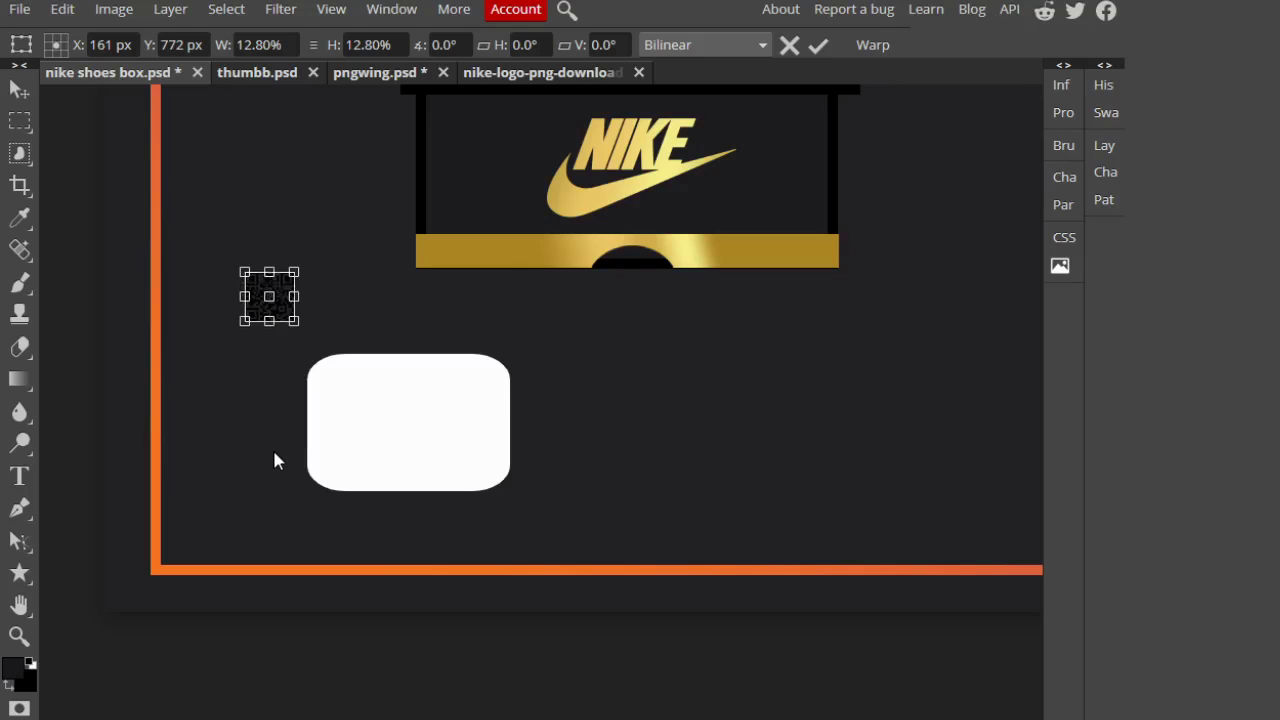
pyautogui.hotkey('shift', 'Down')
pyautogui.hotkey('shift', 'Down')
pyautogui.hotkey('shift', 'Down')
pyautogui.hotkey('shift', 'Down')
pyautogui.hotkey('shift', 'Down')
pyautogui.hotkey('shift', 'Down')
pyautogui.hotkey('shift', 'Down')
pyautogui.hotkey('shift', 'Down')
pyautogui.hotkey('shift', 'Down')
pyautogui.hotkey('shift', 'Down')
pyautogui.hotkey('shift', 'Down')
pyautogui.hotkey('shift', 'Down')
pyautogui.hotkey('shift', 'Down')
pyautogui.hotkey('shift', 'Down')
pyautogui.hotkey('shift', 'Down')
pyautogui.hotkey('shift', 'Down')
pyautogui.hotkey('shift', 'Down')
pyautogui.hotkey('shift', 'Down')
pyautogui.hotkey('shift', 'Down')
pyautogui.hotkey('shift', 'Down')
pyautogui.hotkey('shift', 'Right')
pyautogui.hotkey('shift', 'Right')
pyautogui.hotkey('shift', 'Right')
pyautogui.hotkey('shift', 'Right')
pyautogui.hotkey('shift', 'Right')
pyautogui.hotkey('shift', 'Right')
pyautogui.hotkey('shift', 'Right')
pyautogui.hotkey('shift', 'Right')
pyautogui.hotkey('shift', 'Right')
pyautogui.hotkey('shift', 'Right')
pyautogui.hotkey('shift', 'Right')
pyautogui.hotkey('shift', 'Right')
pyautogui.hotkey('shift', 'Right')
pyautogui.hotkey('shift', 'Right')
pyautogui.hotkey('shift', 'Right')
pyautogui.hotkey('shift', 'Right')
pyautogui.hotkey('shift', 'Right')
pyautogui.hotkey('shift', 'Right')
pyautogui.hotkey('shift', 'Right')
pyautogui.hotkey('shift', 'Right')
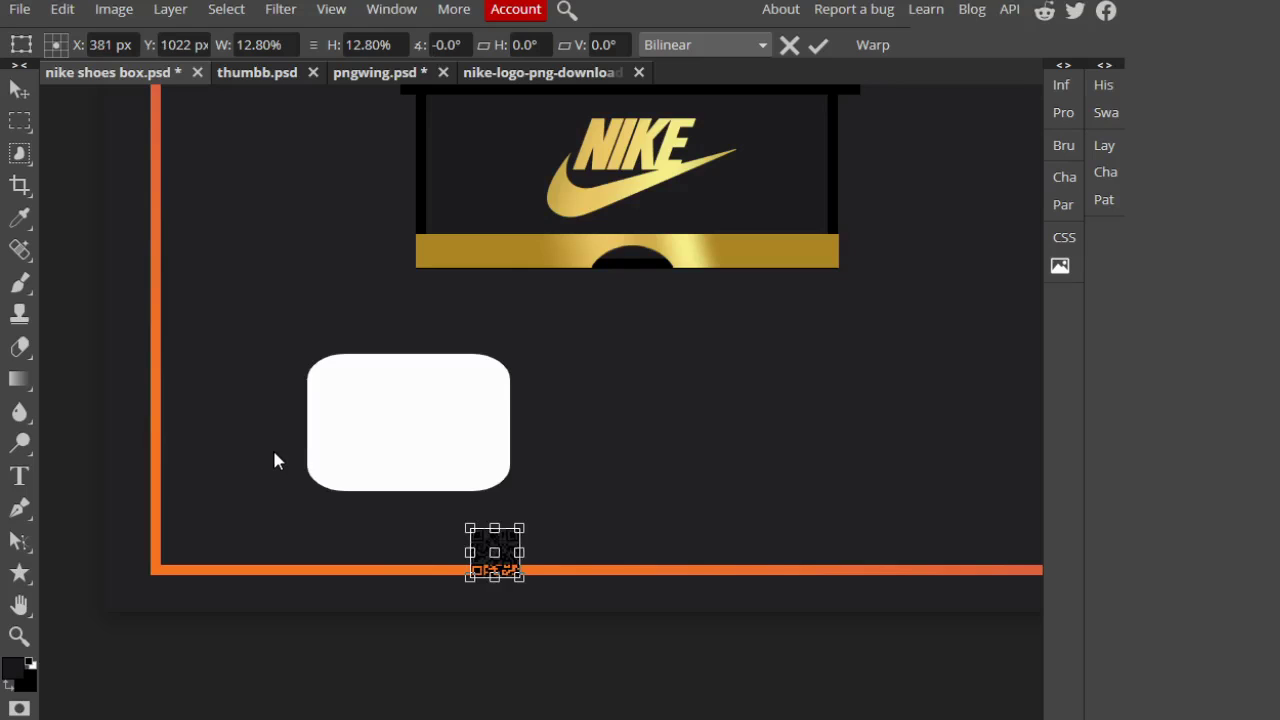
pyautogui.hotkey('shift', 'Up')
pyautogui.hotkey('shift', 'Up')
pyautogui.hotkey('shift', 'Up')
pyautogui.hotkey('shift', 'Up')
pyautogui.hotkey('shift', 'Up')
pyautogui.hotkey('shift', 'Up')
pyautogui.hotkey('shift', 'Up')
pyautogui.hotkey('shift', 'Up')
pyautogui.hotkey('shift', 'Up')
pyautogui.hotkey('shift', 'Up')
pyautogui.hotkey('shift', 'Up')
pyautogui.hotkey('shift', 'Left')
pyautogui.hotkey('shift', 'Left')
pyautogui.hotkey('shift', 'Left')
pyautogui.hotkey('shift', 'Left')
pyautogui.hotkey('shift', 'Left')
pyautogui.hotkey('shift', 'Left')
pyautogui.hotkey('shift', 'Left')
pyautogui.hotkey('shift', 'Left')
pyautogui.hotkey('shift', 'Left')
pyautogui.hotkey('shift', 'Left')
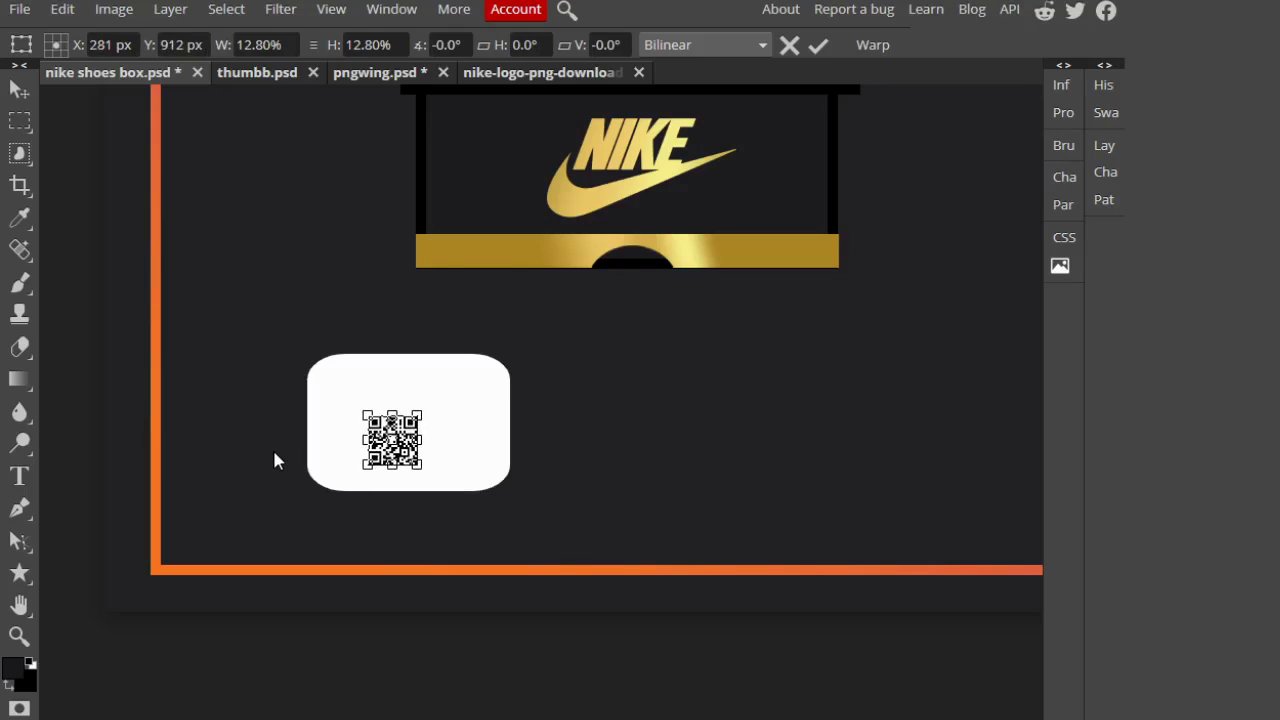
pyautogui.hotkey('shift', 'Up')
pyautogui.hotkey('shift', 'Up')
pyautogui.hotkey('shift', 'Up')
pyautogui.hotkey('shift', 'Up')
pyautogui.hotkey('shift', 'Left')
pyautogui.hotkey('shift', 'Left')
pyautogui.hotkey('shift', 'Left')
pyautogui.hotkey('shift', 'Left')
pyautogui.hotkey('shift', 'Left')
pyautogui.hotkey('shift', 'Right')
pyautogui.hotkey('shift', 'Down')
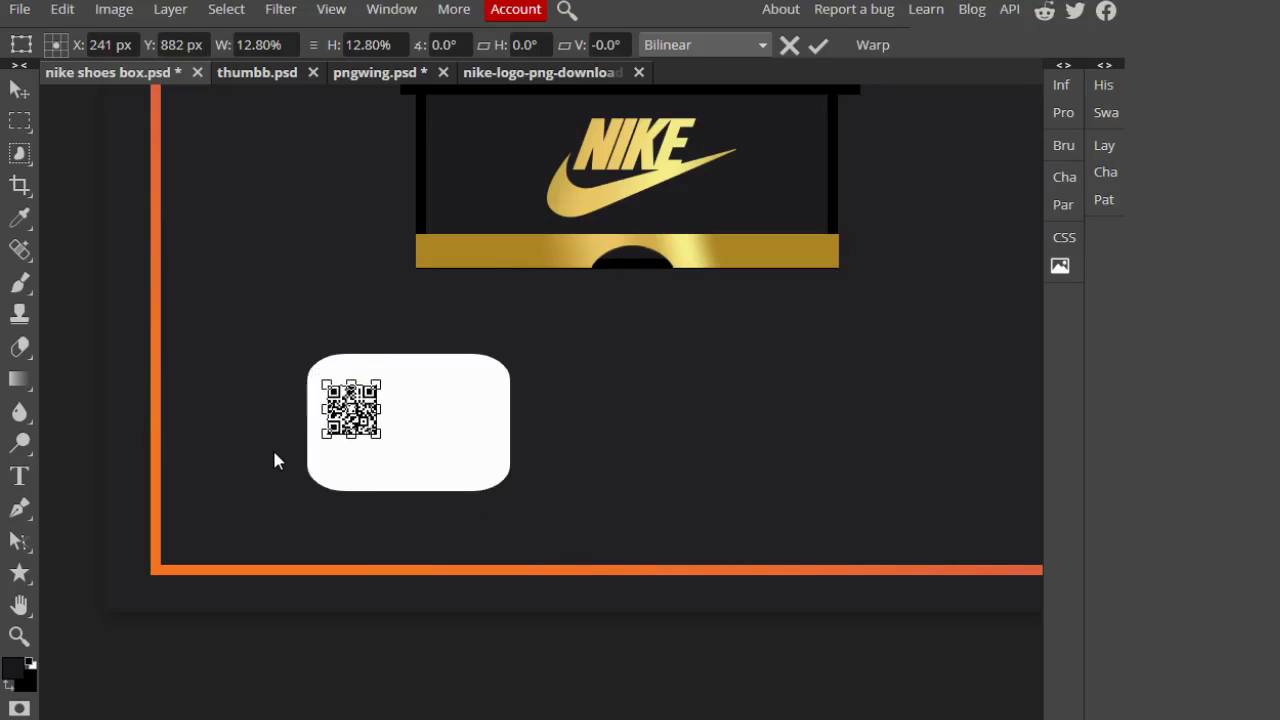
# Step: Enlarge the QR code to 20.80% and fit it inside the left half of the white rounded rectangle
pyautogui.scroll(3, 350, 456)
pyautogui.moveTo(413, 427); pyautogui.dragTo(471, 487)
pyautogui.moveTo(357, 468); pyautogui.dragTo(342, 470)
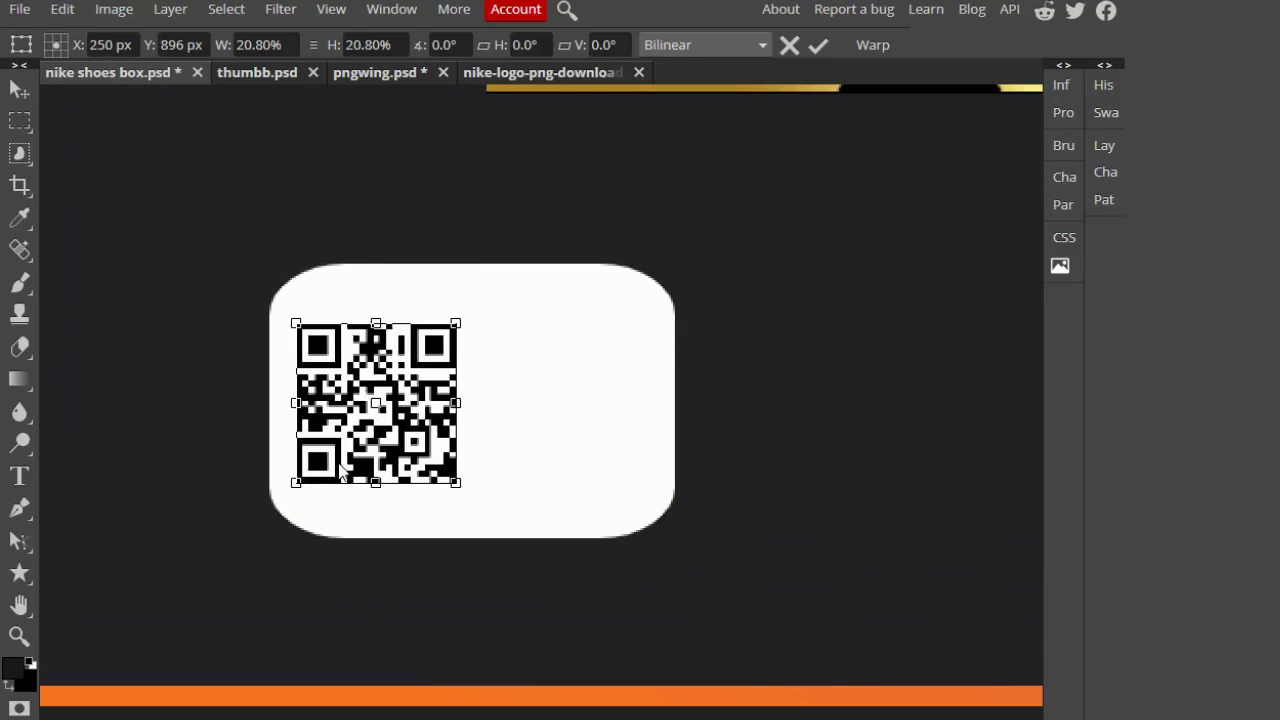
pyautogui.click(818, 44)
# Step: Draw a long thin rectangle right of the QR code, level with its upper edge, and fill it with dark grey
pyautogui.scroll(1, 597, 402)
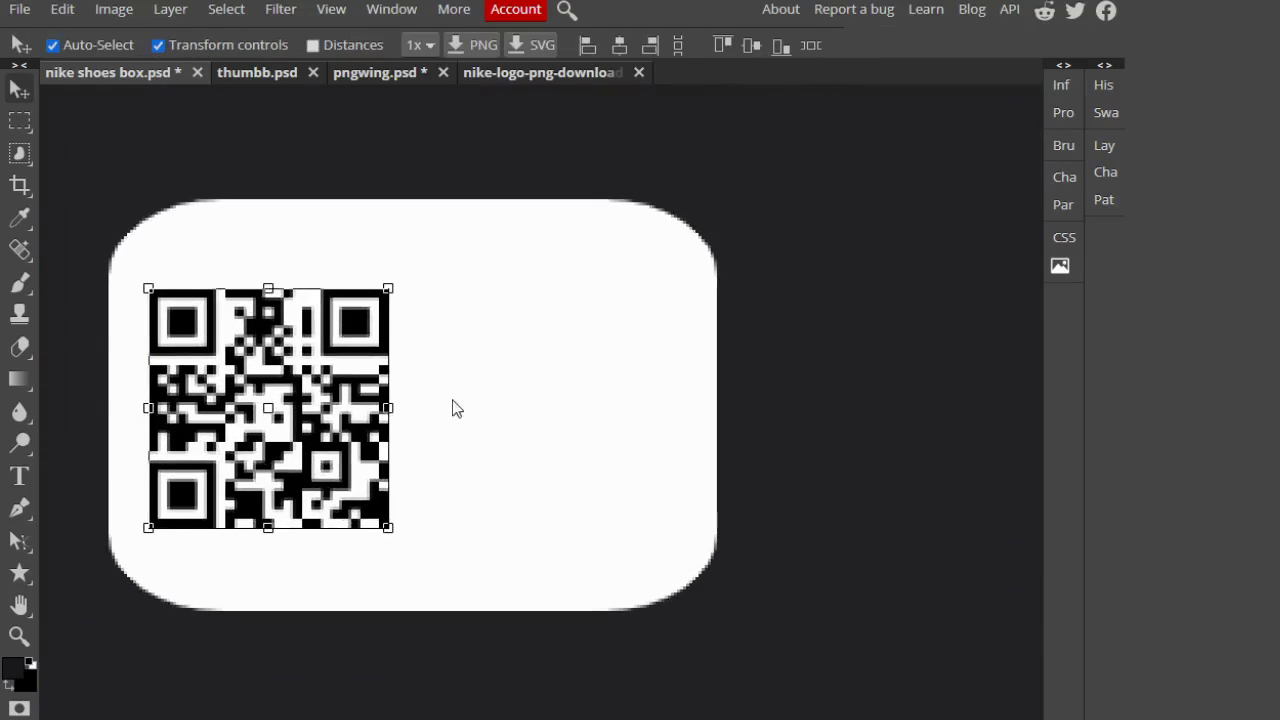
pyautogui.click(19, 573)
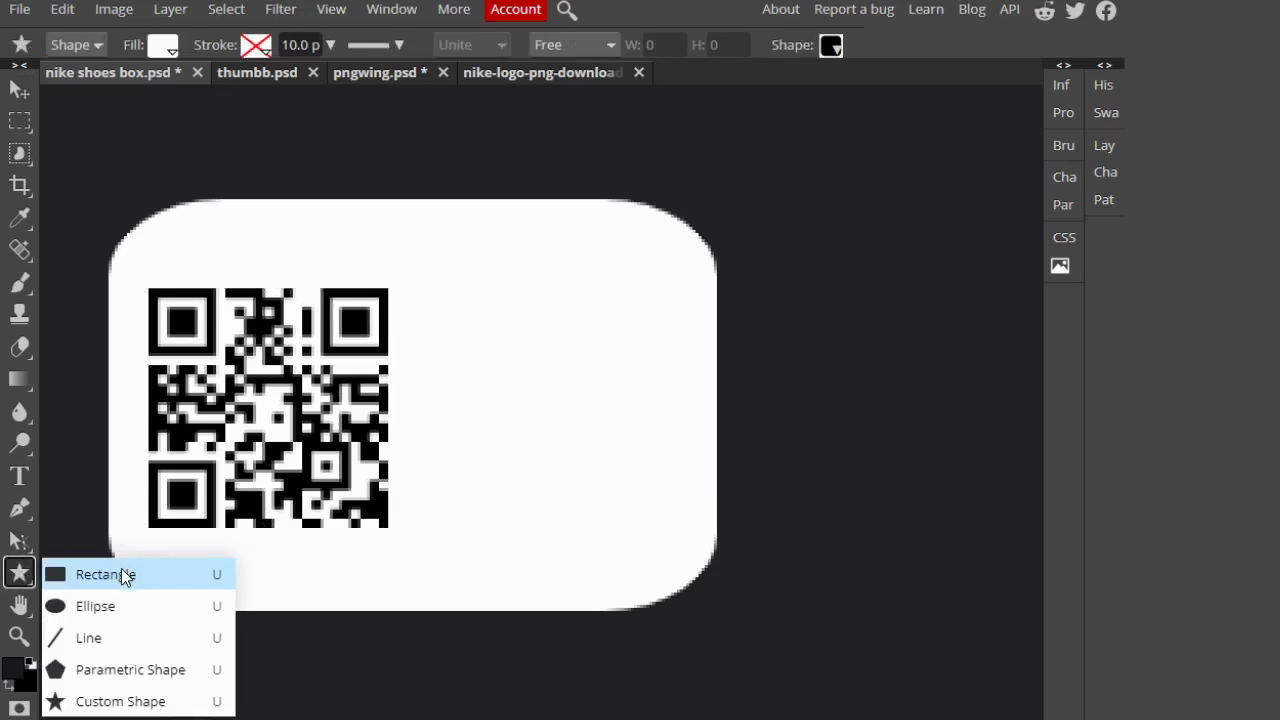
pyautogui.click(120, 567)
pyautogui.moveTo(417, 295); pyautogui.dragTo(687, 309)
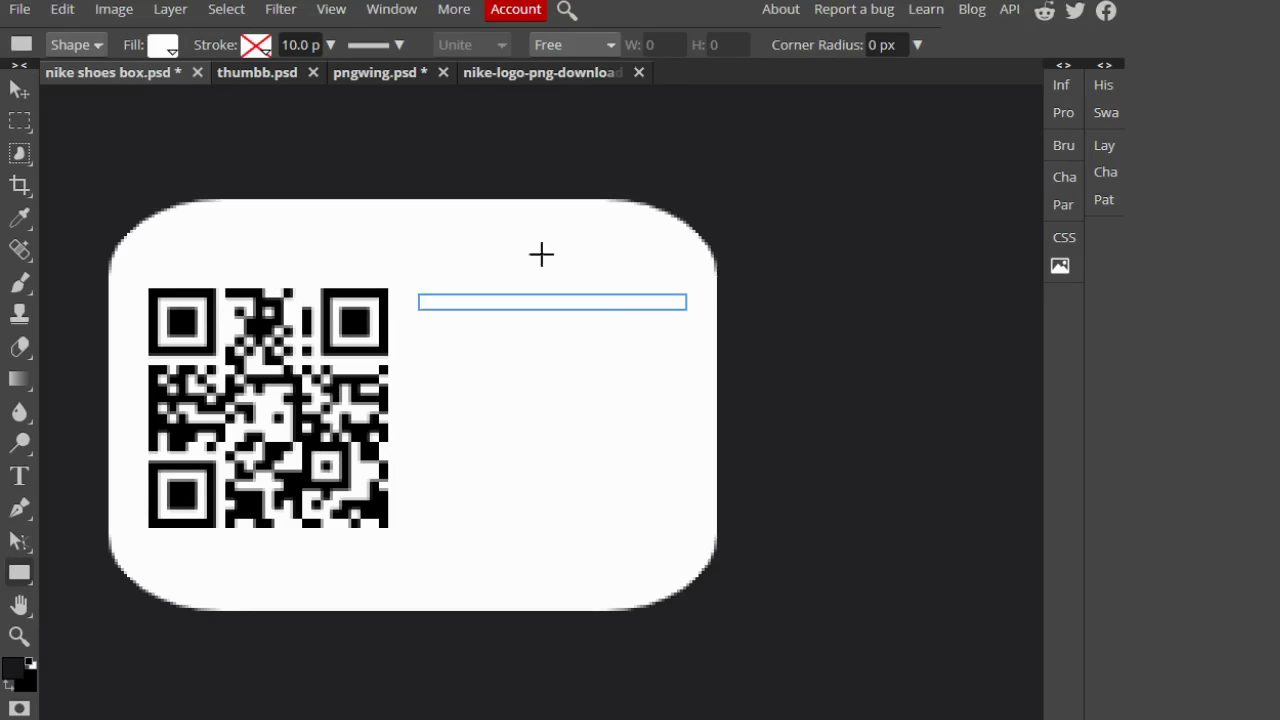
pyautogui.click(163, 46)
pyautogui.click(295, 157)
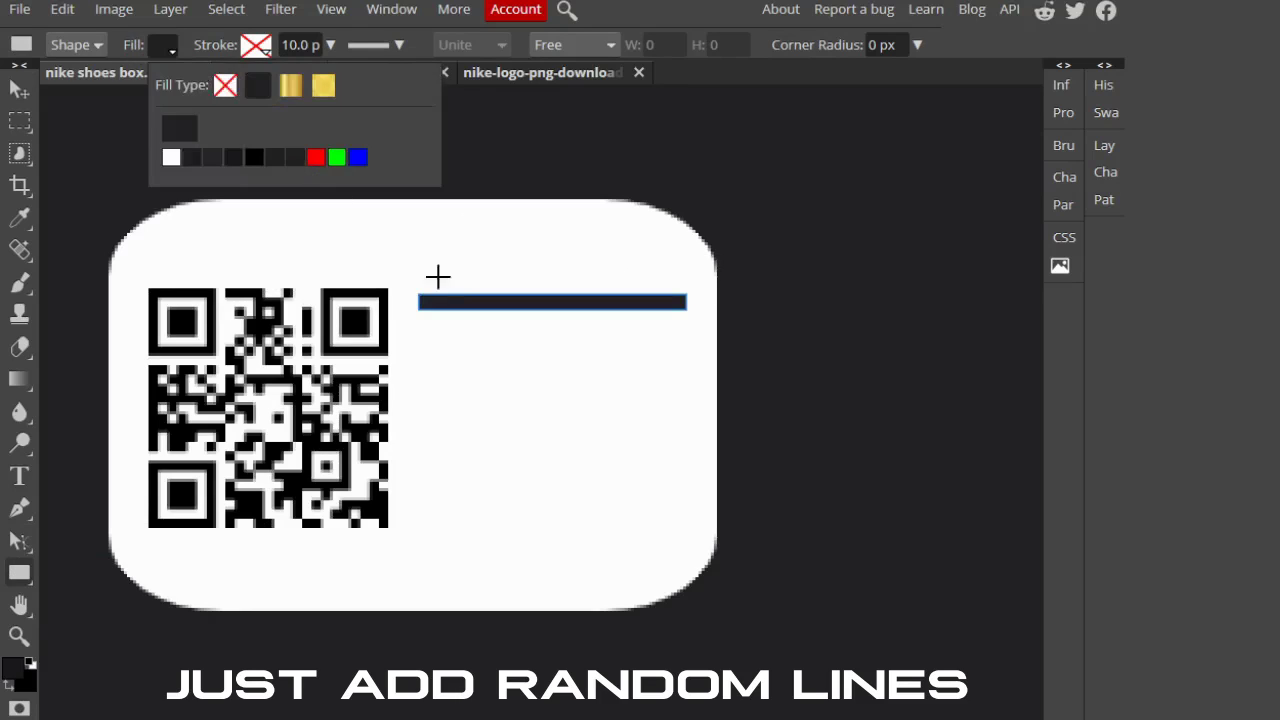
# Step: Draw further dark bars of varied lengths down the label's right half, plus a small dark square near its lower edge
pyautogui.moveTo(420, 323); pyautogui.dragTo(640, 337)
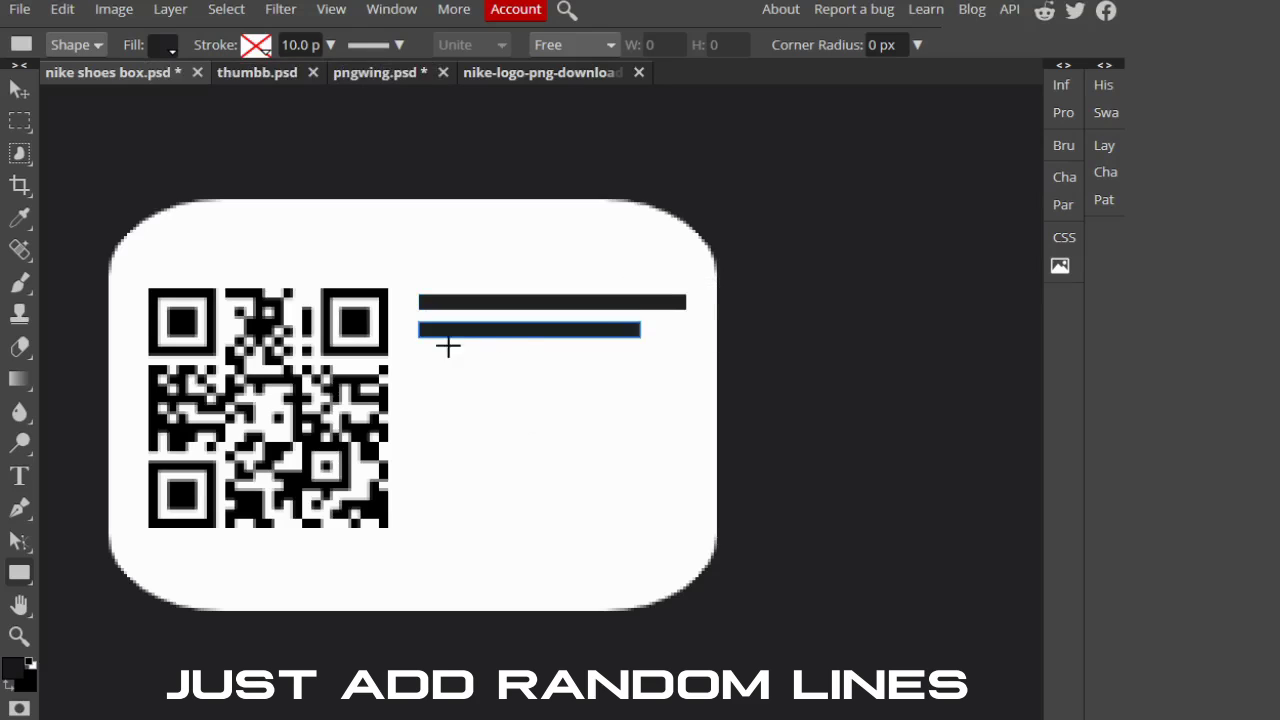
pyautogui.moveTo(422, 351); pyautogui.dragTo(695, 360)
pyautogui.moveTo(422, 381); pyautogui.dragTo(533, 396)
pyautogui.moveTo(579, 384); pyautogui.dragTo(701, 395)
pyautogui.moveTo(433, 446); pyautogui.dragTo(686, 451)
pyautogui.moveTo(431, 465); pyautogui.dragTo(622, 546)
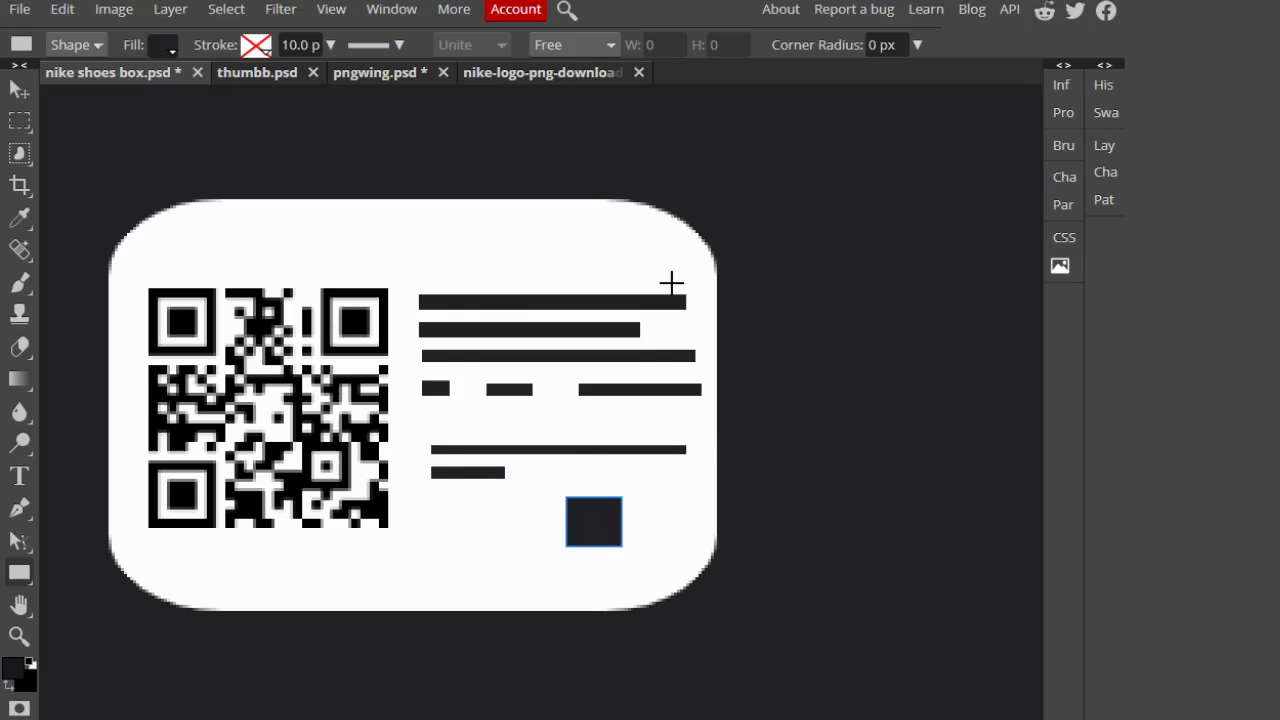
# Step: Rotate the small dark square by -53° and draw two short dark bars to its left
pyautogui.press('v')
pyautogui.moveTo(614, 487); pyautogui.dragTo(589, 477)
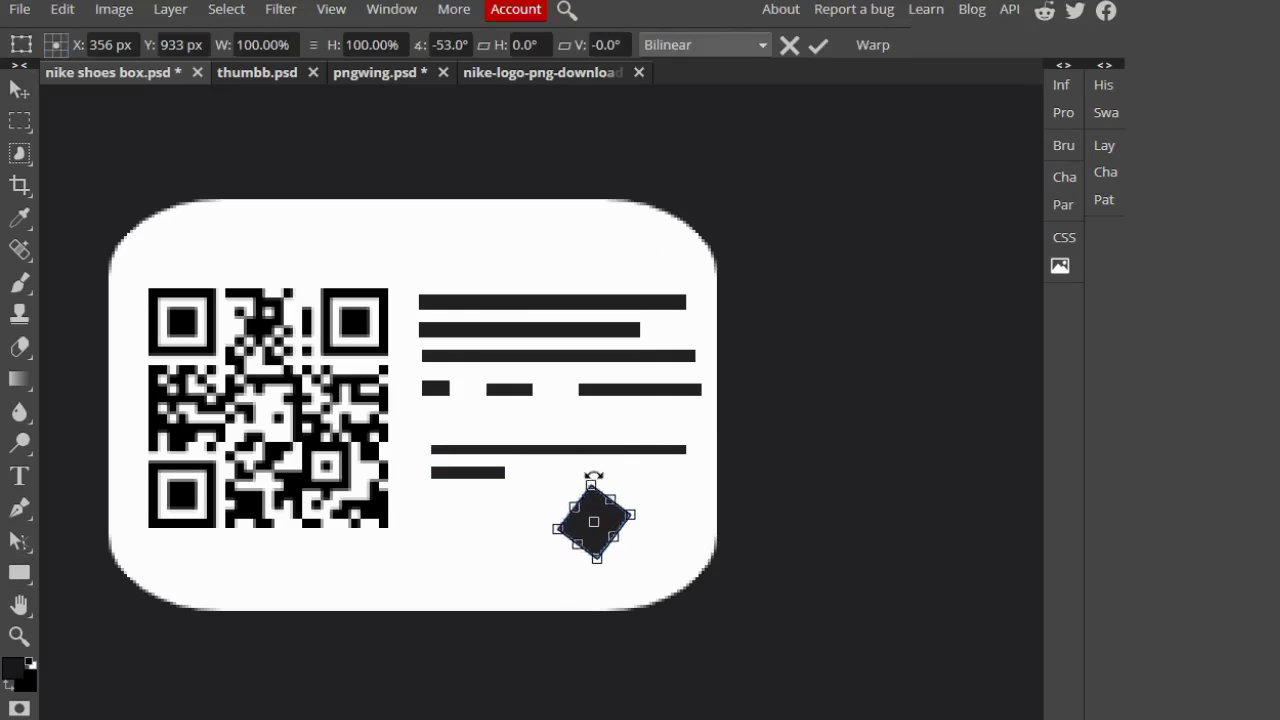
pyautogui.press('Return')
pyautogui.click(19, 572)
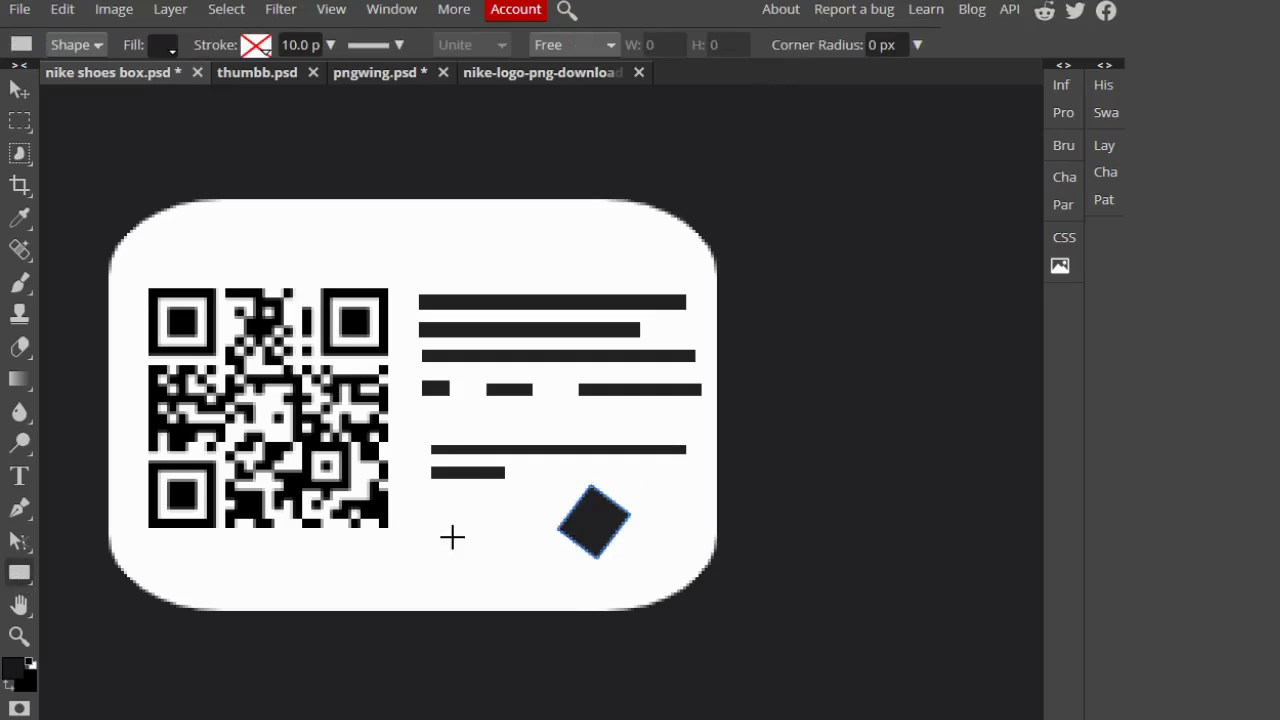
pyautogui.moveTo(444, 535); pyautogui.dragTo(523, 557)
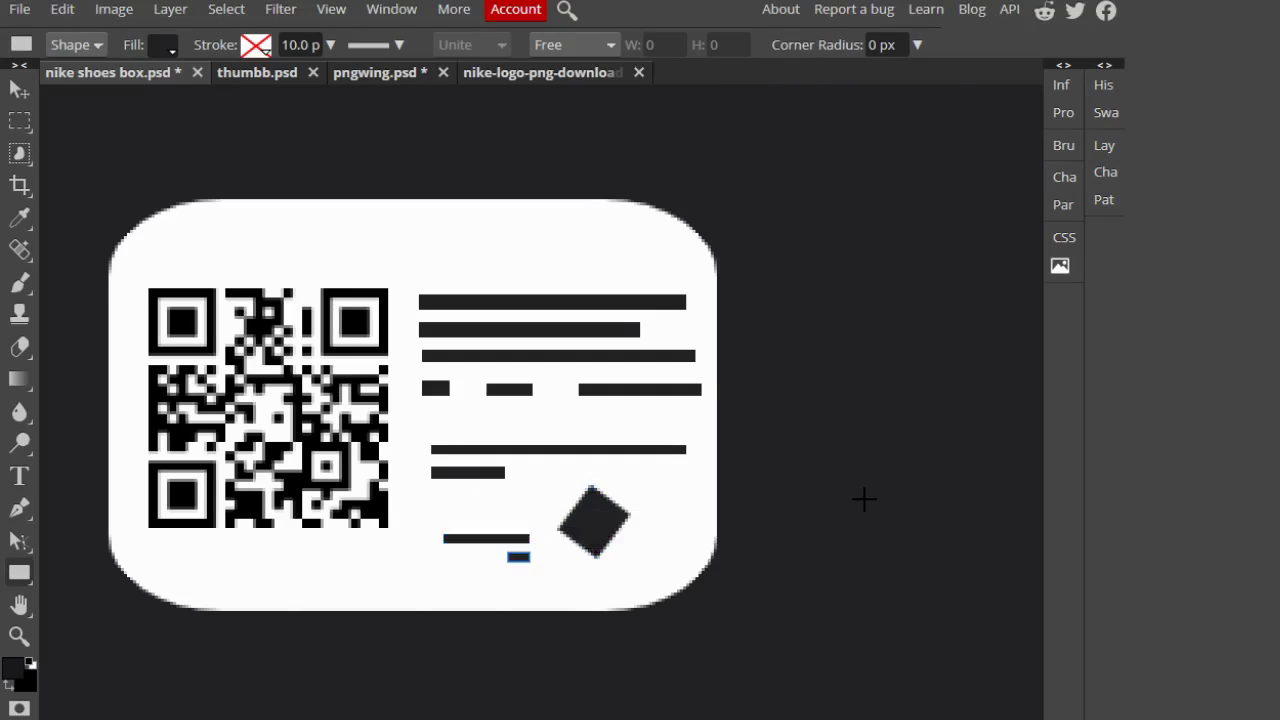
# Step: Try to merge the label's shape and QR code layers together with the Shape 13 layer
pyautogui.scroll(-3, 870, 495)
pyautogui.scroll(-1, 908, 483)
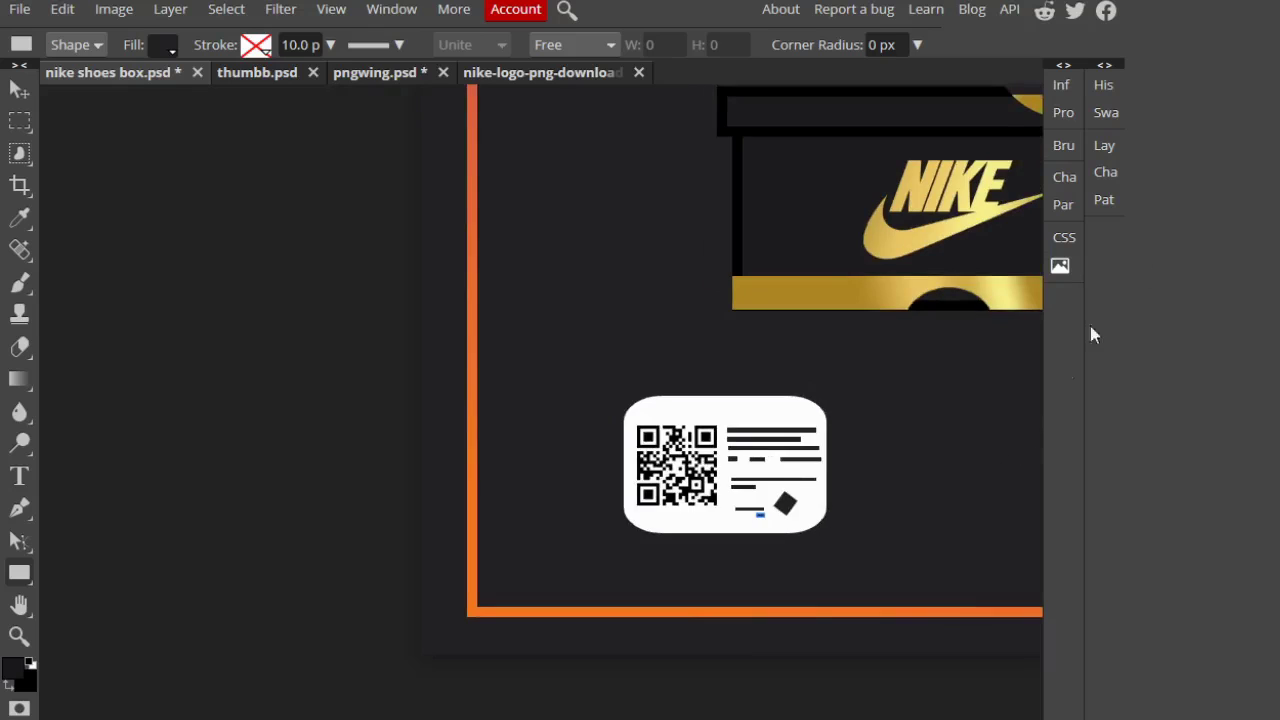
pyautogui.click(1102, 154)
pyautogui.scroll(-1, 1036, 483)
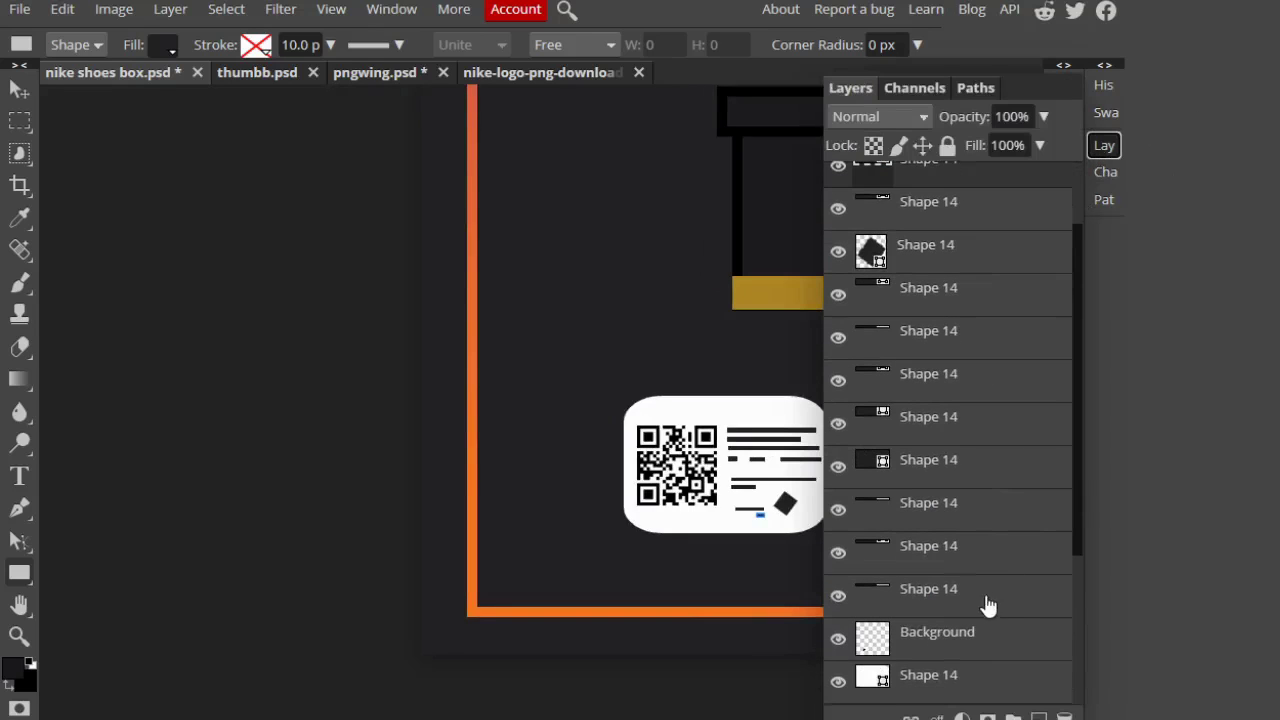
pyautogui.click(977, 640)
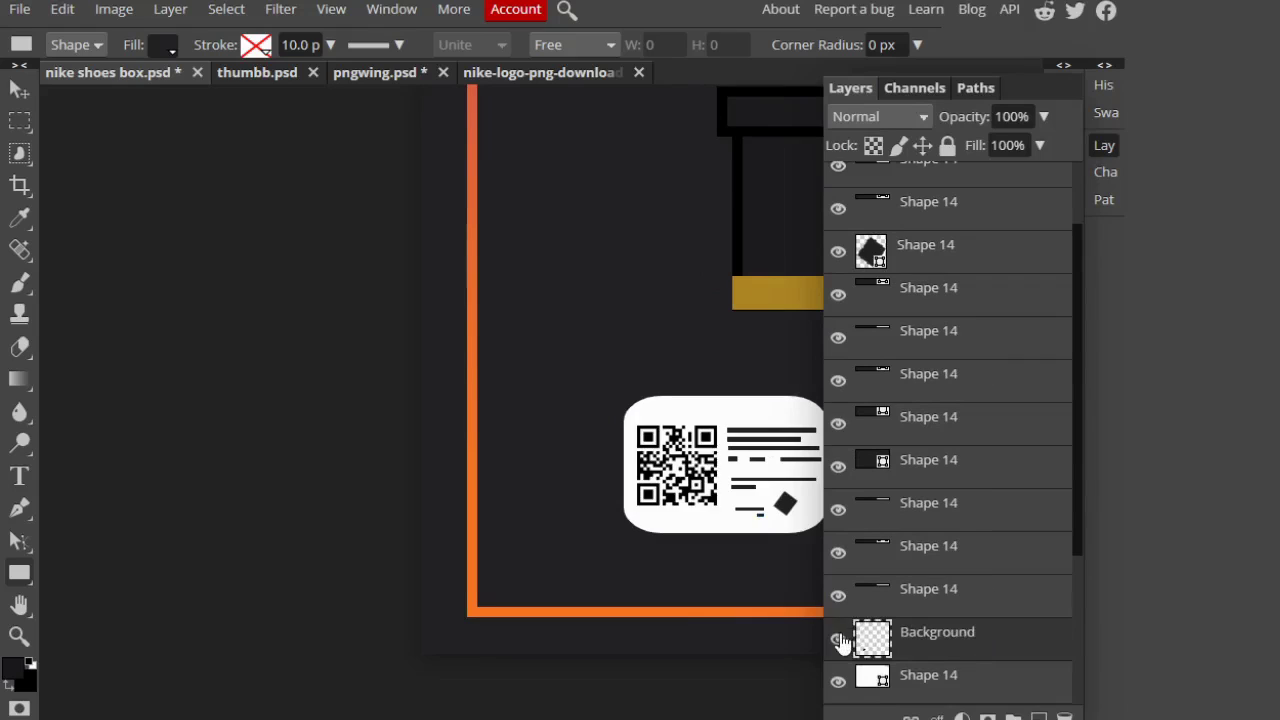
pyautogui.click(945, 683)
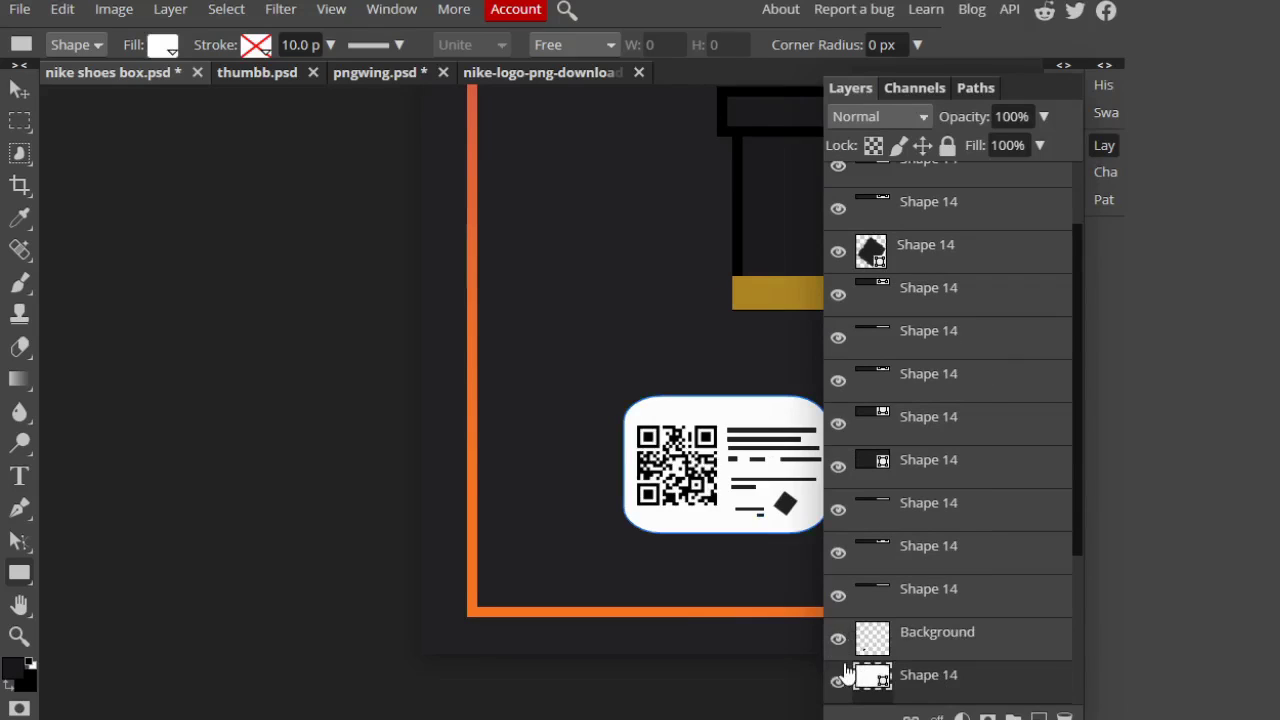
pyautogui.scroll(5, 1010, 490)
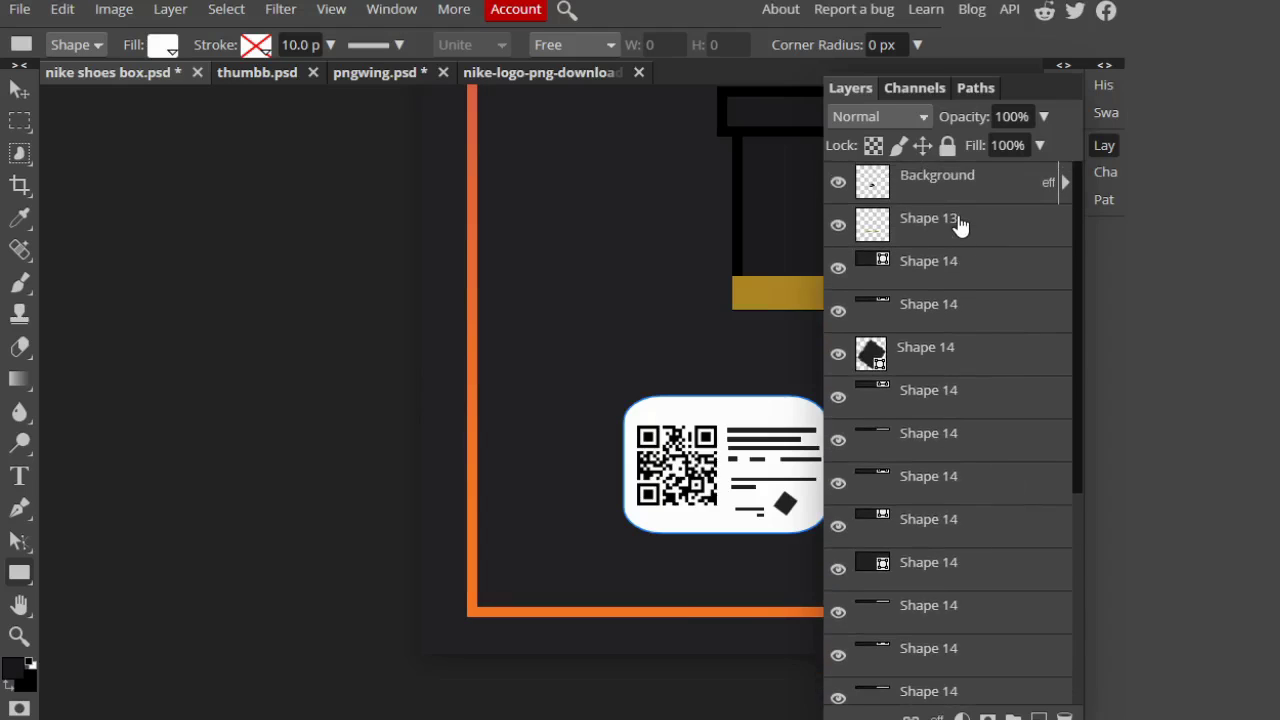
pyautogui.click(958, 226)
pyautogui.rightClick(958, 226)
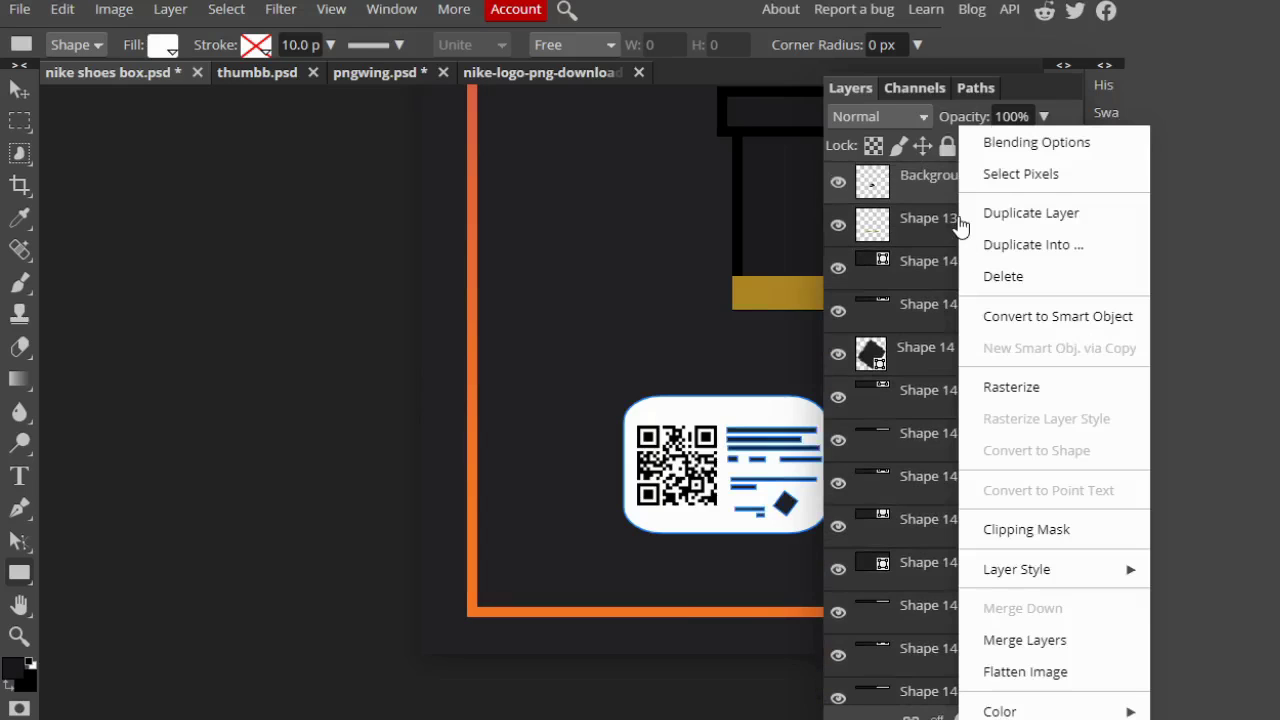
pyautogui.click(1055, 640)
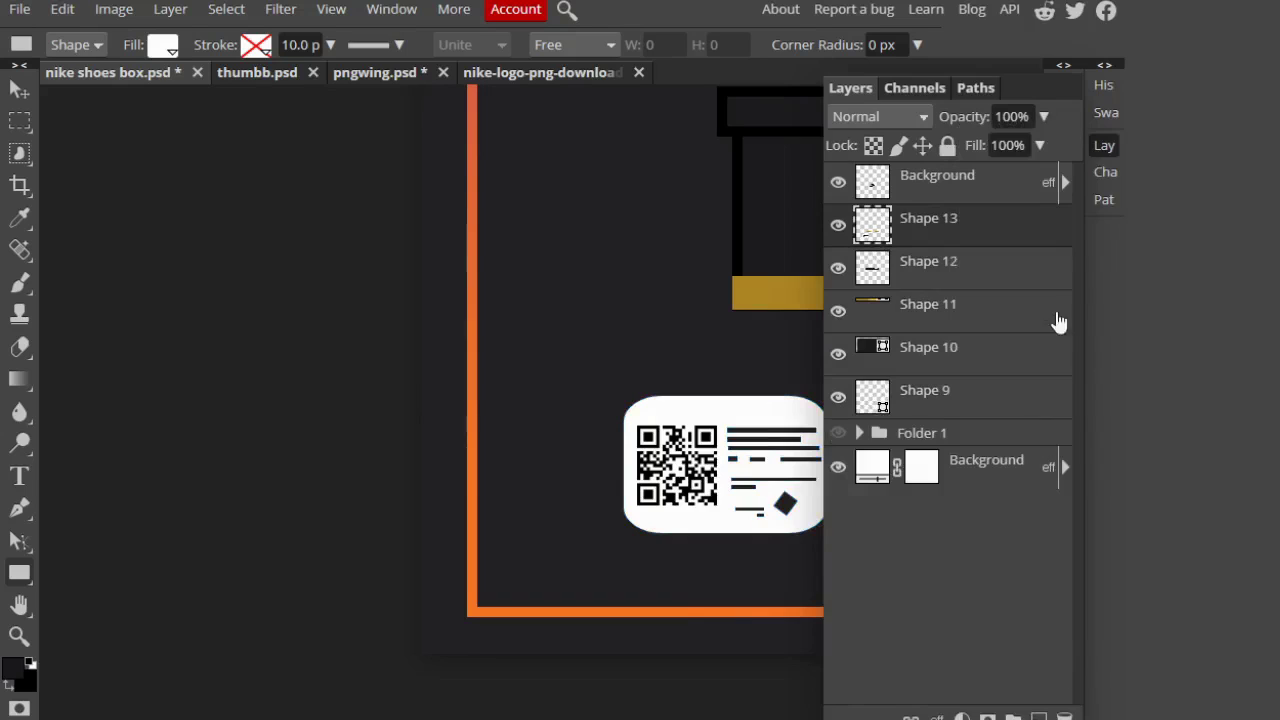
# Step: Try moving the merged label and undo back to the separate label layers
pyautogui.click(1106, 147)
pyautogui.moveTo(920, 386); pyautogui.dragTo(618, 478)
pyautogui.press('v')
pyautogui.moveTo(468, 560); pyautogui.dragTo(512, 546)
pyautogui.hotkey('ctrl', 'z')
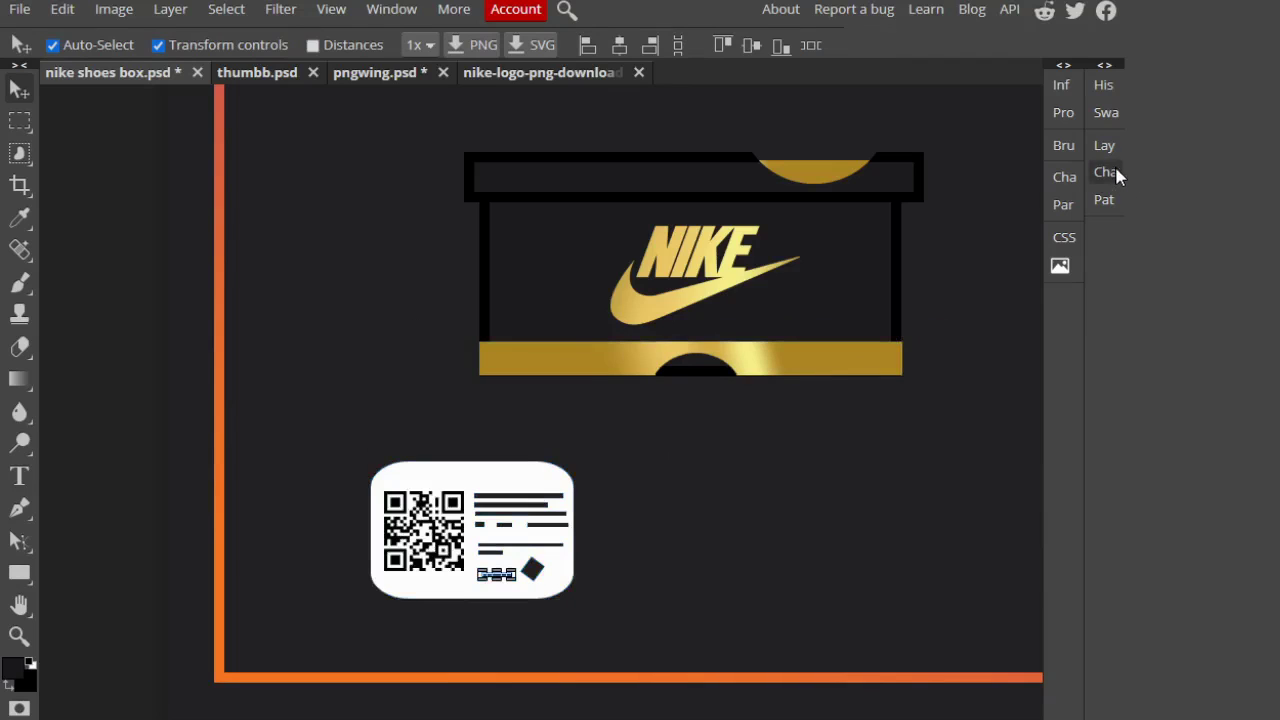
# Step: Merge the label's layers, from the uppermost Shape 14 down to the white Shape 14, leaving out Shape 13
pyautogui.scroll(5, 580, 570)
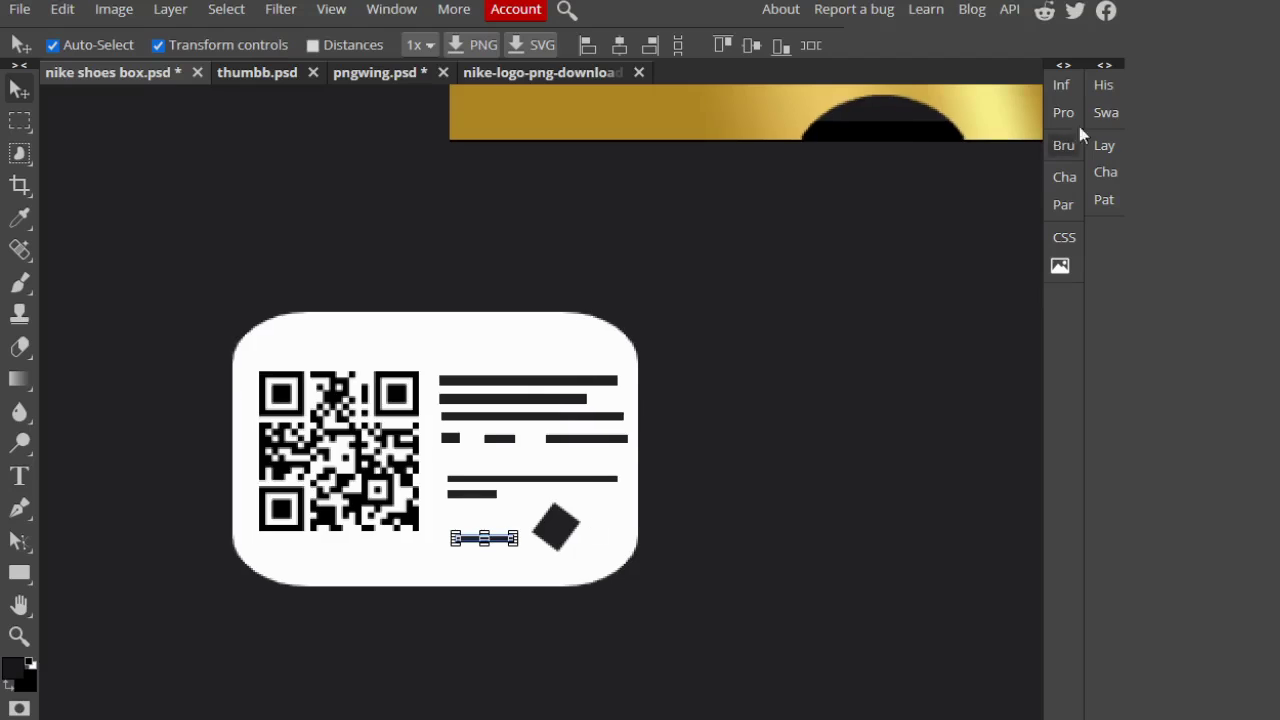
pyautogui.click(1104, 145)
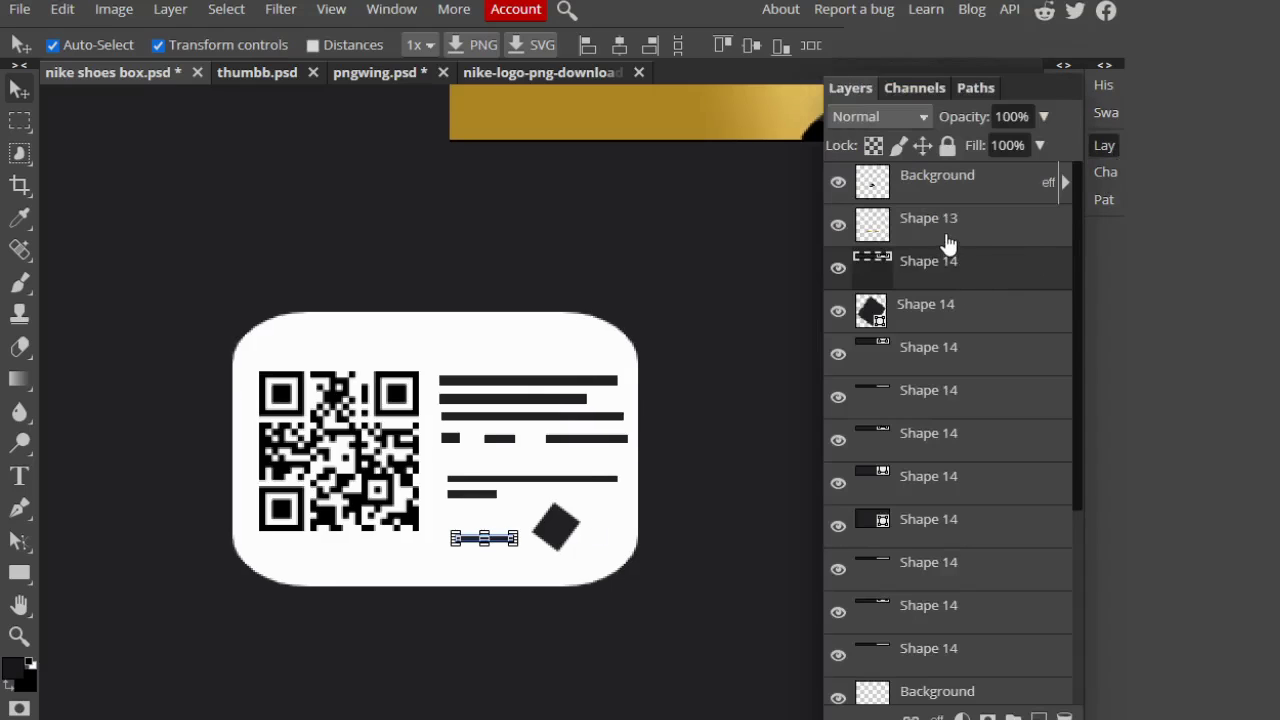
pyautogui.scroll(-2, 960, 350)
pyautogui.scroll(-3, 960, 470)
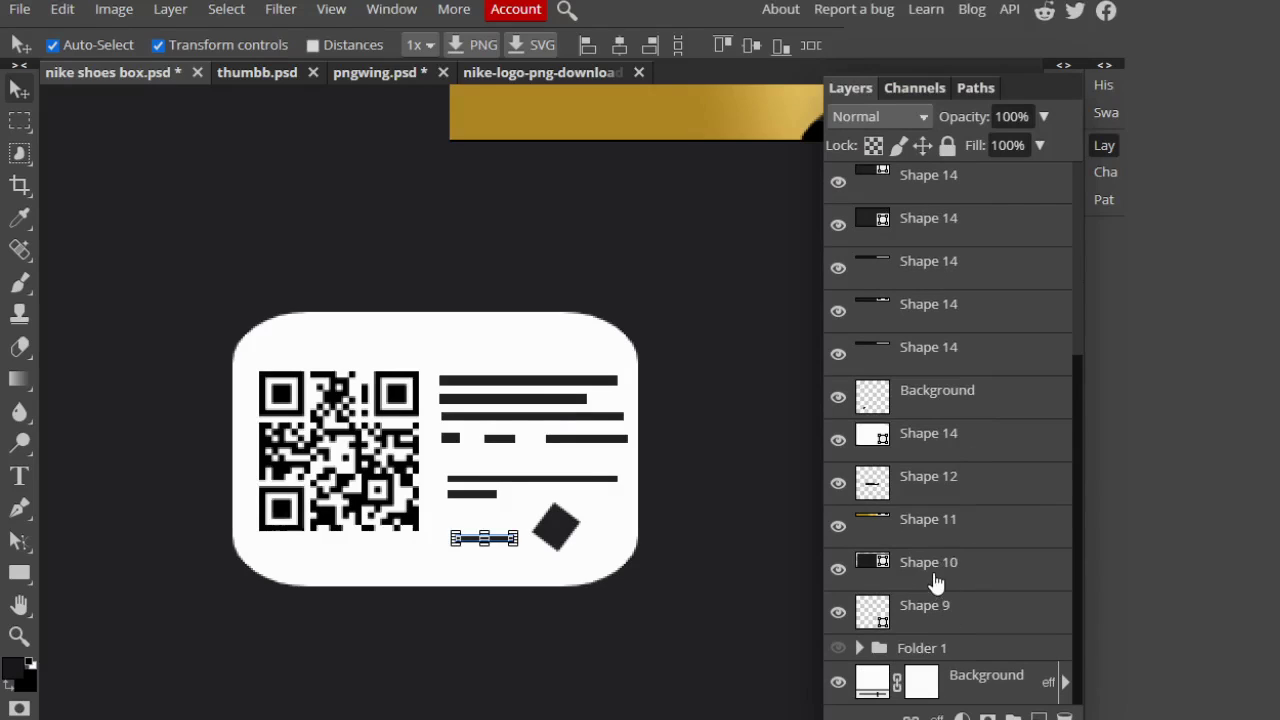
pyautogui.click(945, 438)
pyautogui.rightClick(945, 438)
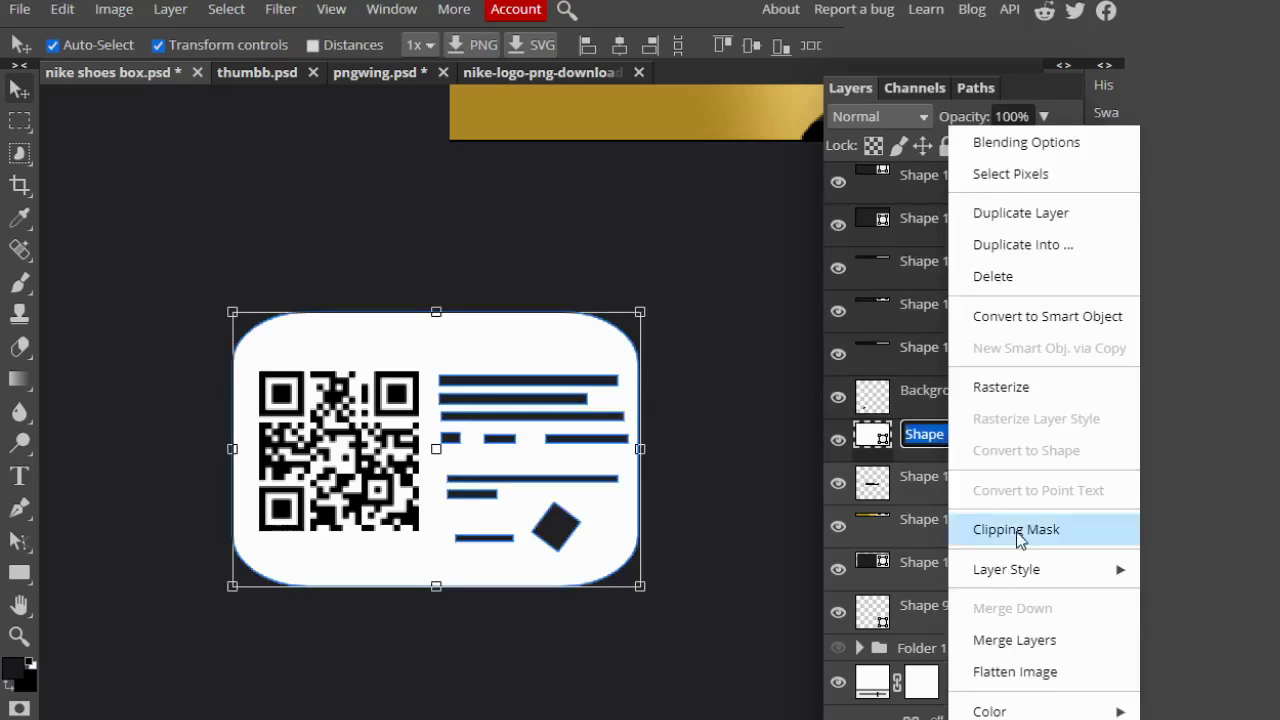
pyautogui.click(1043, 640)
# Step: Move the merged QR code label up onto the front of the shoe box
pyautogui.moveTo(546, 396); pyautogui.dragTo(697, 203)
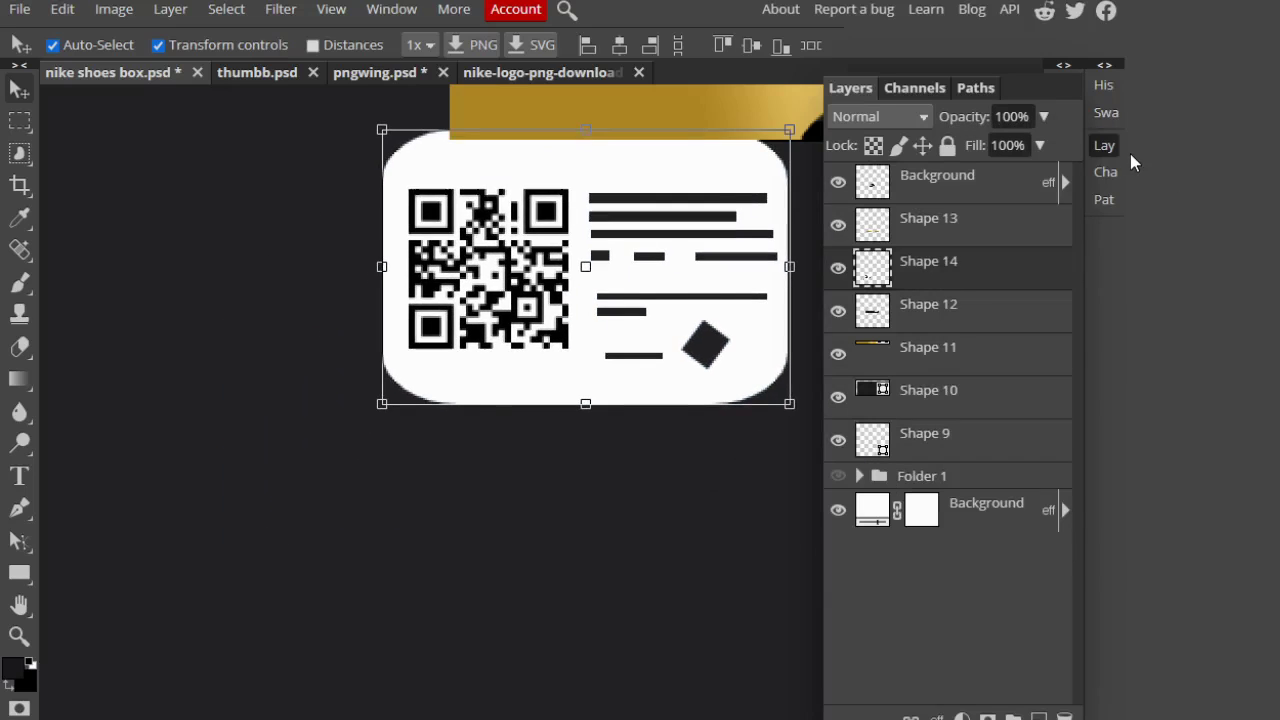
pyautogui.click(1104, 145)
pyautogui.scroll(3, 918, 290)
pyautogui.scroll(-1, 857, 358)
pyautogui.moveTo(706, 558); pyautogui.dragTo(772, 311)
# Step: Scale the label to 36.18% in the box front's lower-left corner and tilt it slightly counterclockwise
pyautogui.scroll(2, 784, 369)
pyautogui.moveTo(853, 575); pyautogui.dragTo(594, 480)
pyautogui.moveTo(563, 380); pyautogui.dragTo(621, 459)
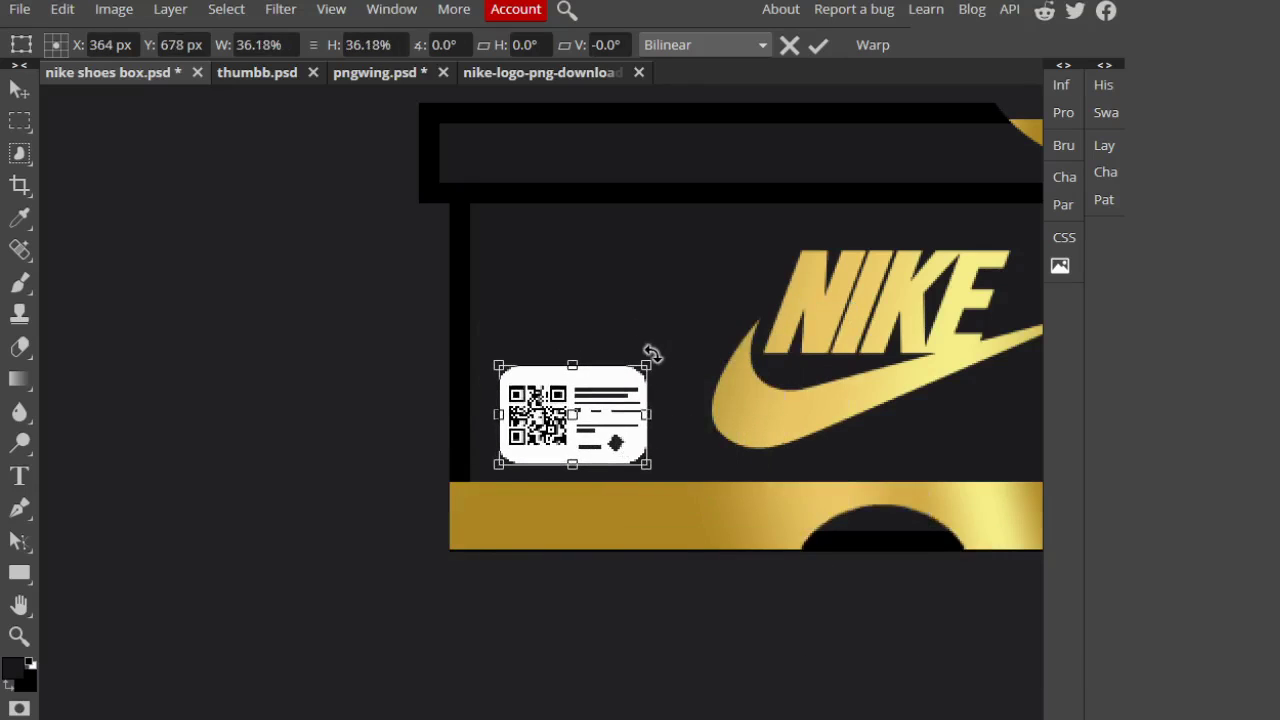
pyautogui.moveTo(651, 353); pyautogui.dragTo(634, 337)
pyautogui.click(818, 46)
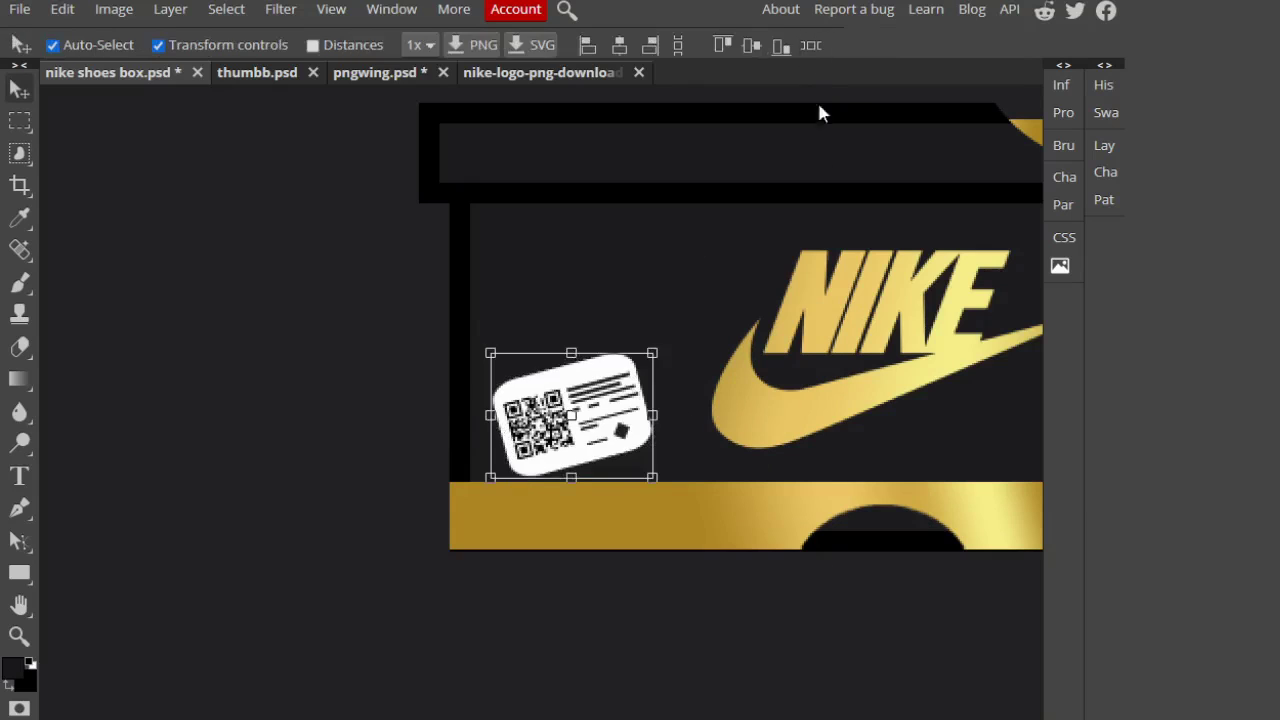
# Step: Choose the Brush tool with the foreground colour set to grey 3a383c
pyautogui.scroll(-5, 845, 475)
pyautogui.scroll(5, 977, 423)
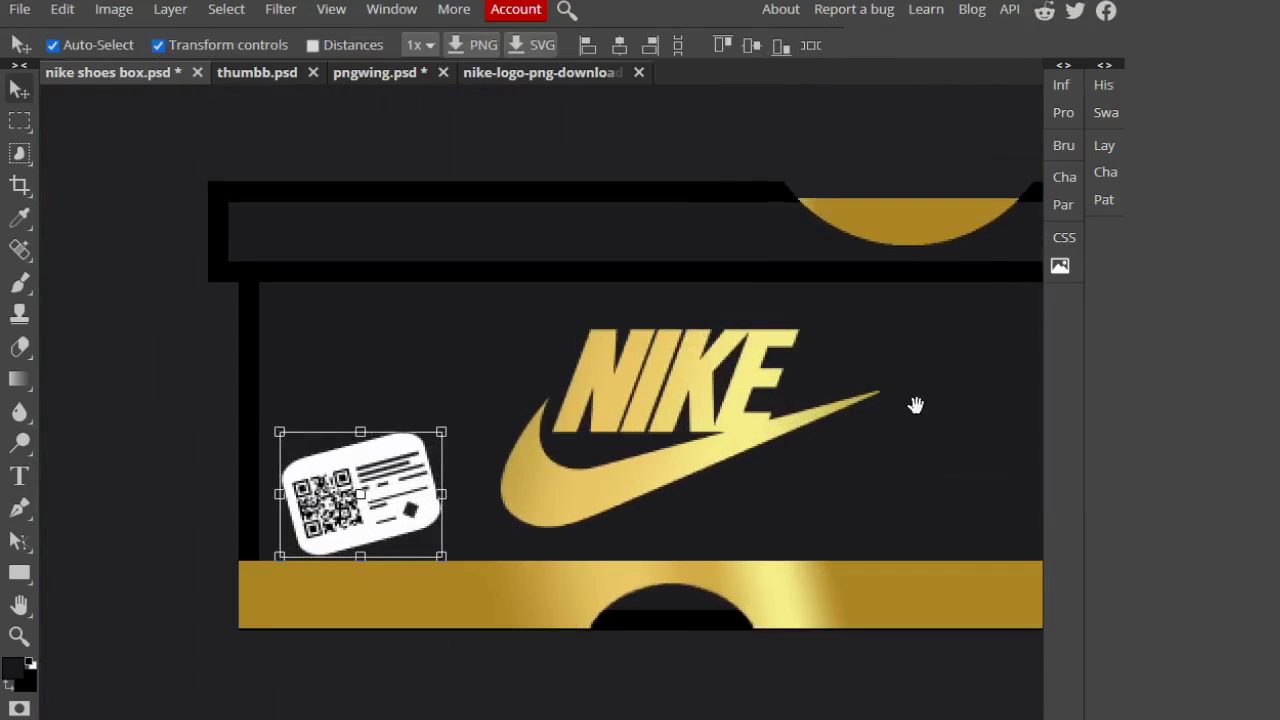
pyautogui.moveTo(934, 406); pyautogui.dragTo(818, 420)
pyautogui.press('b')
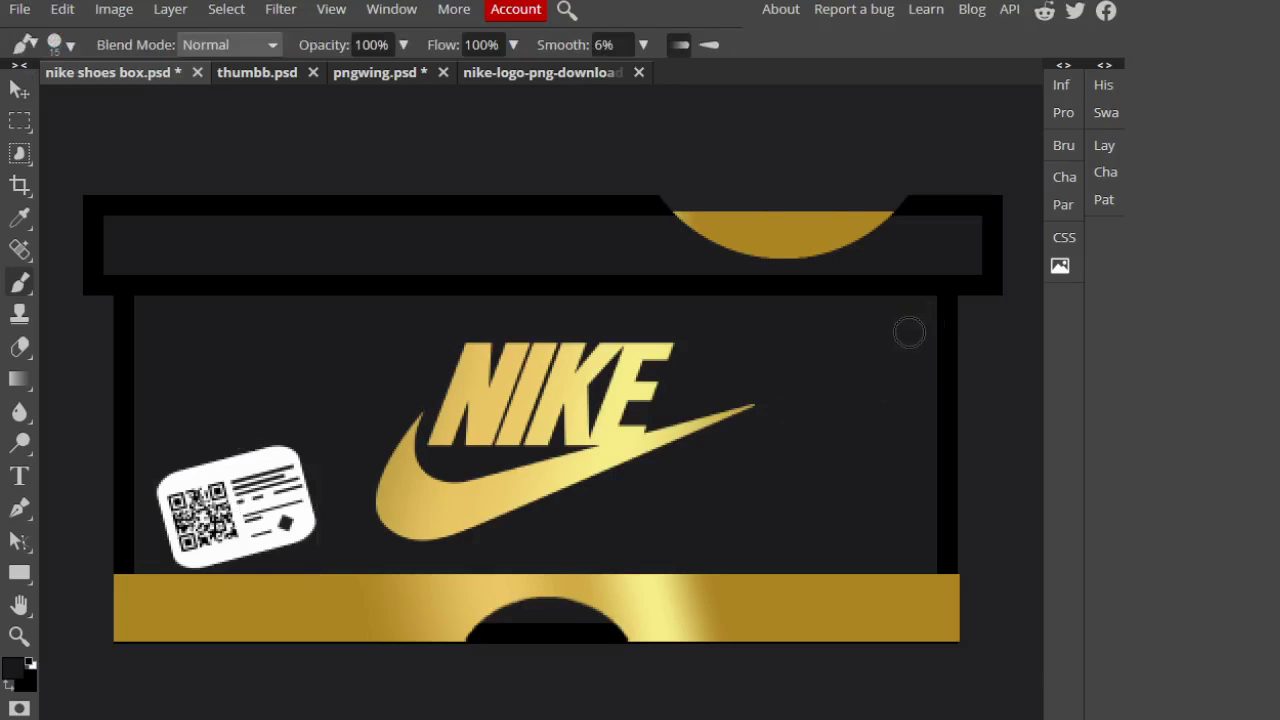
pyautogui.click(14, 670)
pyautogui.click(881, 428)
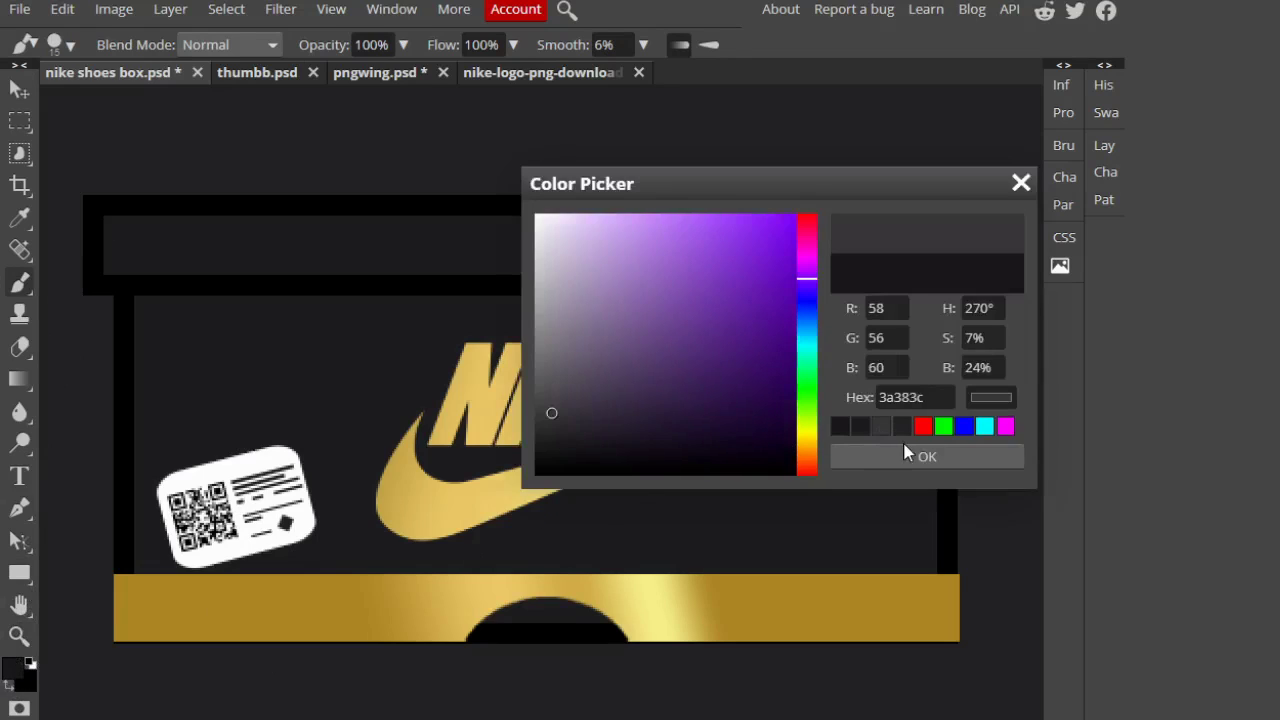
pyautogui.click(911, 454)
# Step: Paint a straight vertical grey stripe along the right side of the box front with the size 15 brush
pyautogui.scroll(2, 981, 390)
pyautogui.scroll(1, 981, 390)
pyautogui.moveTo(951, 377); pyautogui.dragTo(831, 337)
pyautogui.click(751, 258)
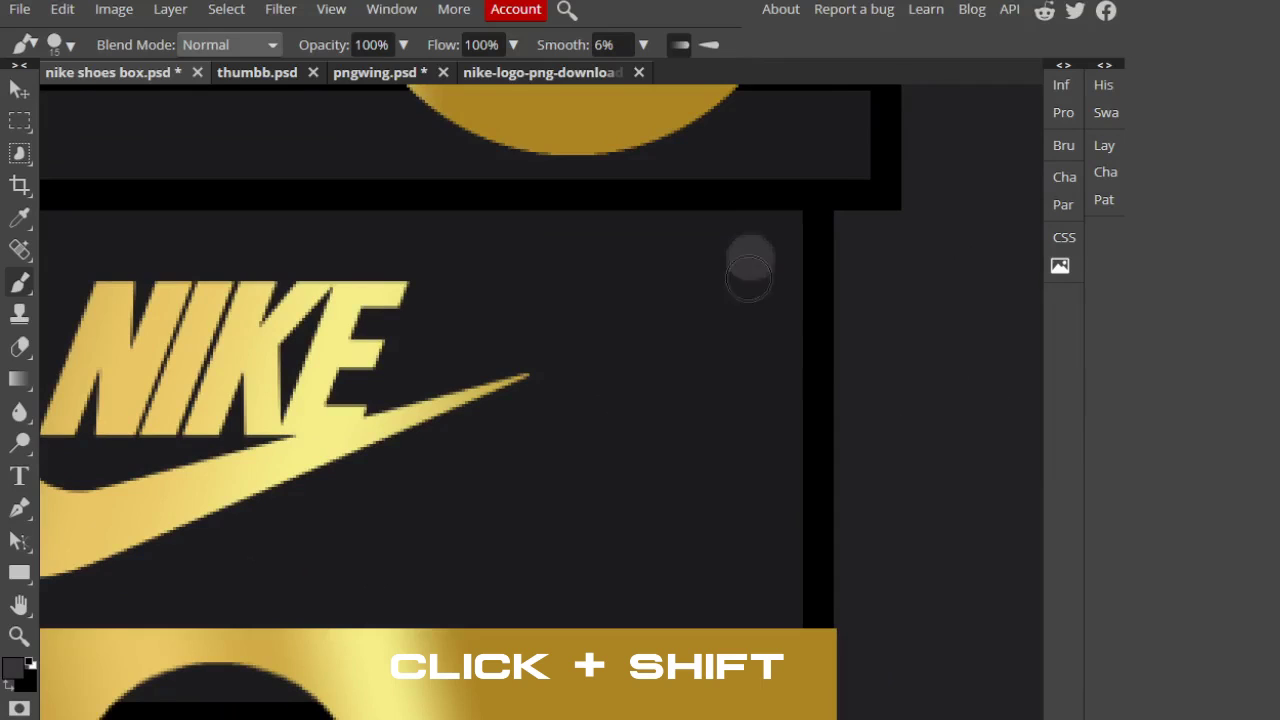
pyautogui.keyDown('shift'); pyautogui.click(750, 372); pyautogui.keyUp('shift')
pyautogui.moveTo(754, 352); pyautogui.dragTo(760, 505)
pyautogui.hotkey('ctrl', 'z')
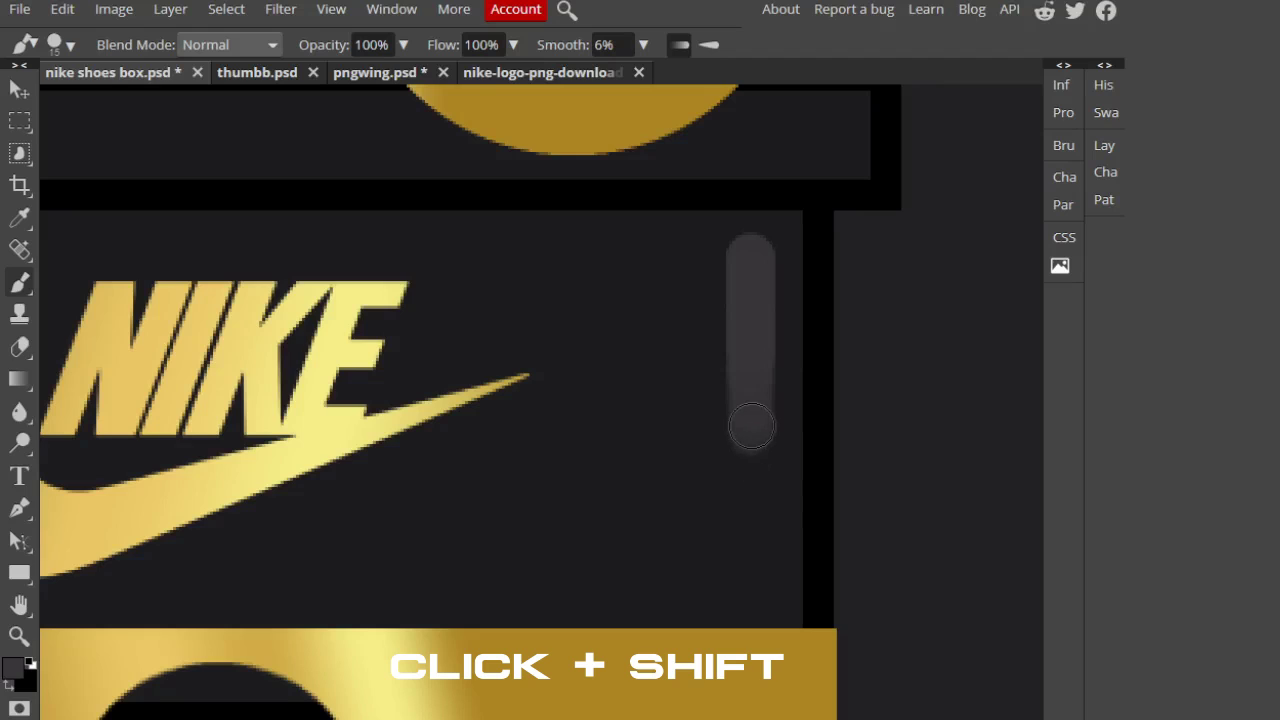
pyautogui.moveTo(750, 320); pyautogui.dragTo(747, 497)
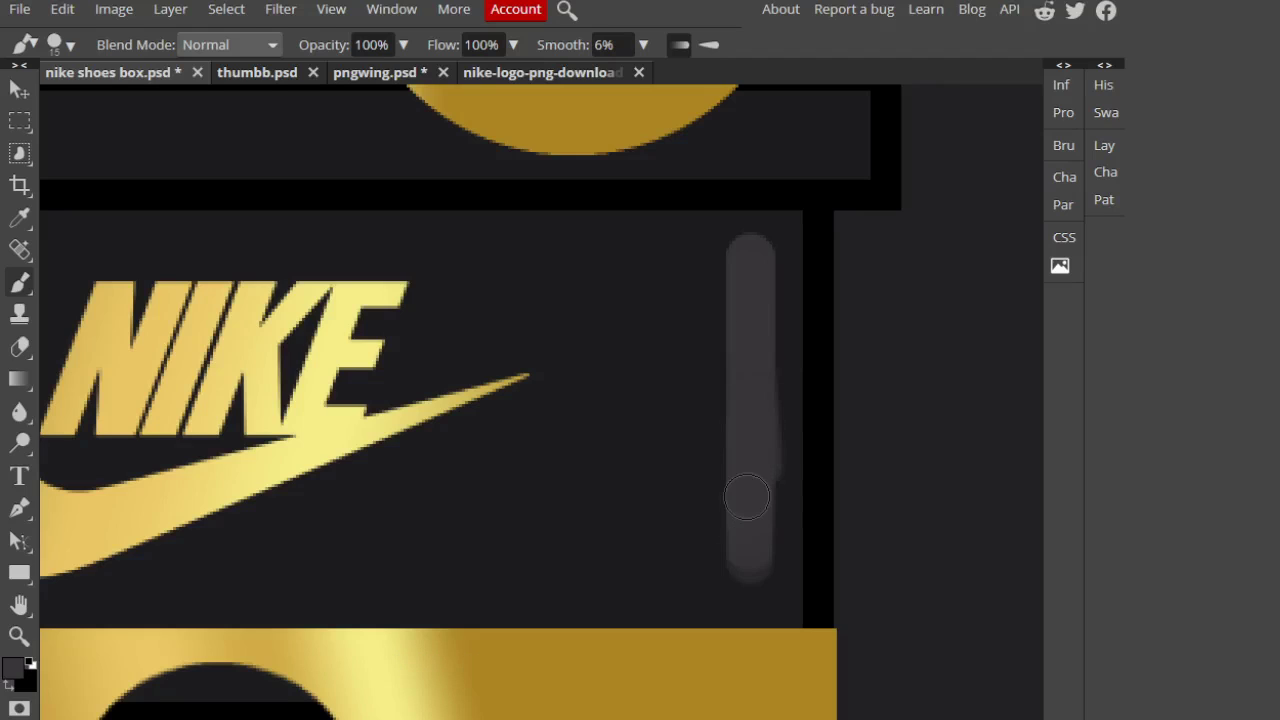
# Step: Undo the uneven brush strokes and repaint a straight vertical grey stripe along the right side of the box front
pyautogui.hotkey('ctrl', 'z')
pyautogui.hotkey('ctrl', 'z')
pyautogui.keyDown('shift'); pyautogui.click(750, 546); pyautogui.keyUp('shift')
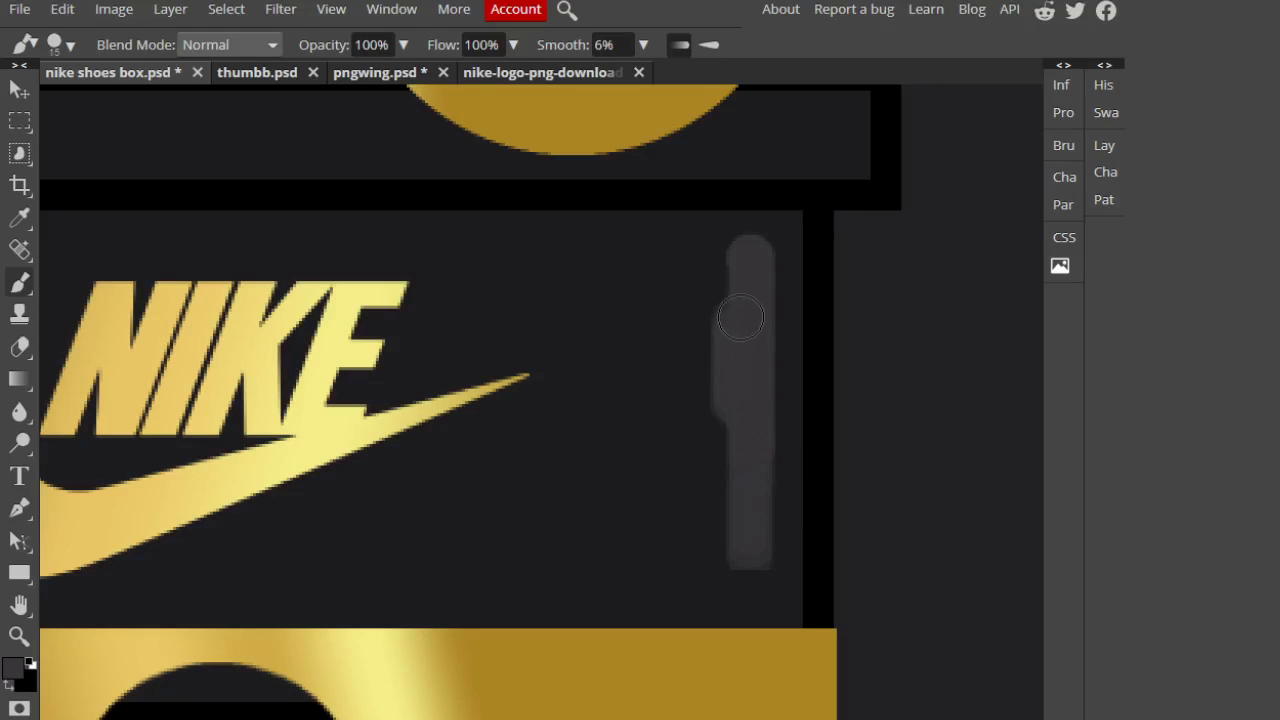
pyautogui.hotkey('ctrl', 'z')
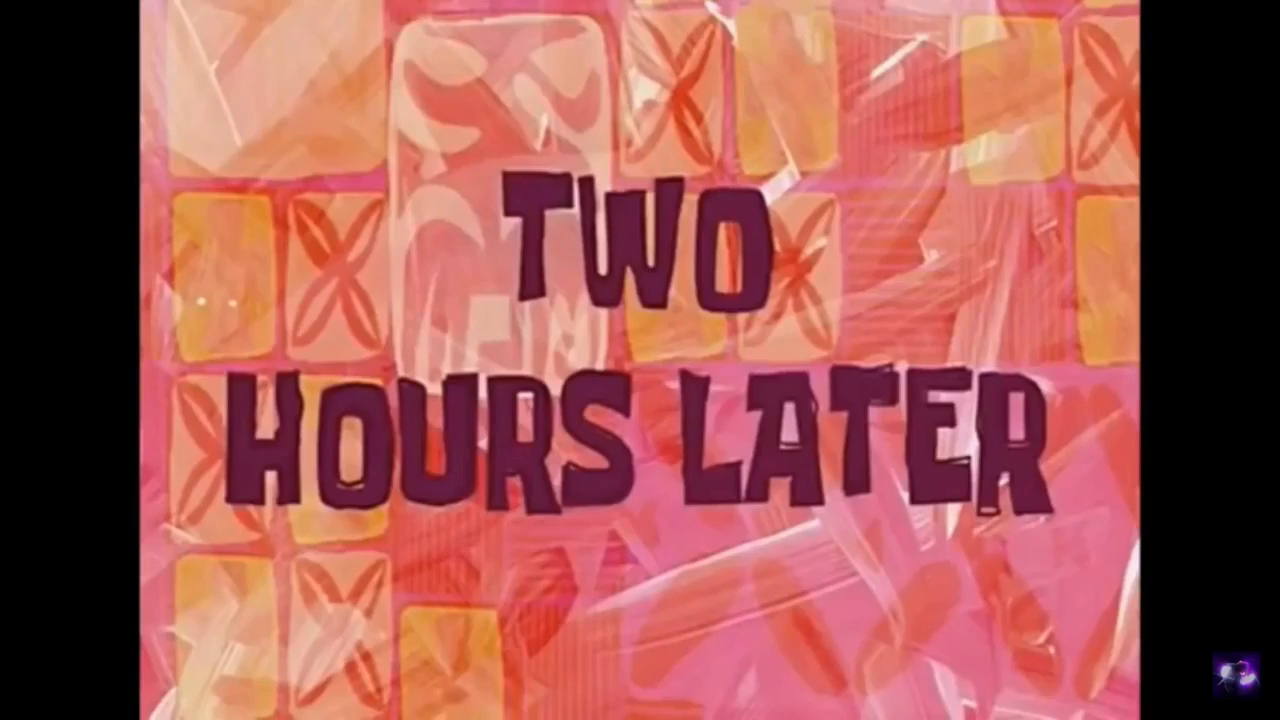
pyautogui.moveTo(750, 262)
pyautogui.mouseDown()
pyautogui.moveTo(722, 329)
pyautogui.moveTo(722, 486)
pyautogui.moveTo(743, 540)
pyautogui.mouseUp()
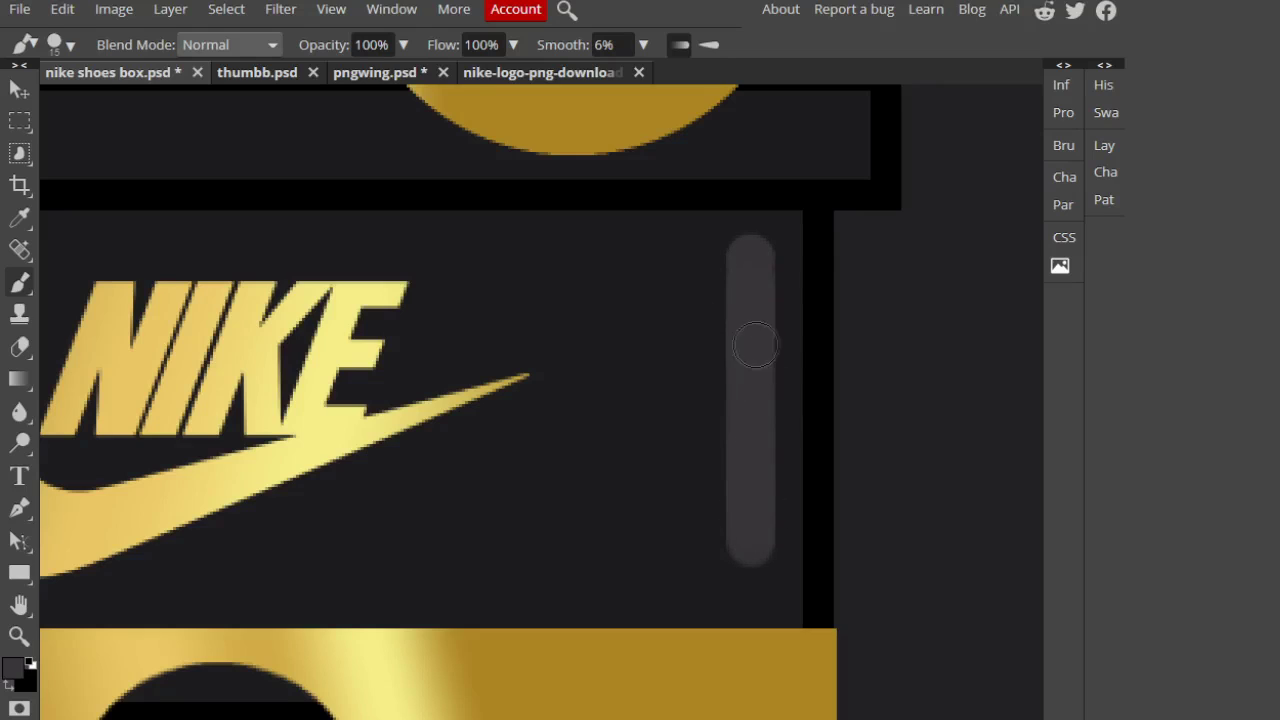
pyautogui.moveTo(746, 531); pyautogui.dragTo(746, 561)
pyautogui.scroll(-5, 676, 375)
pyautogui.scroll(6, 709, 563)
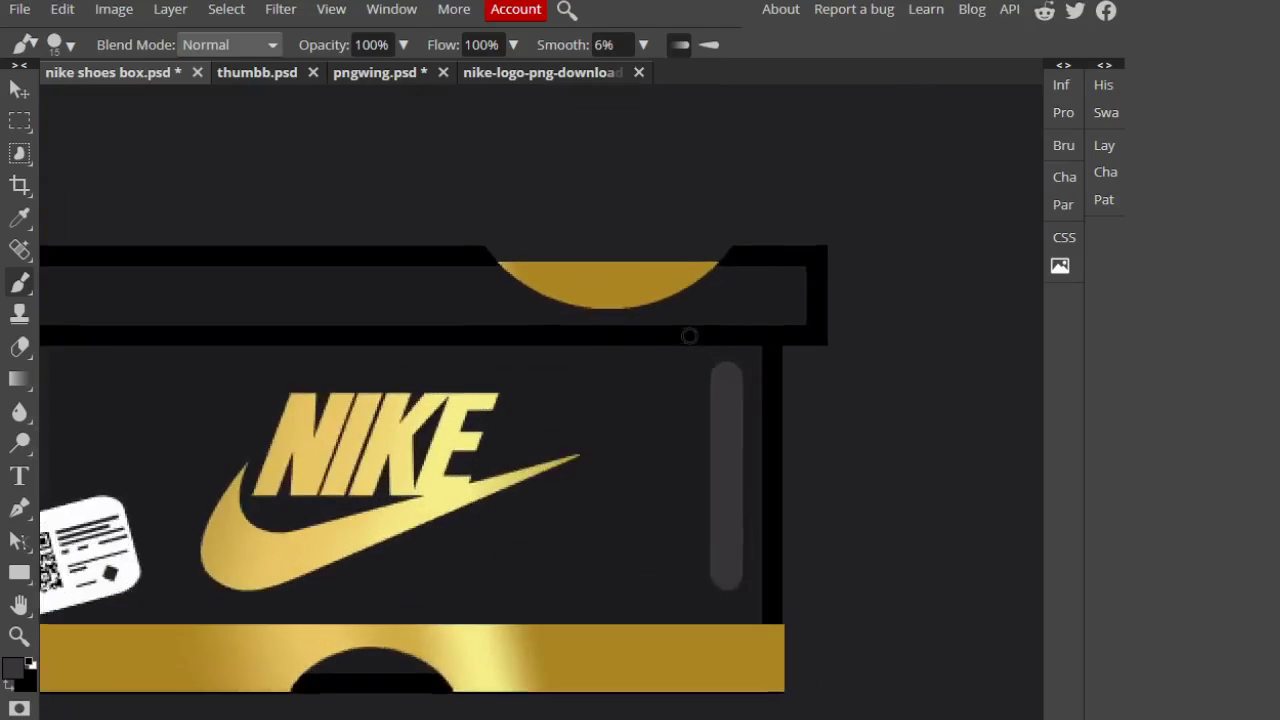
# Step: Paint a short horizontal grey highlight at the right end of the lid, beside the gold notch
pyautogui.moveTo(607, 523)
pyautogui.mouseDown()
pyautogui.moveTo(609, 380)
pyautogui.moveTo(571, 251)
pyautogui.moveTo(610, 540)
pyautogui.moveTo(526, 628)
pyautogui.mouseUp()
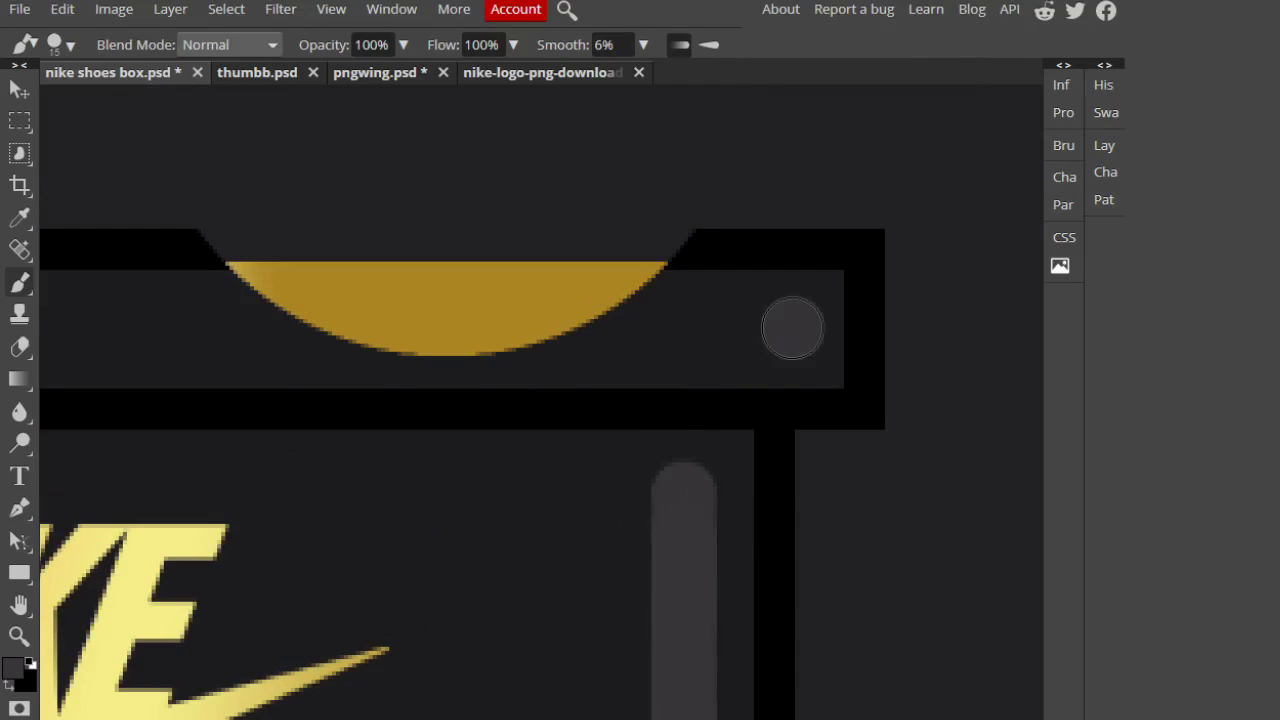
pyautogui.moveTo(792, 328)
pyautogui.mouseDown()
pyautogui.moveTo(740, 338)
pyautogui.moveTo(715, 329)
pyautogui.moveTo(759, 332)
pyautogui.moveTo(681, 327)
pyautogui.moveTo(790, 335)
pyautogui.mouseUp()
pyautogui.scroll(-5, 790, 334)
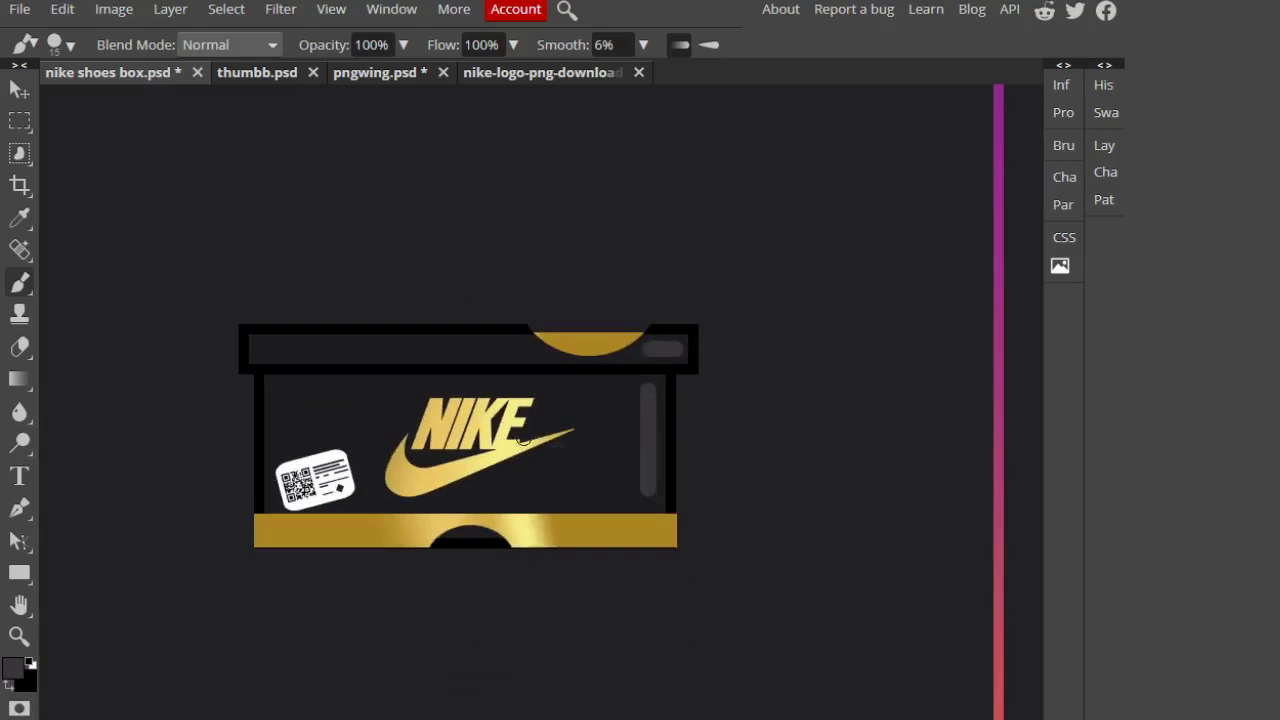
# Step: Set the foreground colour to 2e2b30 and paint a long horizontal highlight followed by a dot on the lid's left part
pyautogui.scroll(4, 284, 346)
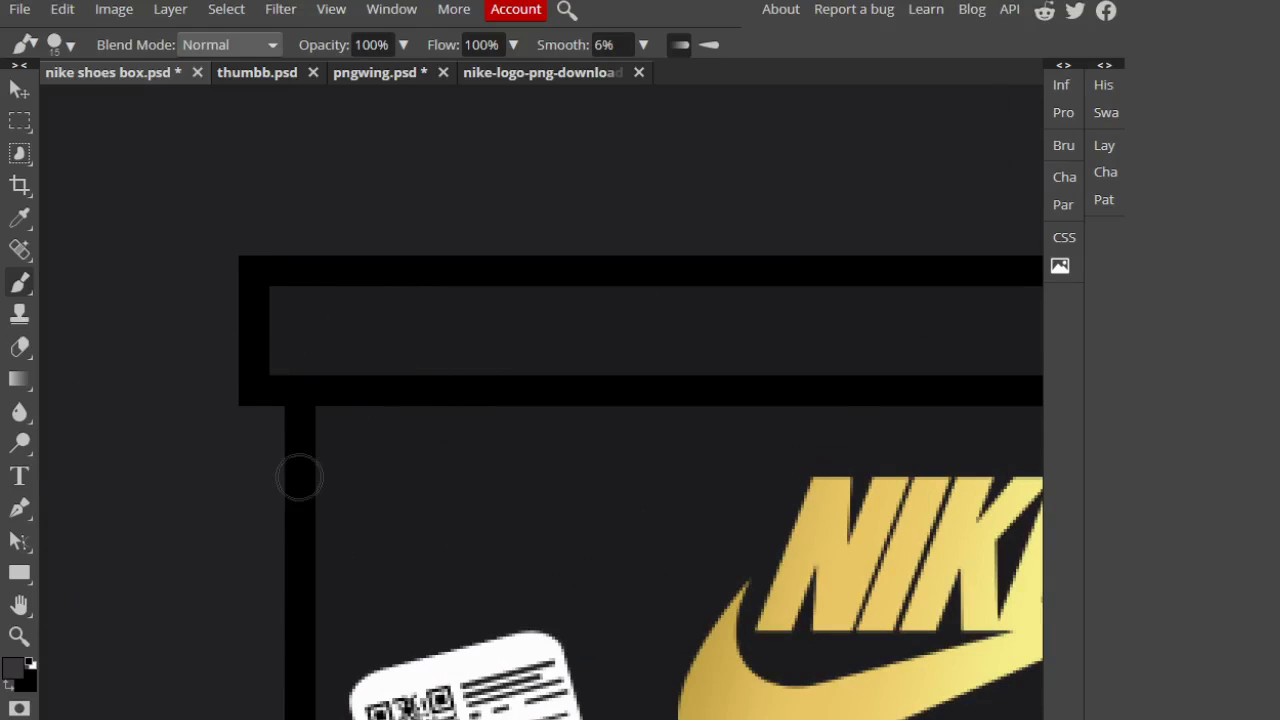
pyautogui.click(12, 672)
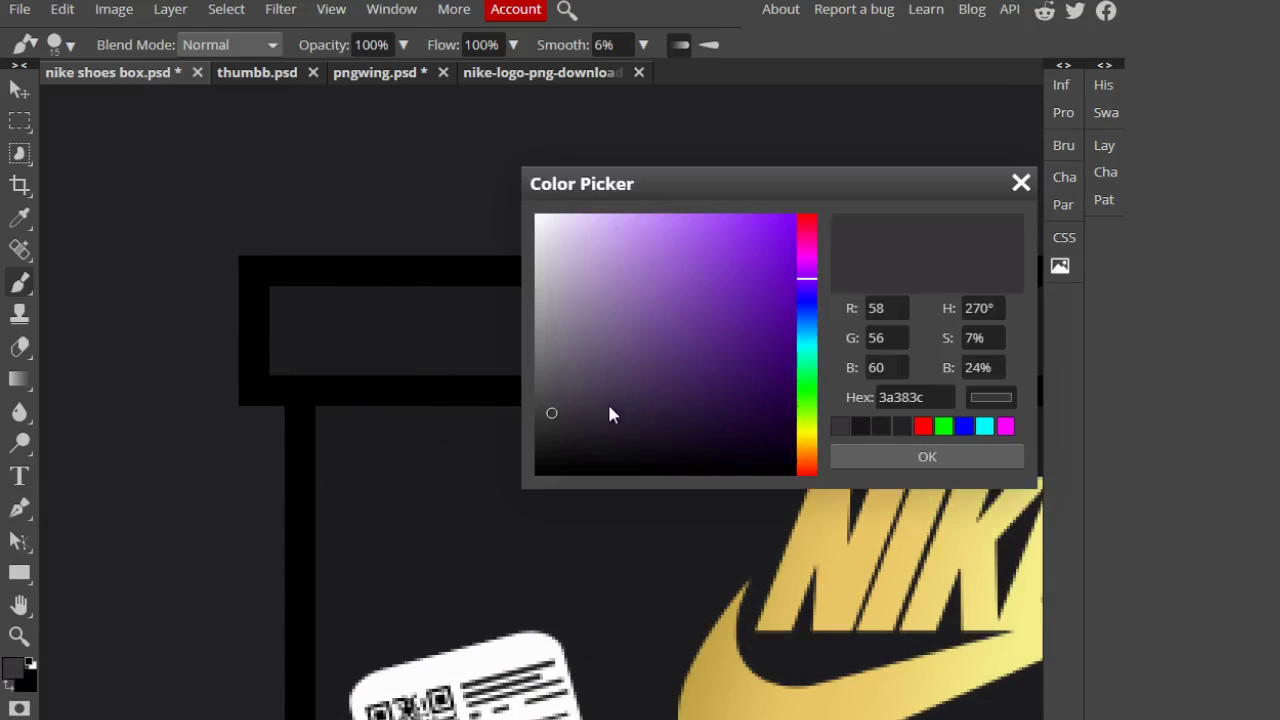
pyautogui.moveTo(558, 414); pyautogui.dragTo(562, 427)
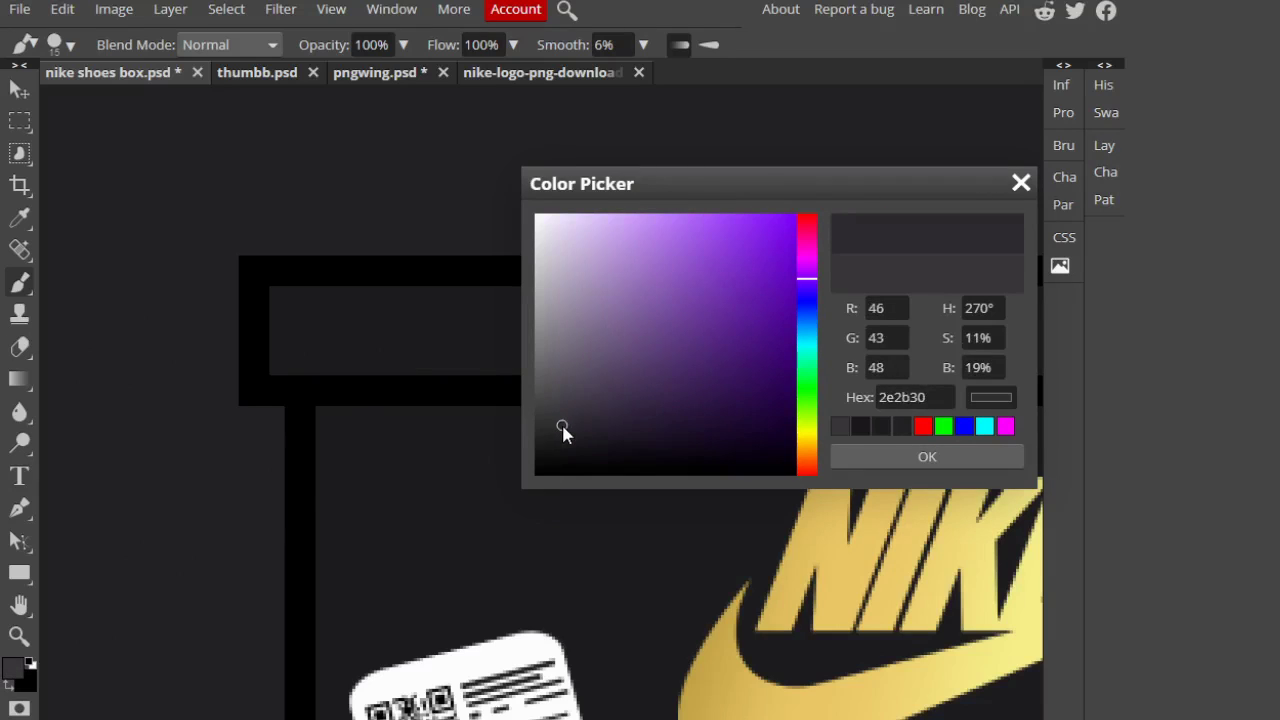
pyautogui.click(870, 456)
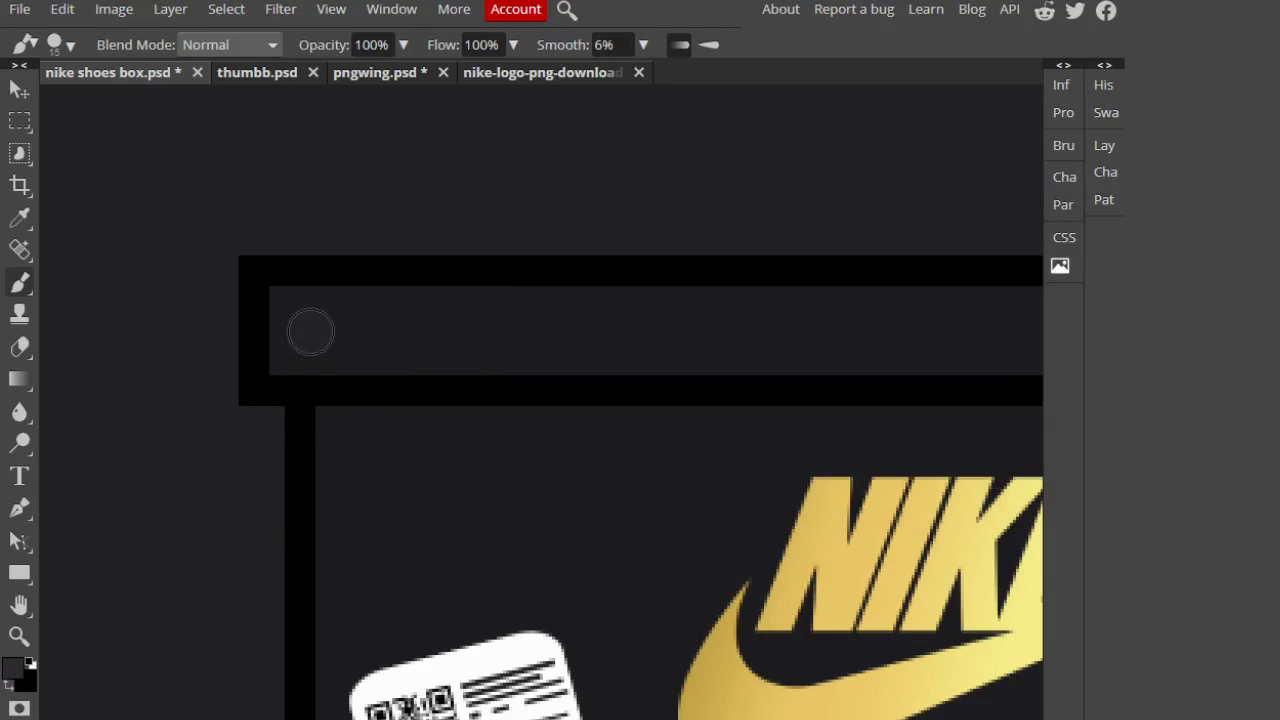
pyautogui.moveTo(310, 332)
pyautogui.mouseDown()
pyautogui.moveTo(460, 320)
pyautogui.moveTo(351, 334)
pyautogui.moveTo(367, 340)
pyautogui.moveTo(307, 334)
pyautogui.moveTo(515, 335)
pyautogui.moveTo(647, 308)
pyautogui.moveTo(579, 336)
pyautogui.moveTo(470, 335)
pyautogui.moveTo(651, 347)
pyautogui.mouseUp()
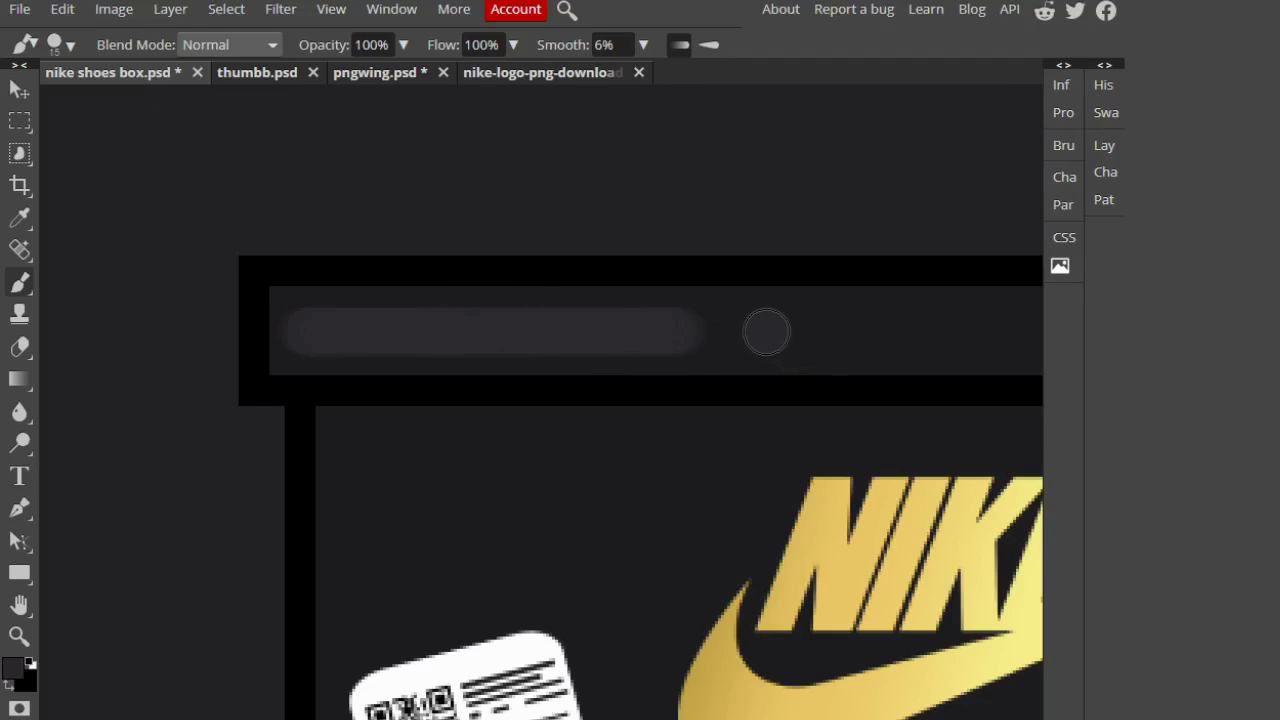
pyautogui.hotkey('ctrl', '0')
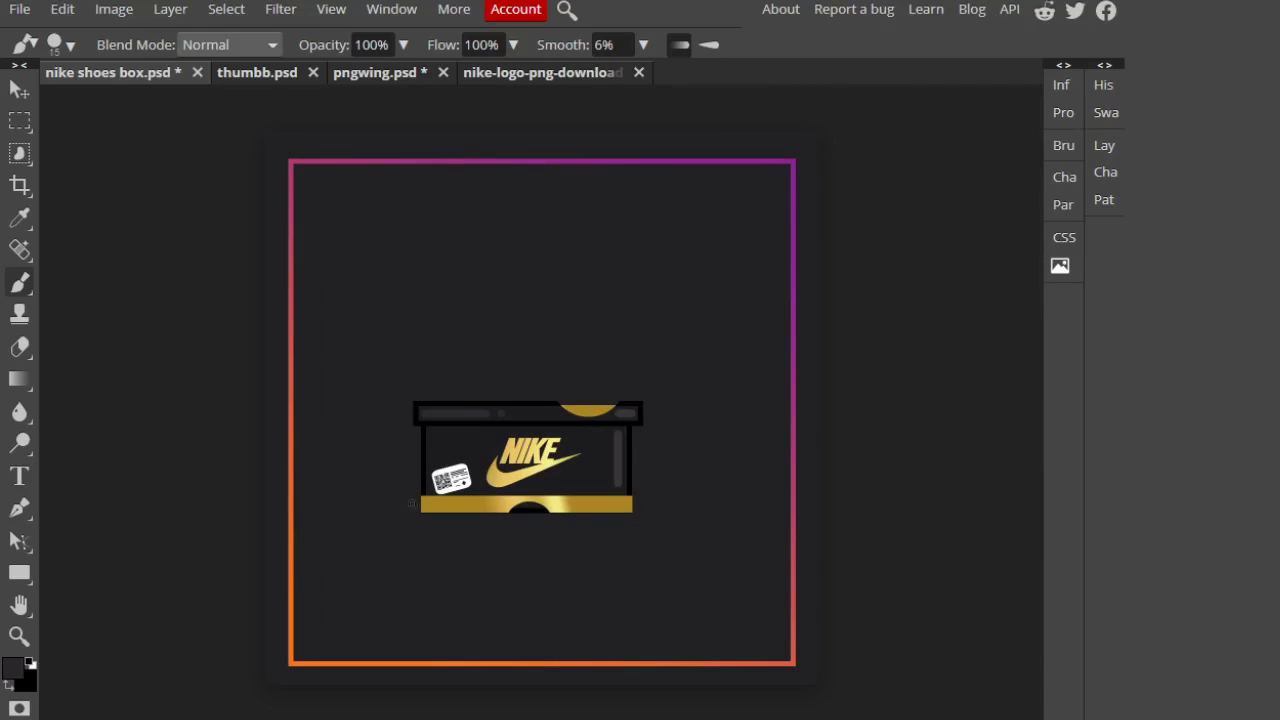
# Step: Paint a short vertical highlight at the upper-left of the box front above the QR label, undoing the stray diagonal stroke
pyautogui.scroll(5, 409, 493)
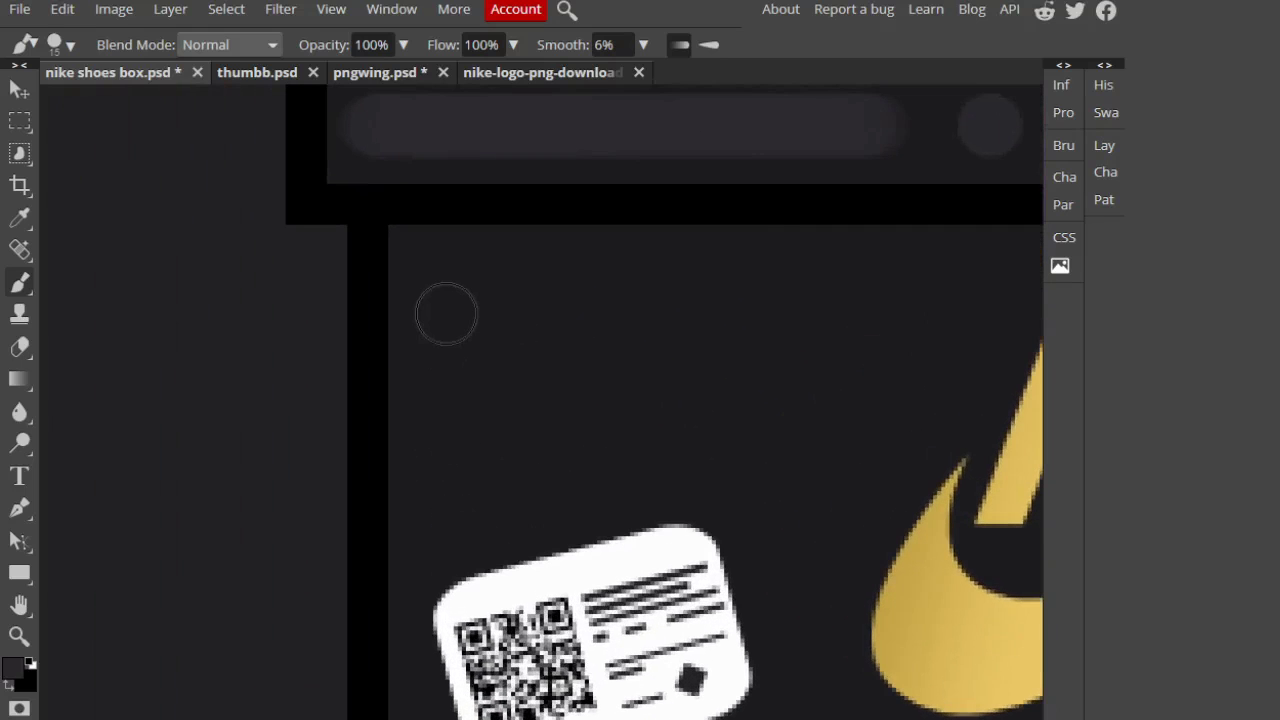
pyautogui.keyDown('shift'); pyautogui.click(443, 288); pyautogui.keyUp('shift')
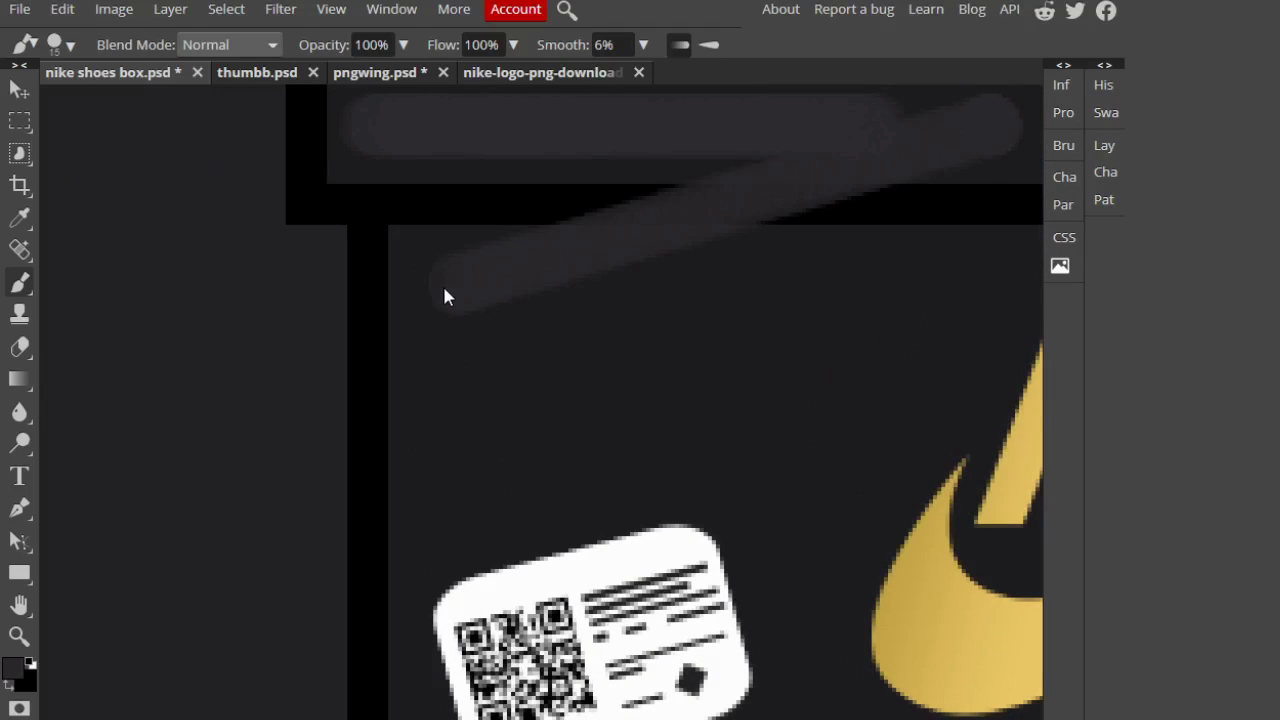
pyautogui.hotkey('ctrl', 'z')
pyautogui.moveTo(443, 288); pyautogui.dragTo(433, 390)
pyautogui.moveTo(443, 433); pyautogui.dragTo(443, 509)
pyautogui.scroll(-6, 800, 451)
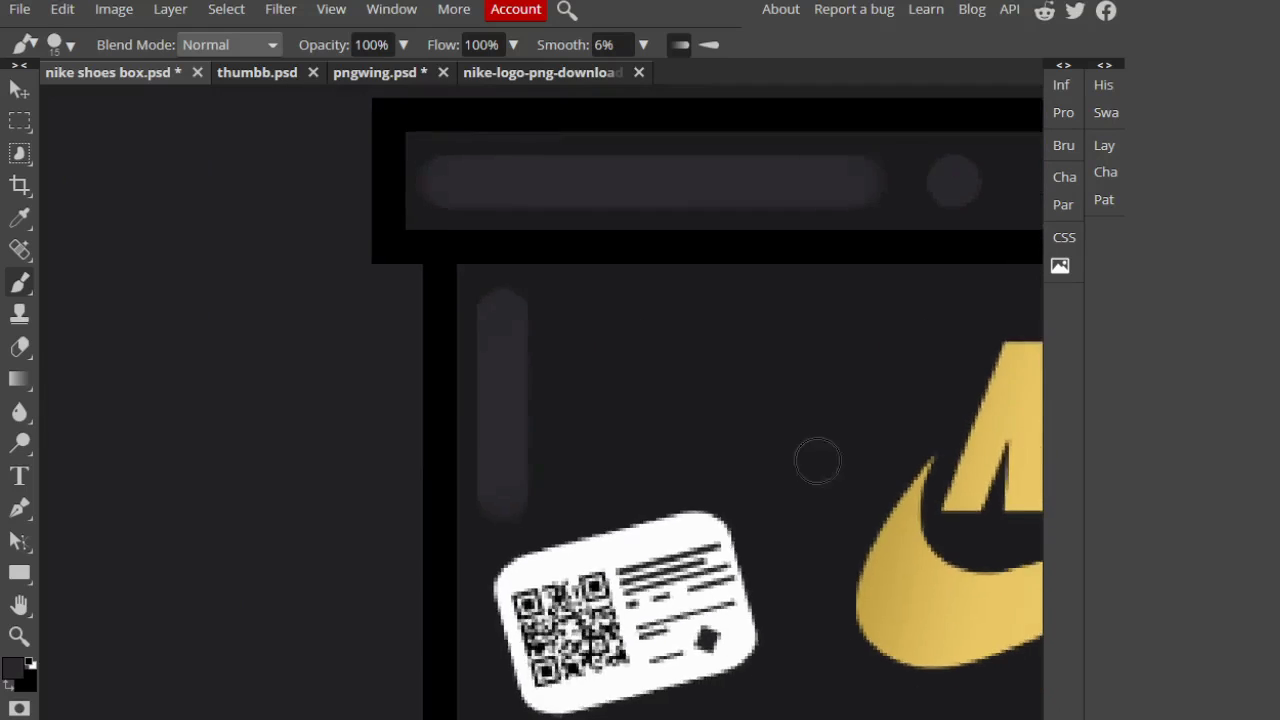
# Step: Open the blending options of the Shape 10 layer and enable a Drop Shadow on it
pyautogui.moveTo(973, 513); pyautogui.dragTo(606, 377)
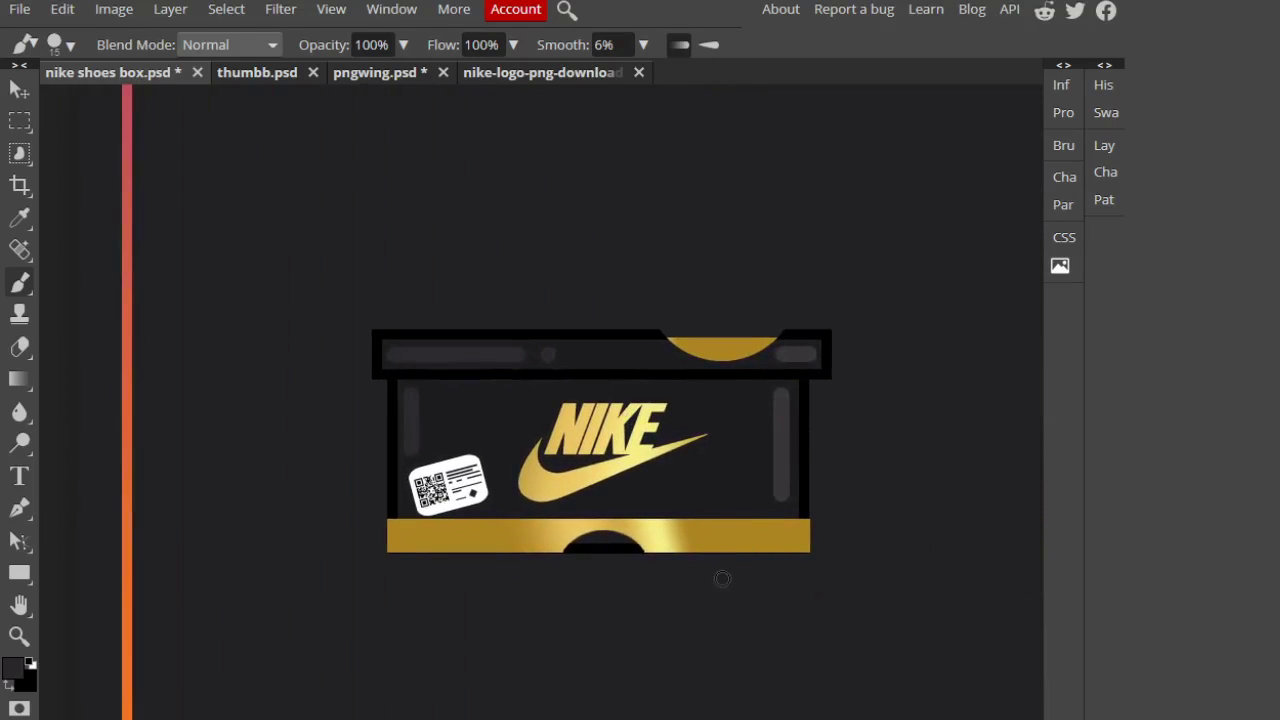
pyautogui.scroll(3, 735, 514)
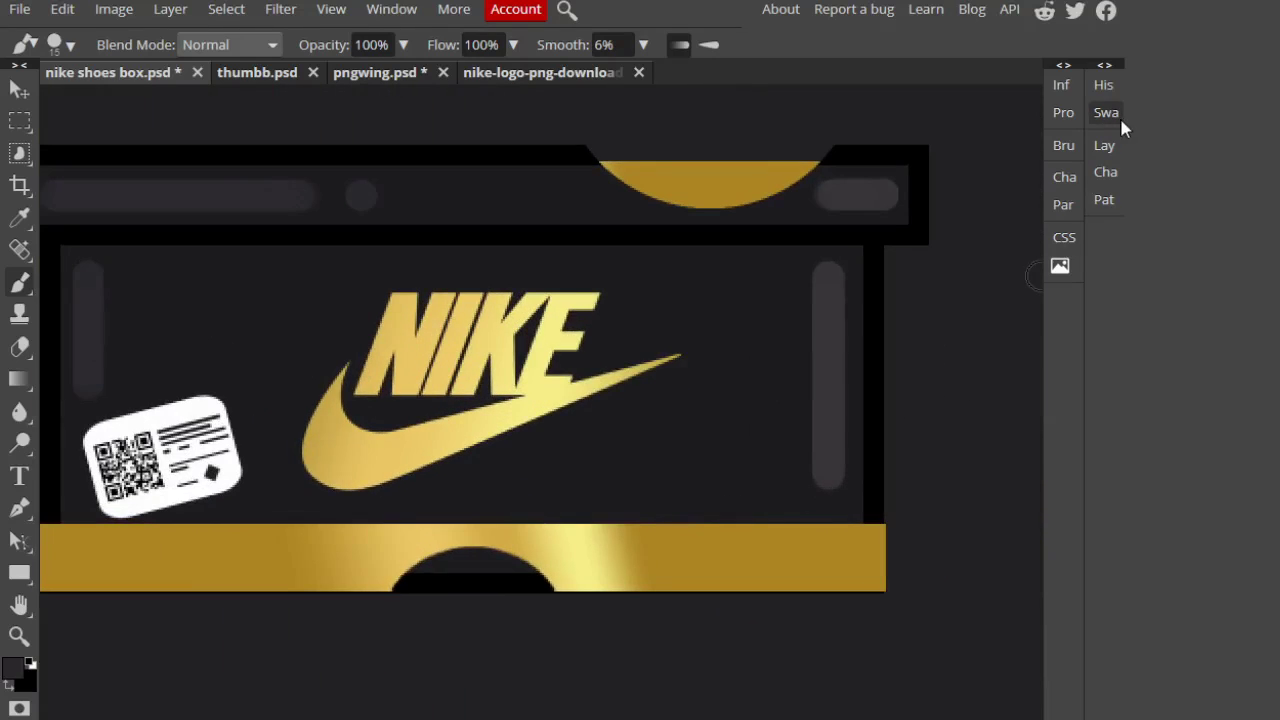
pyautogui.click(1108, 145)
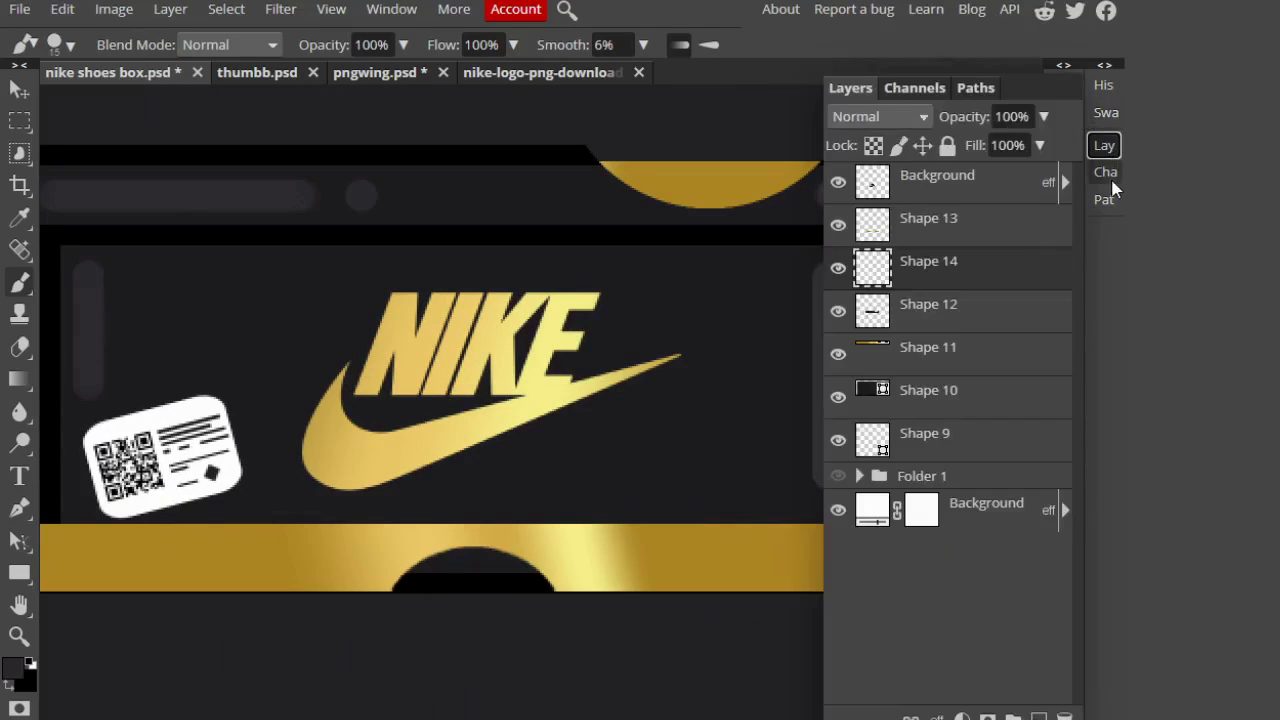
pyautogui.click(916, 407)
pyautogui.rightClick(943, 414)
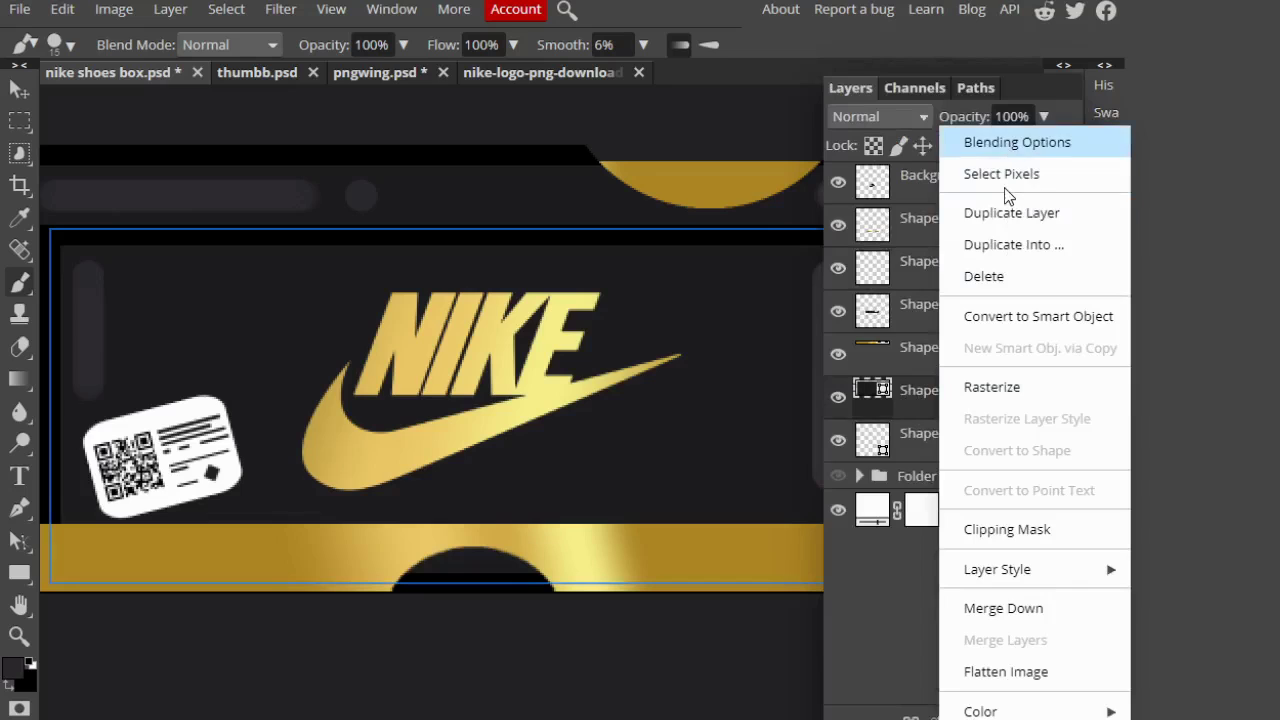
pyautogui.click(962, 140)
pyautogui.click(797, 572)
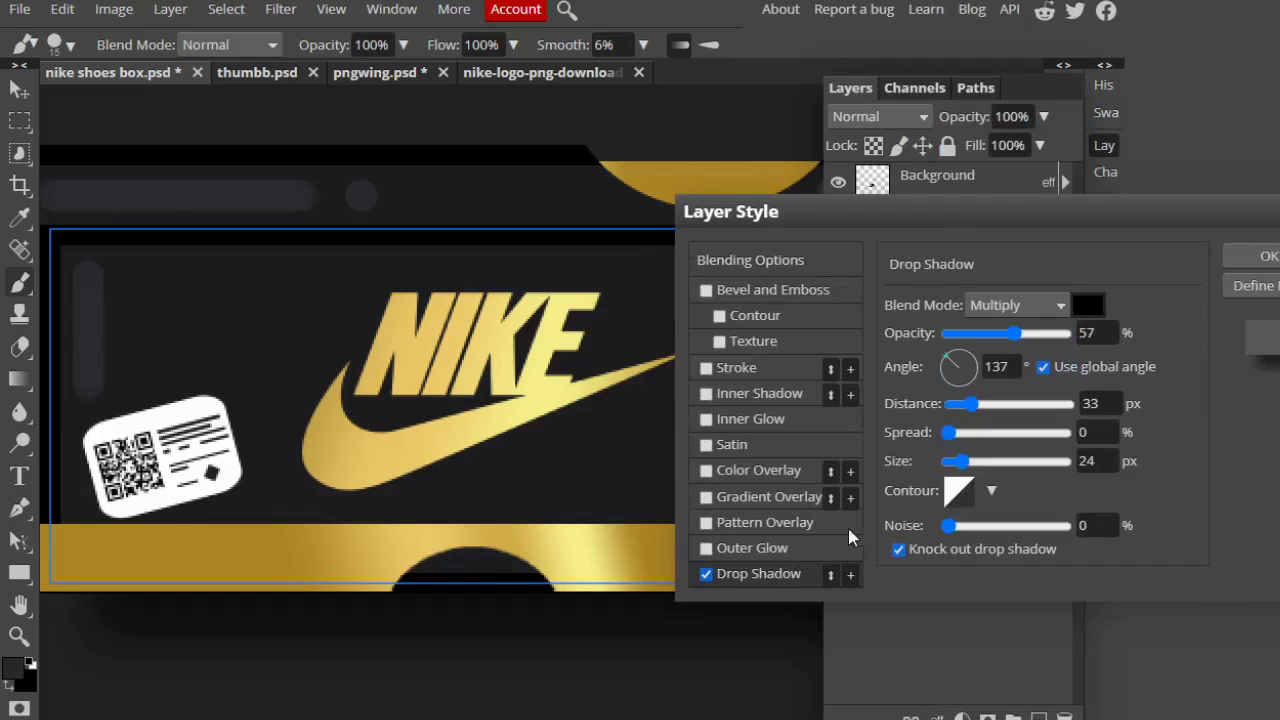
# Step: Set the drop shadow to 134° angle, 85% opacity, 49 px distance and 31 px size, and apply the layer style
pyautogui.moveTo(952, 370); pyautogui.dragTo(937, 343)
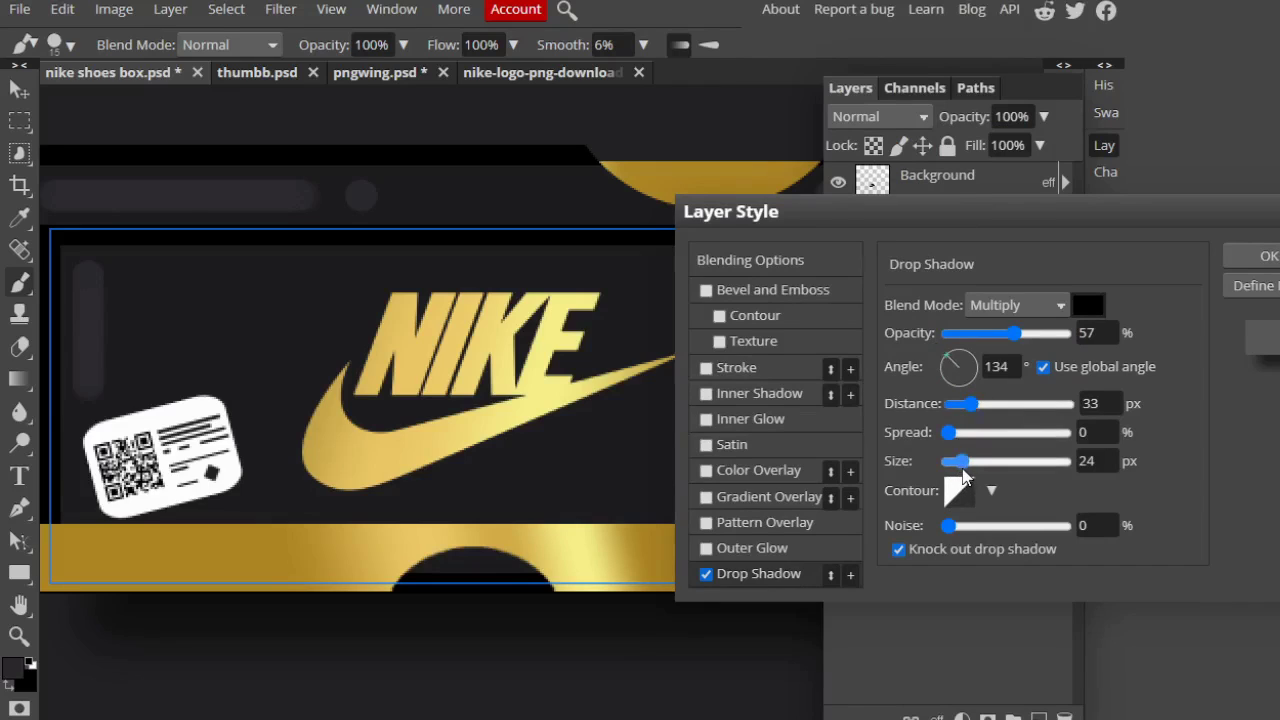
pyautogui.moveTo(962, 466); pyautogui.dragTo(967, 463)
pyautogui.moveTo(1015, 334); pyautogui.dragTo(1050, 346)
pyautogui.moveTo(978, 409); pyautogui.dragTo(982, 418)
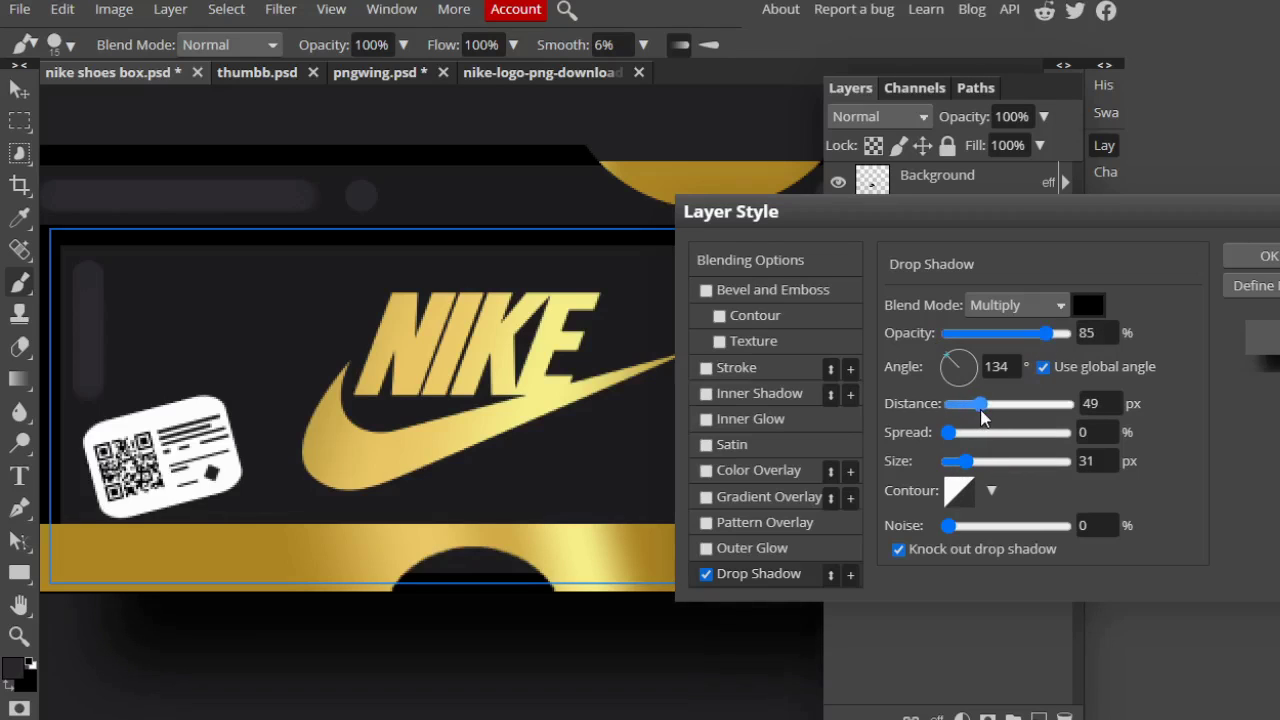
pyautogui.click(1264, 256)
pyautogui.click(1104, 145)
# Step: Switch to the Move tool and look over the whole shoe box with its shadow
pyautogui.scroll(-3, 920, 201)
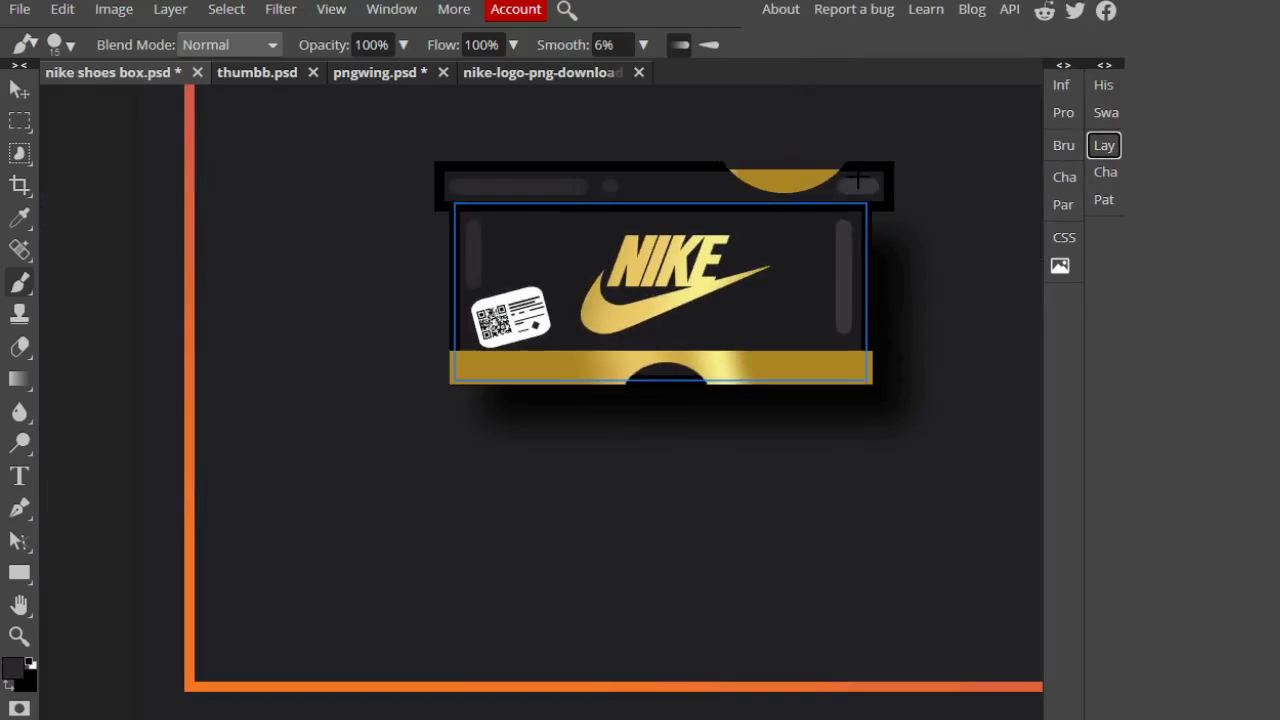
pyautogui.moveTo(949, 251); pyautogui.dragTo(843, 384)
pyautogui.press('v')
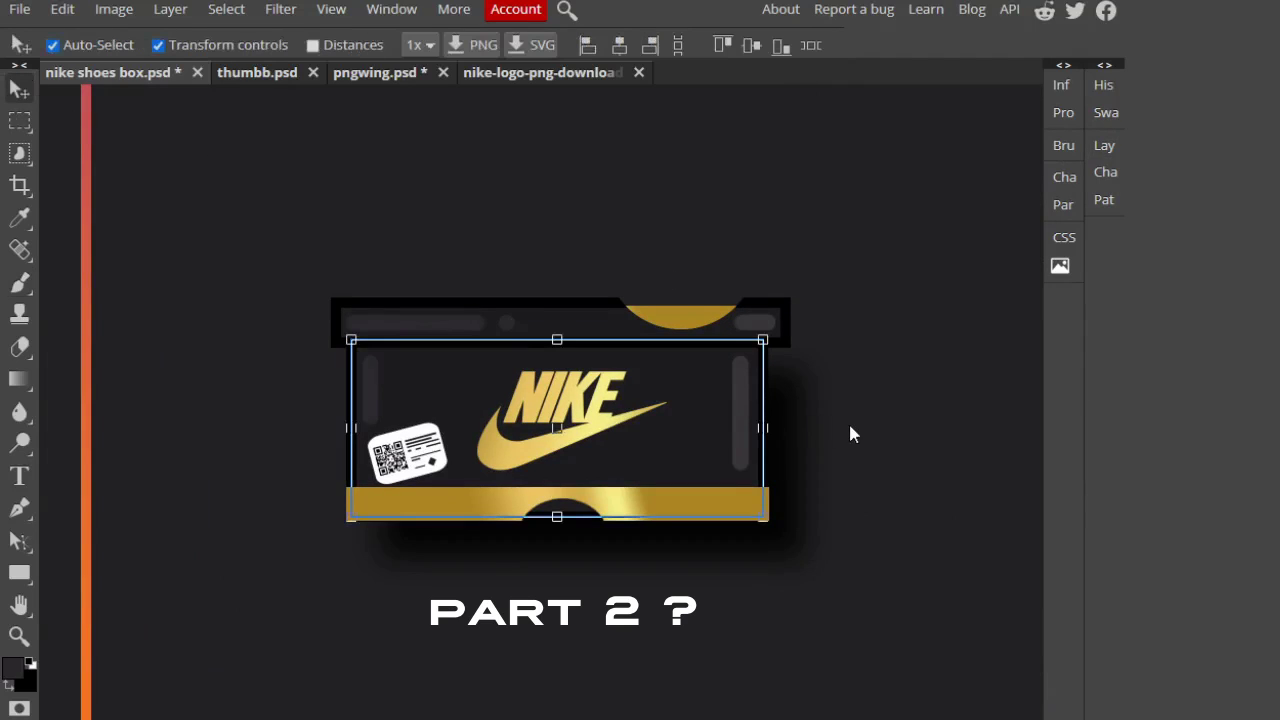
pyautogui.scroll(-2, 900, 425)
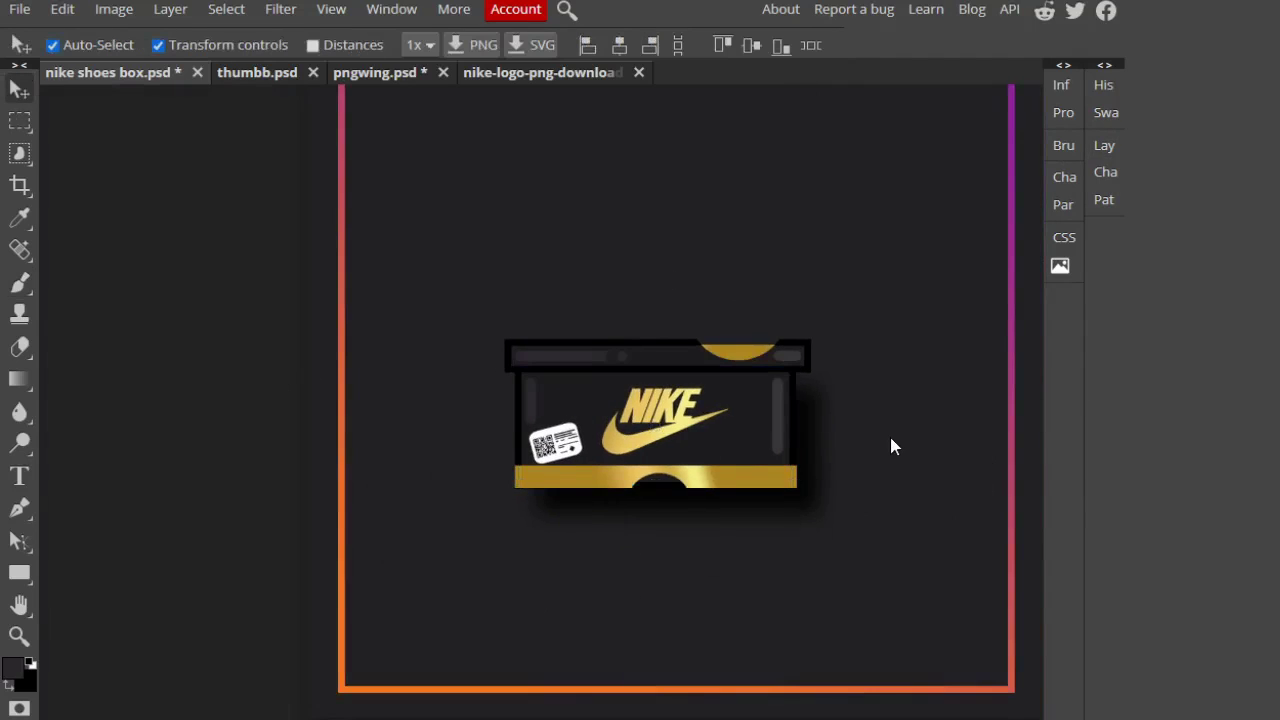